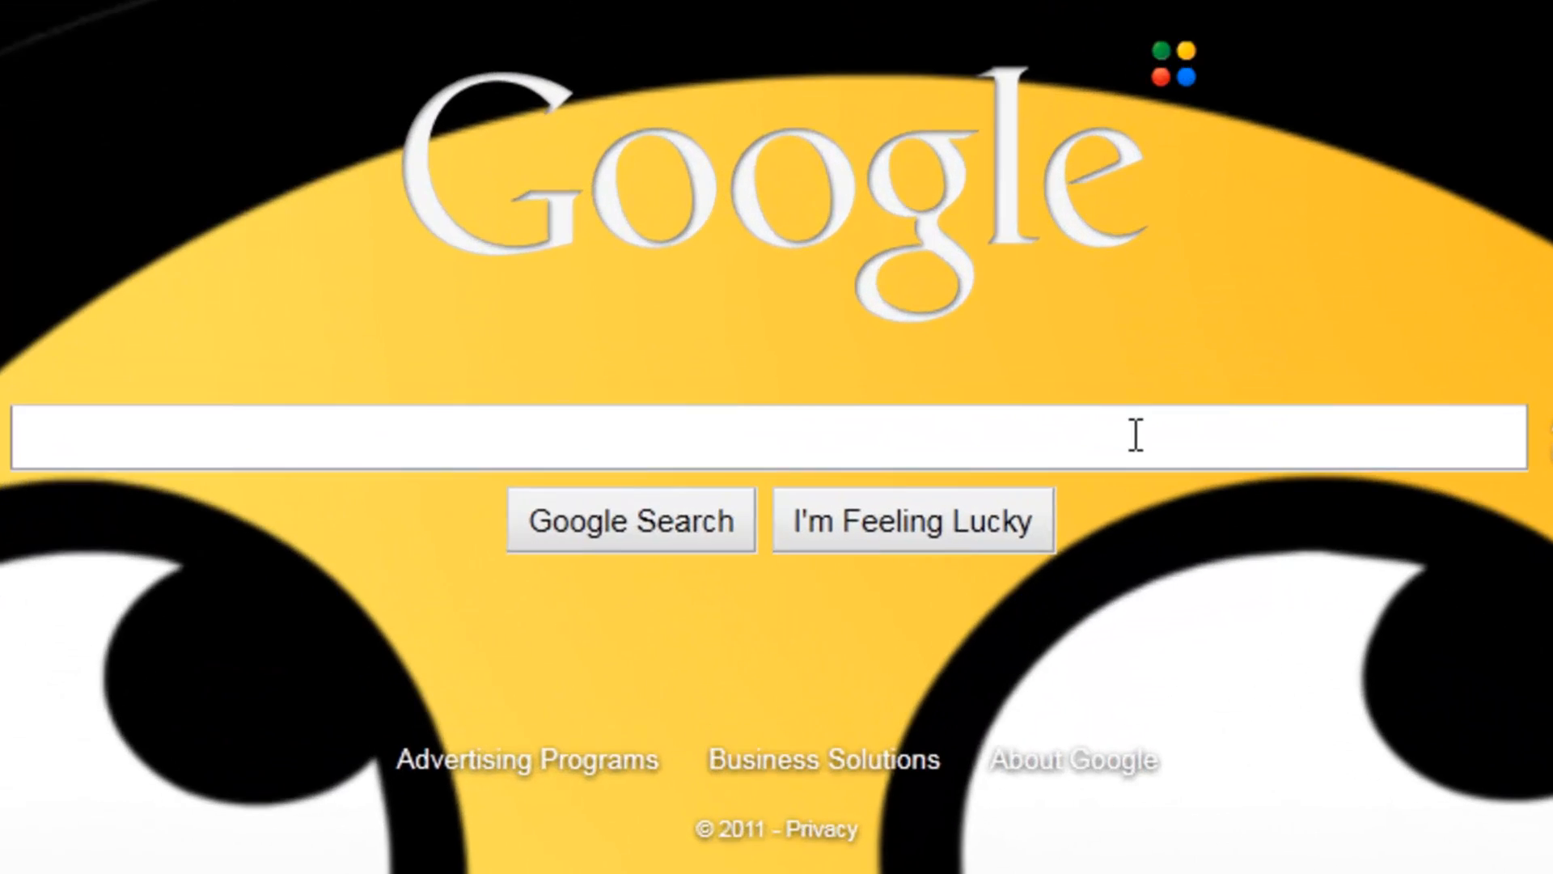
Search Google for Pcsx2 and open the PCSX2 Playstation 2 emulator news site at pcsx2.net
text(Pcswx2)
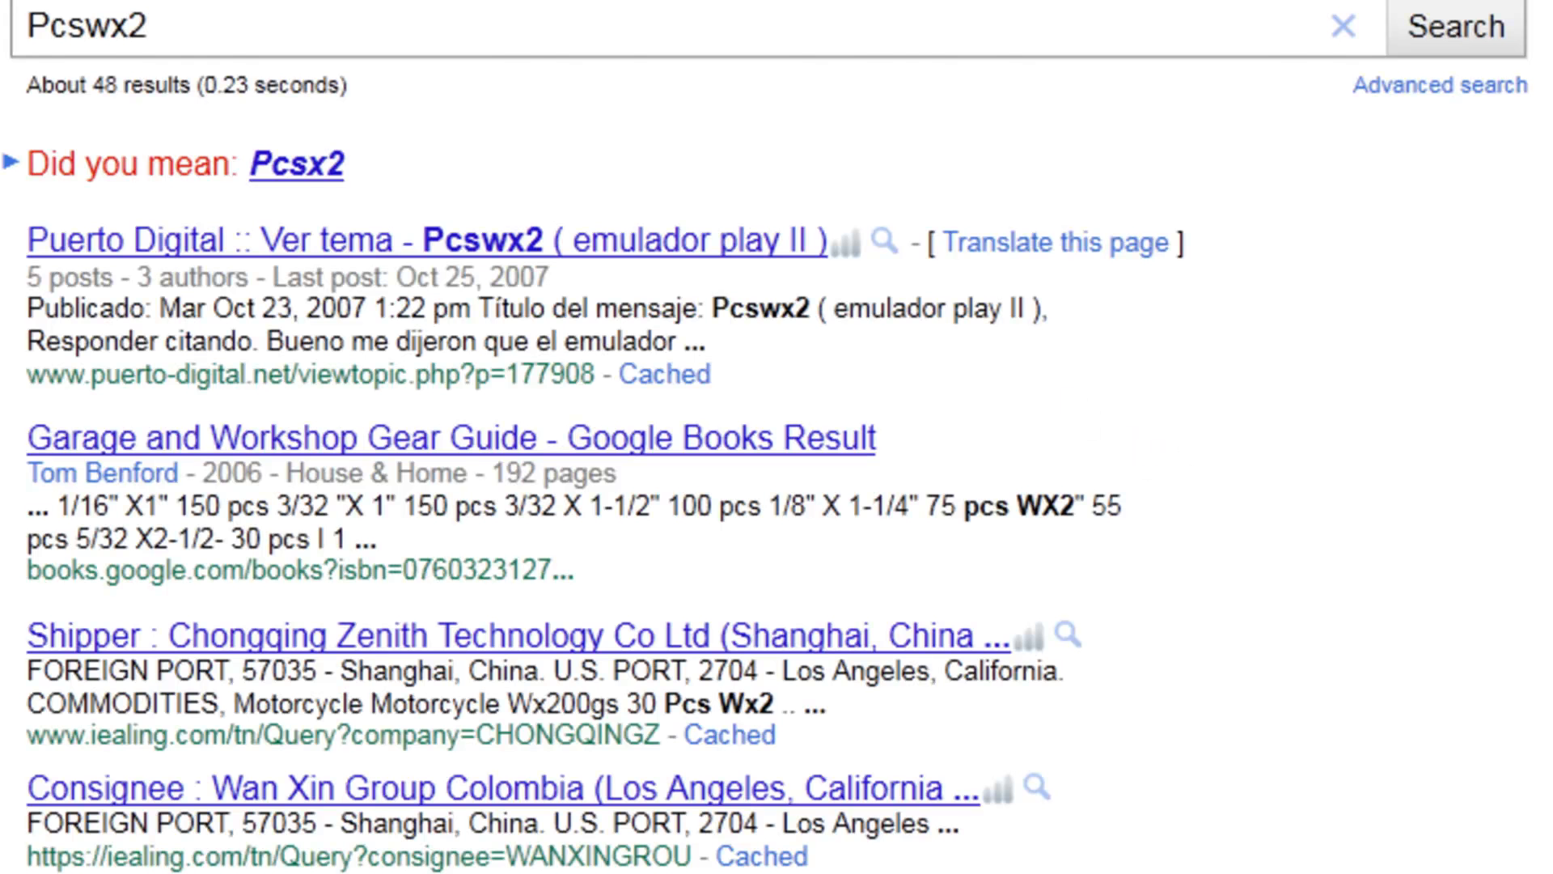
click(295, 174)
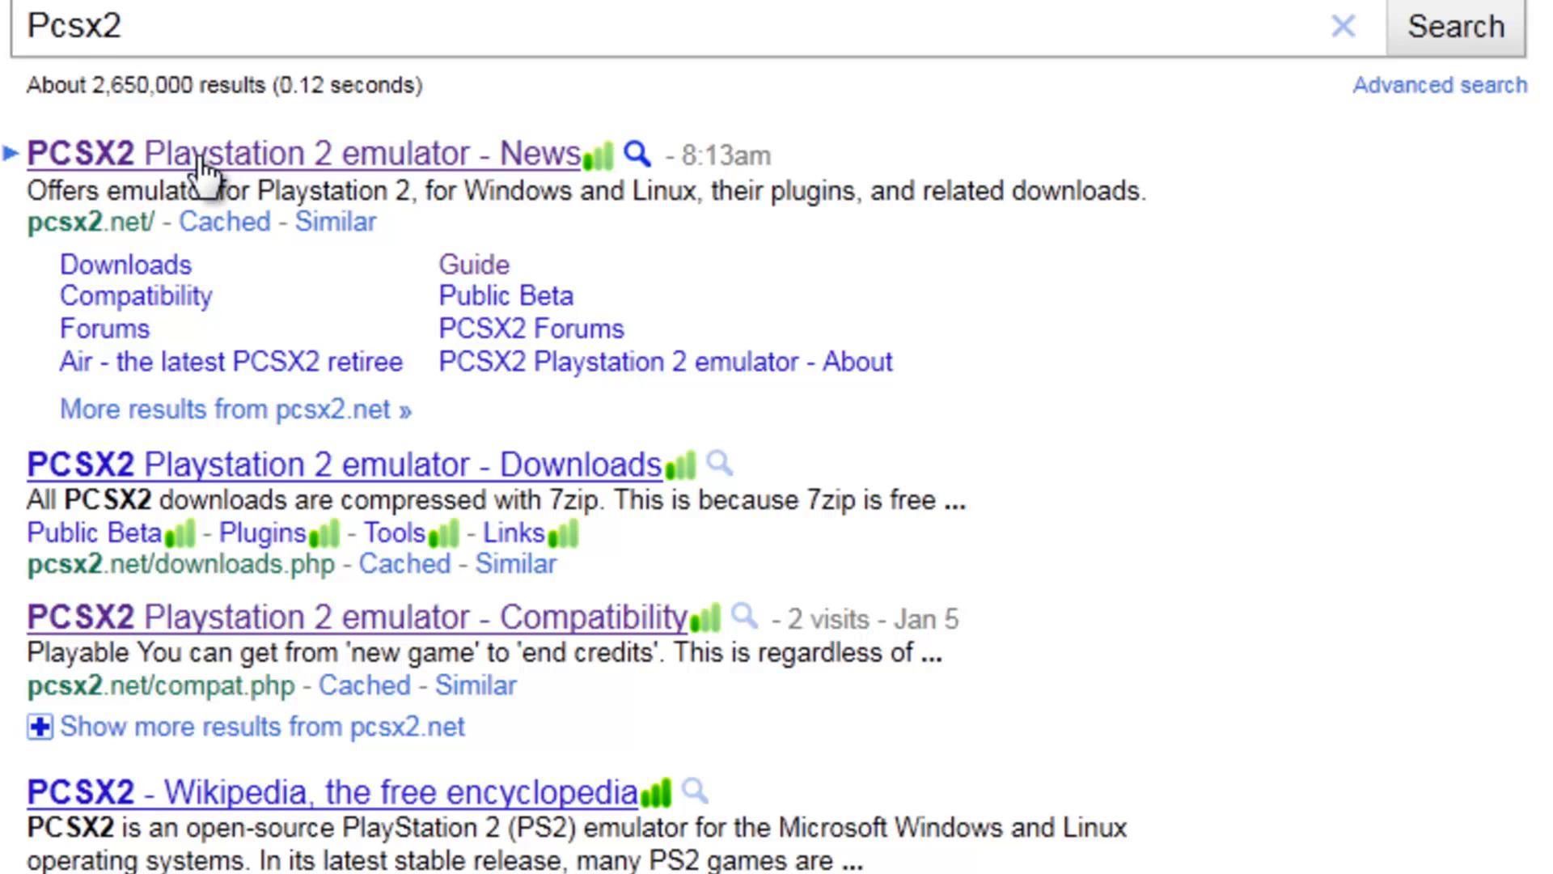
click(202, 162)
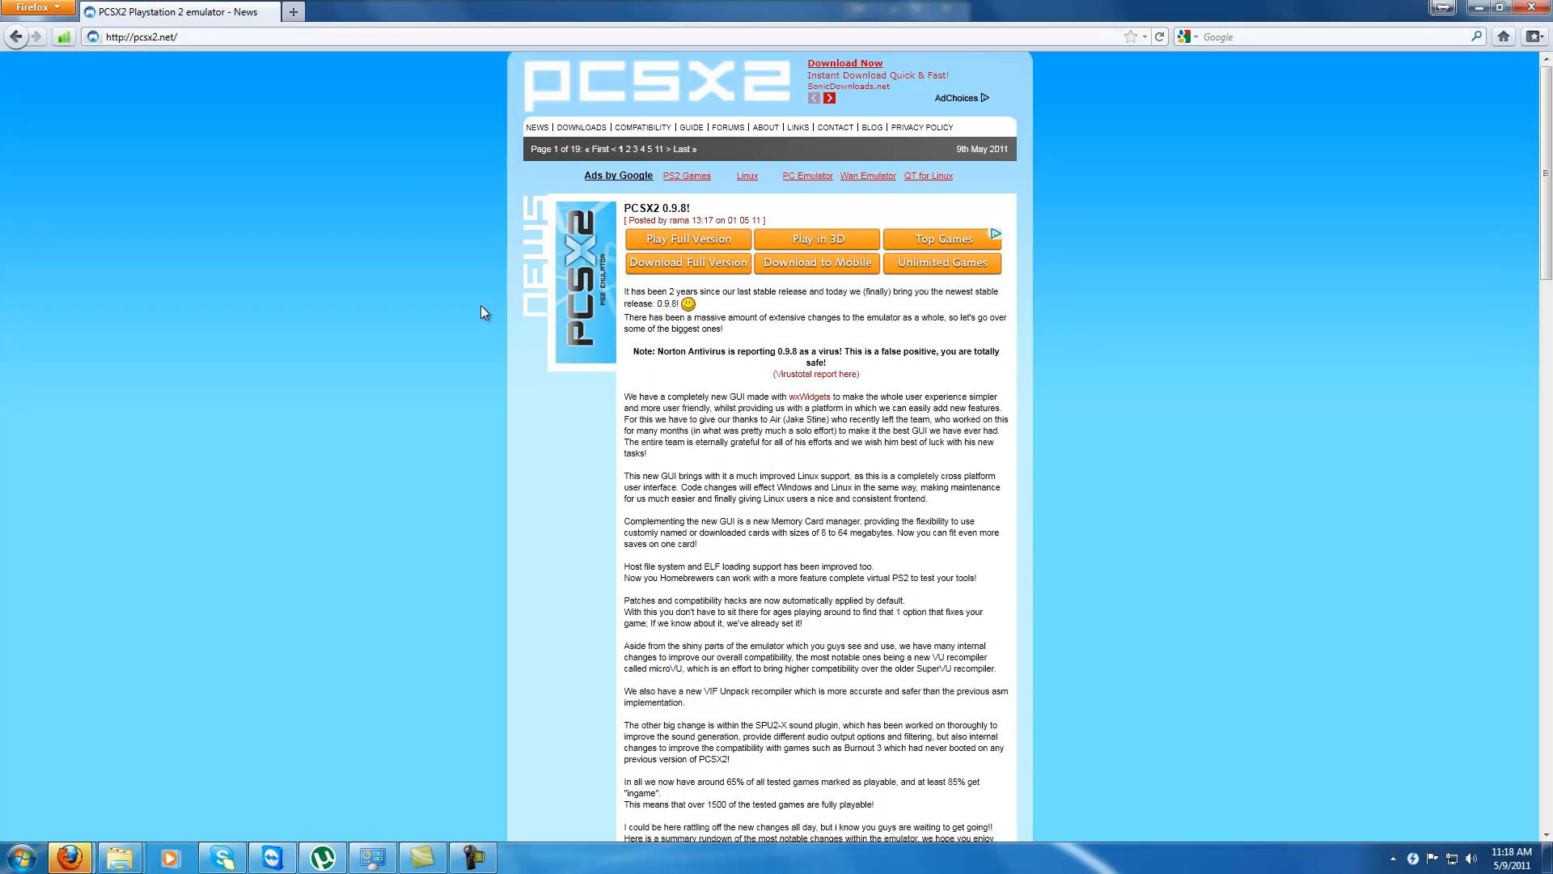
Go to the PCSX2 0.9.8 full Windows installer's download page and save pcsx2-0.9.8-r4600-setup.exe in the Downloads folder
scroll(472, 294, down, 4)
scroll(467, 296, down, 10)
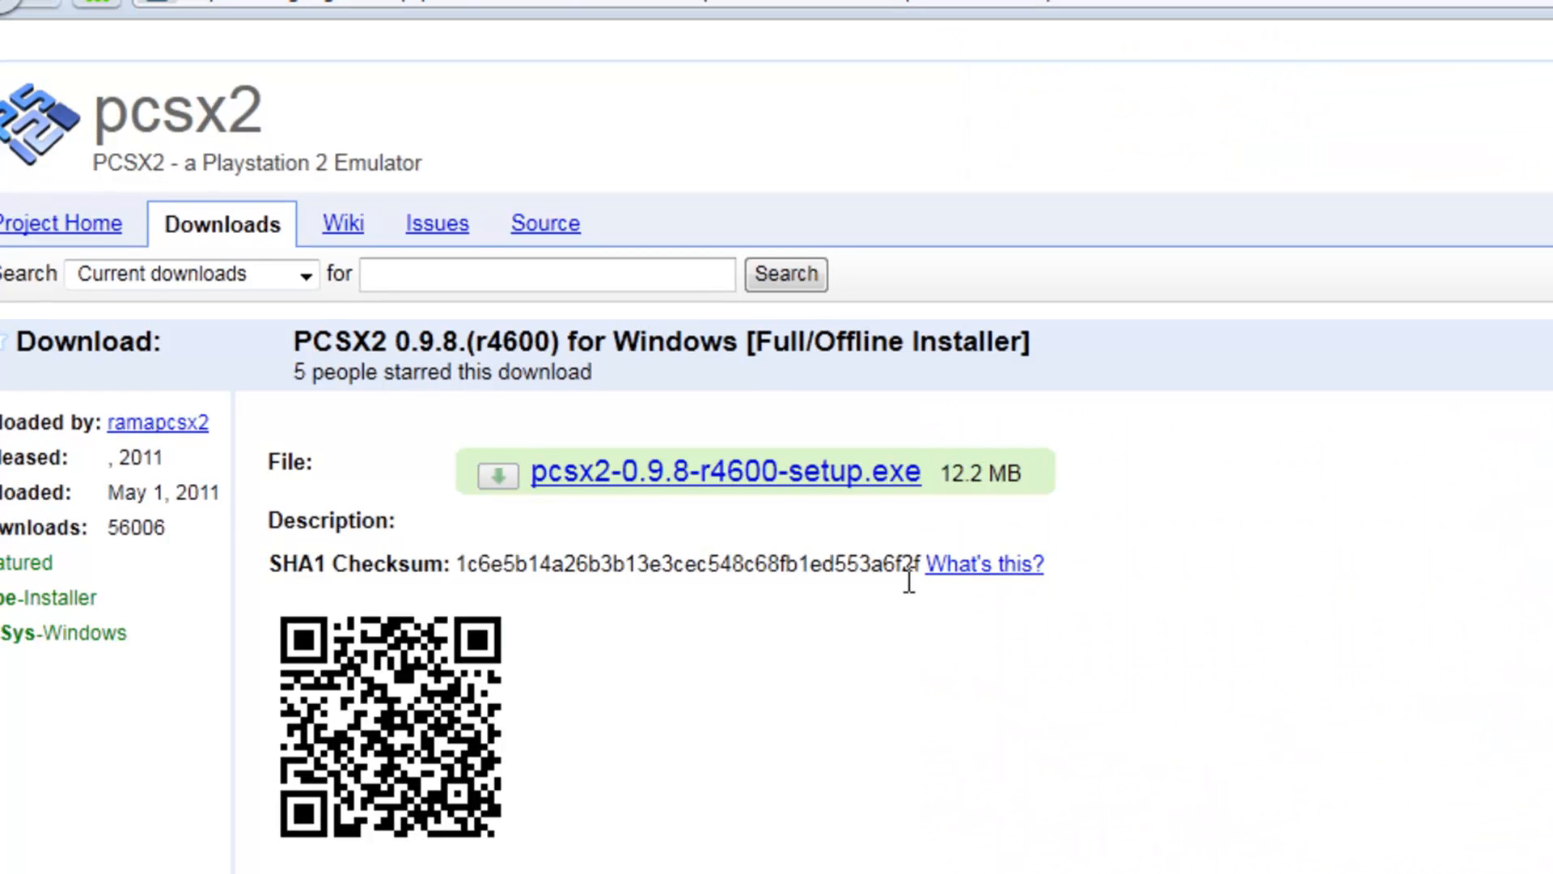
click(733, 478)
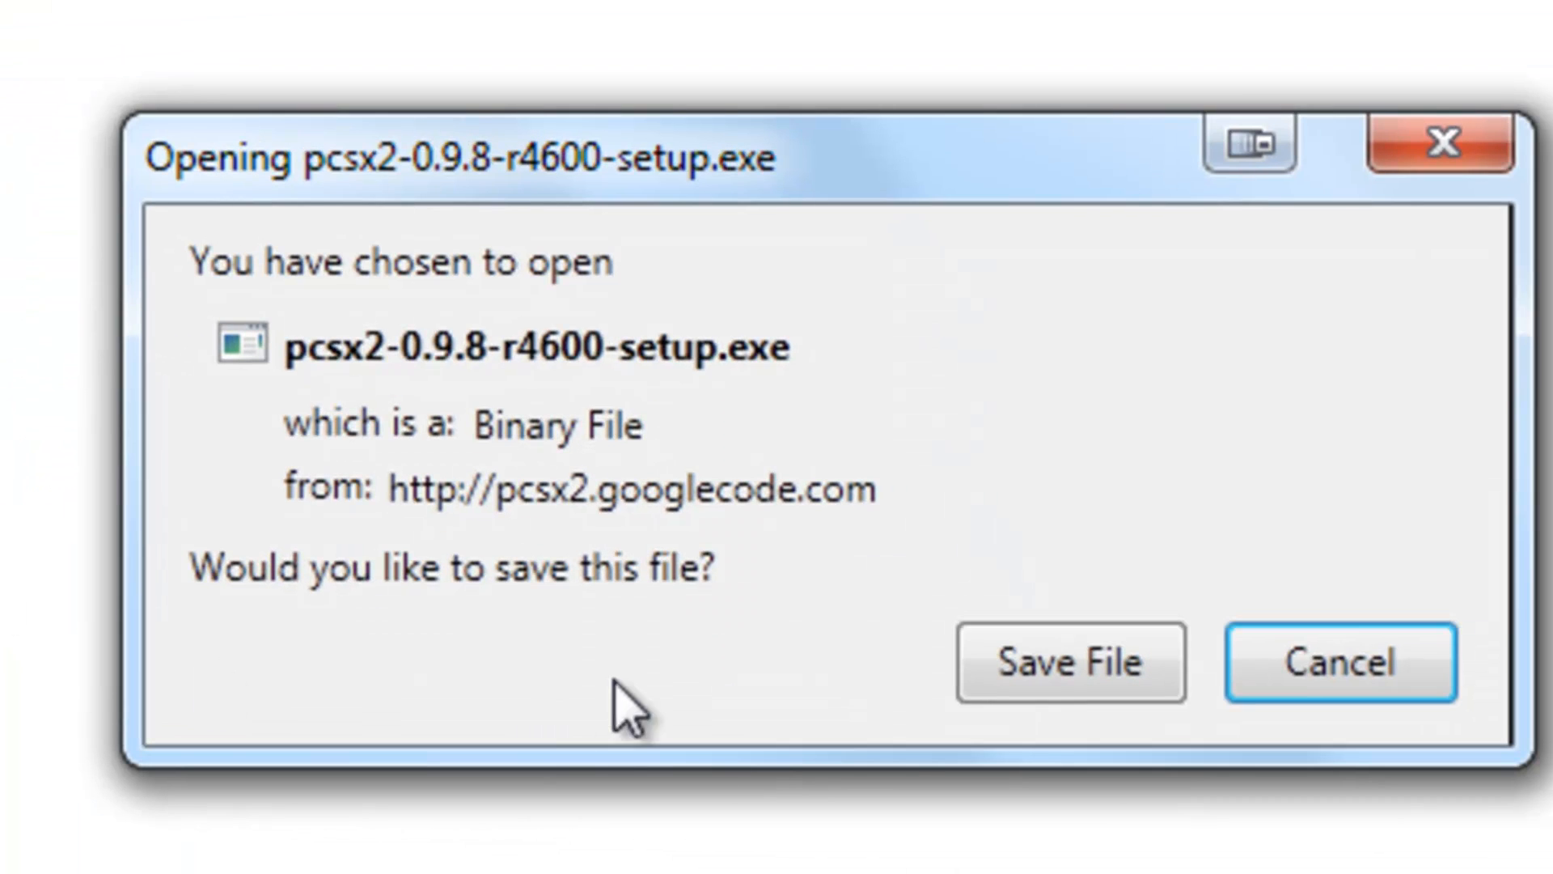
click(981, 716)
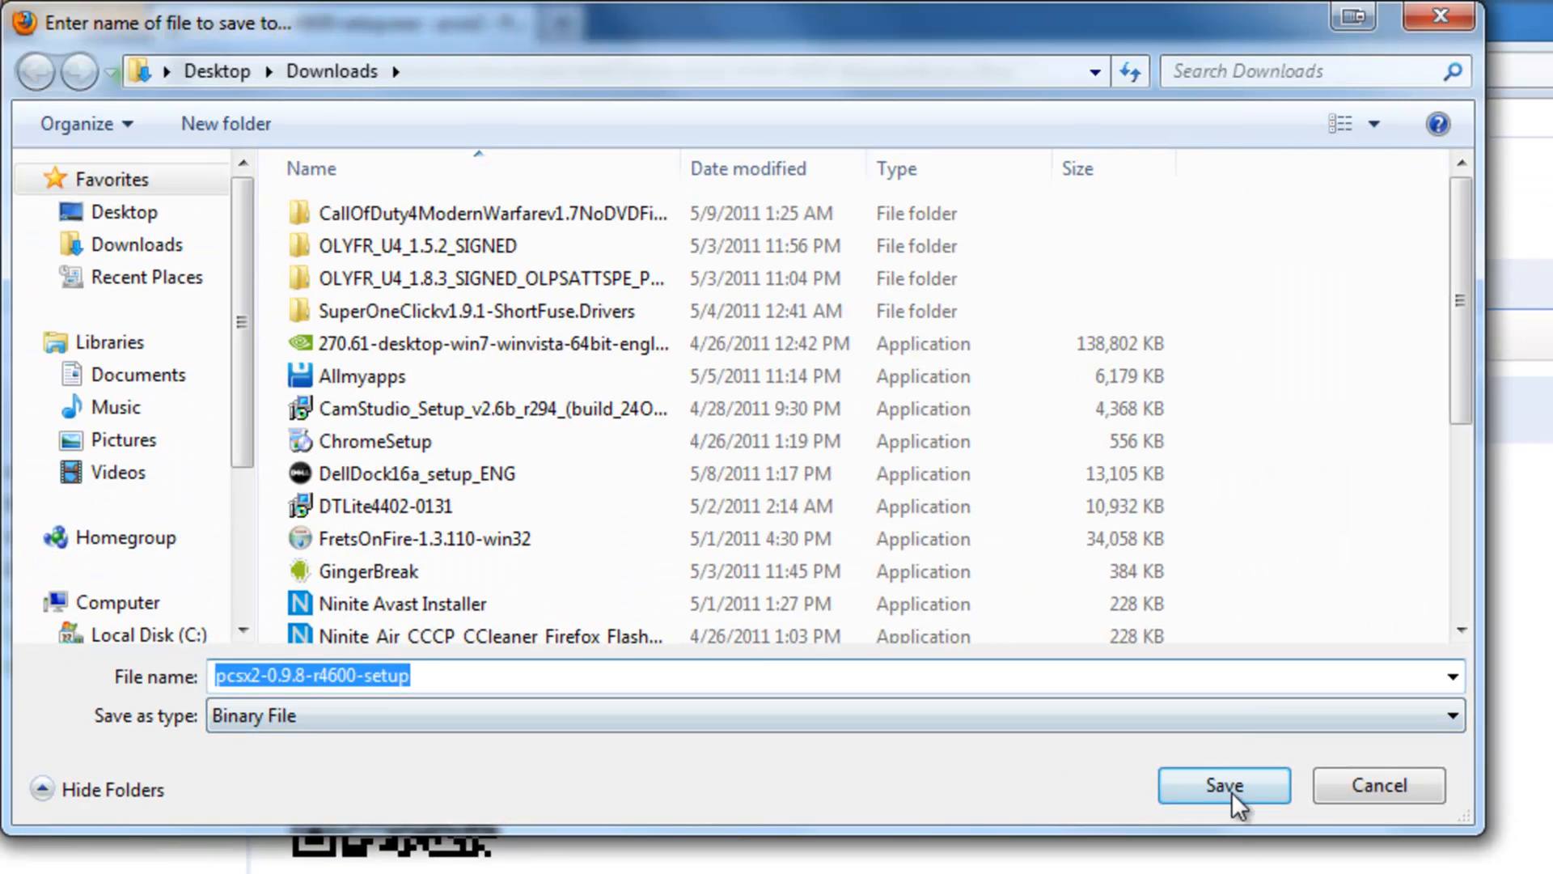
click(1229, 789)
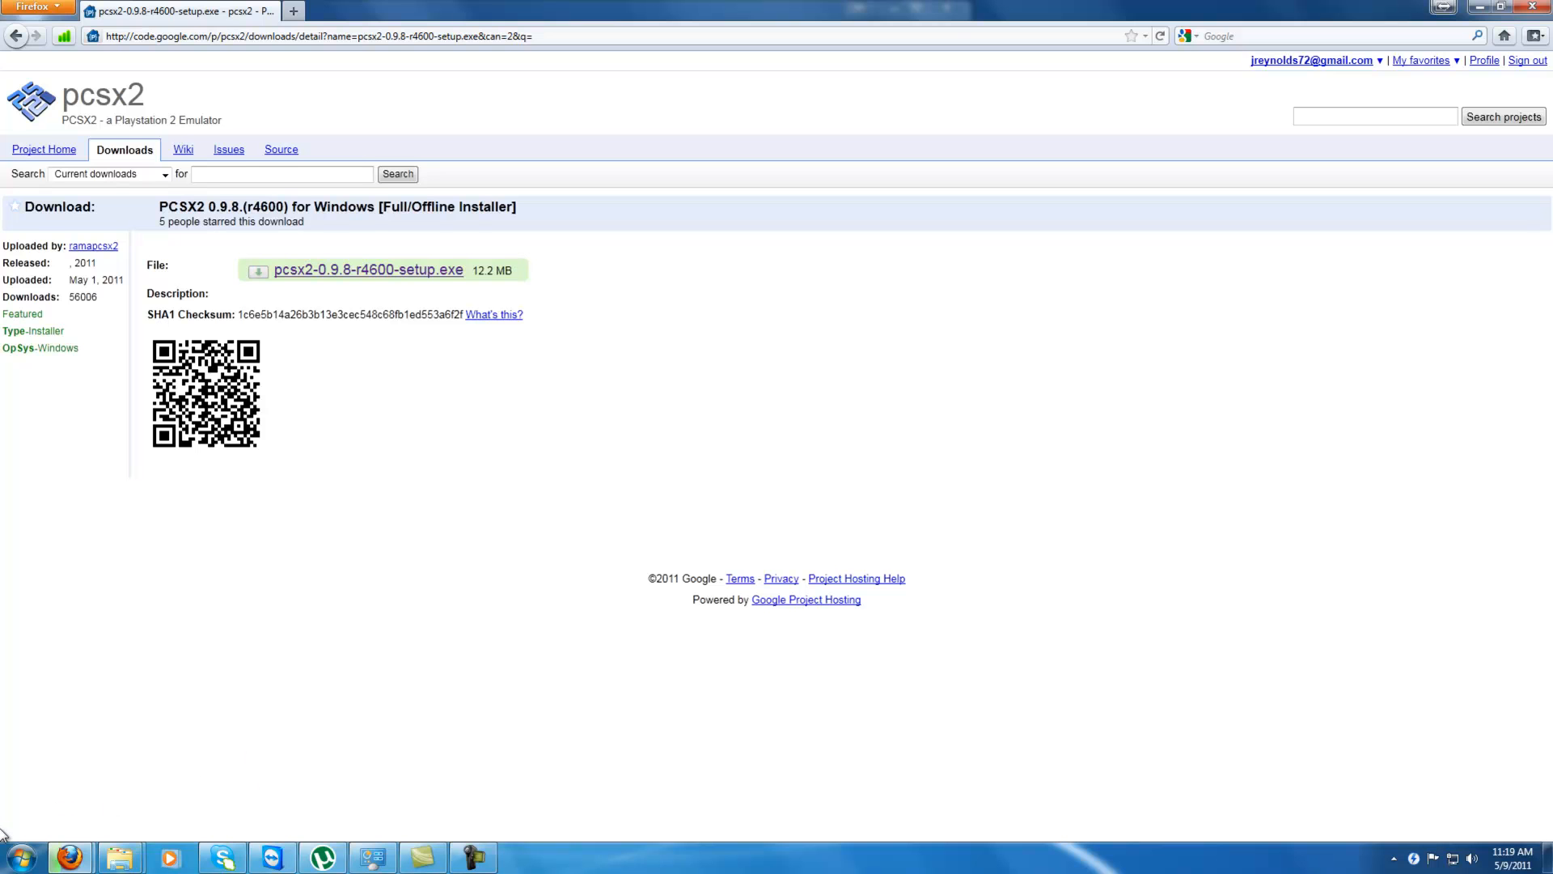
Run the downloaded pcsx2-0.9.8-r4600-setup.exe and install PCSX2 with the default components into C:\Program Files (x86)\PCSX2 0.9.8
mouse_move(70, 856)
click(356, 865)
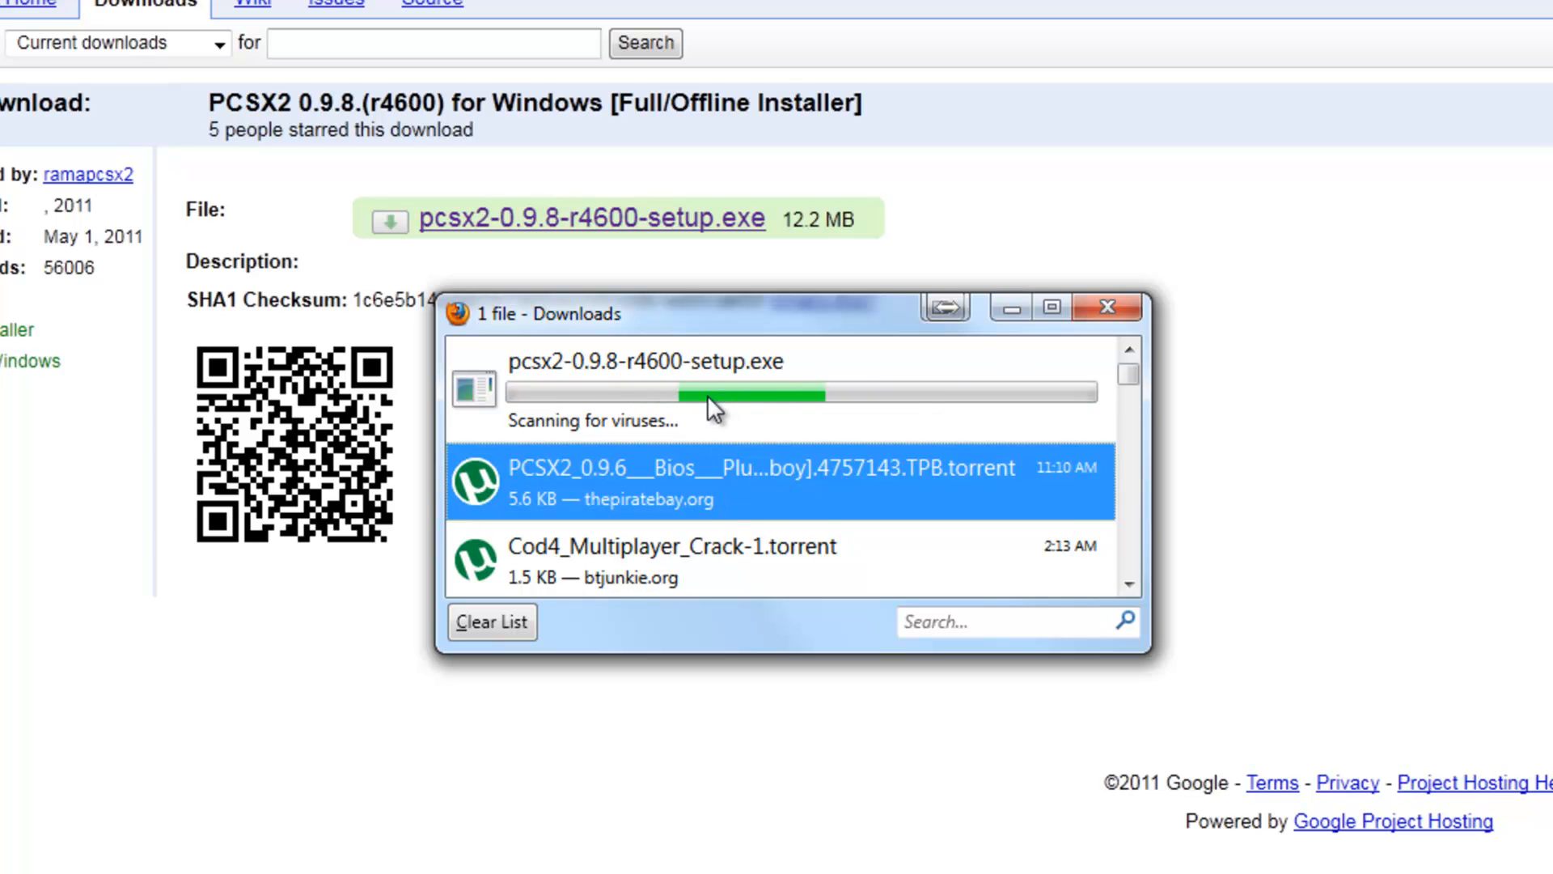
click(667, 375)
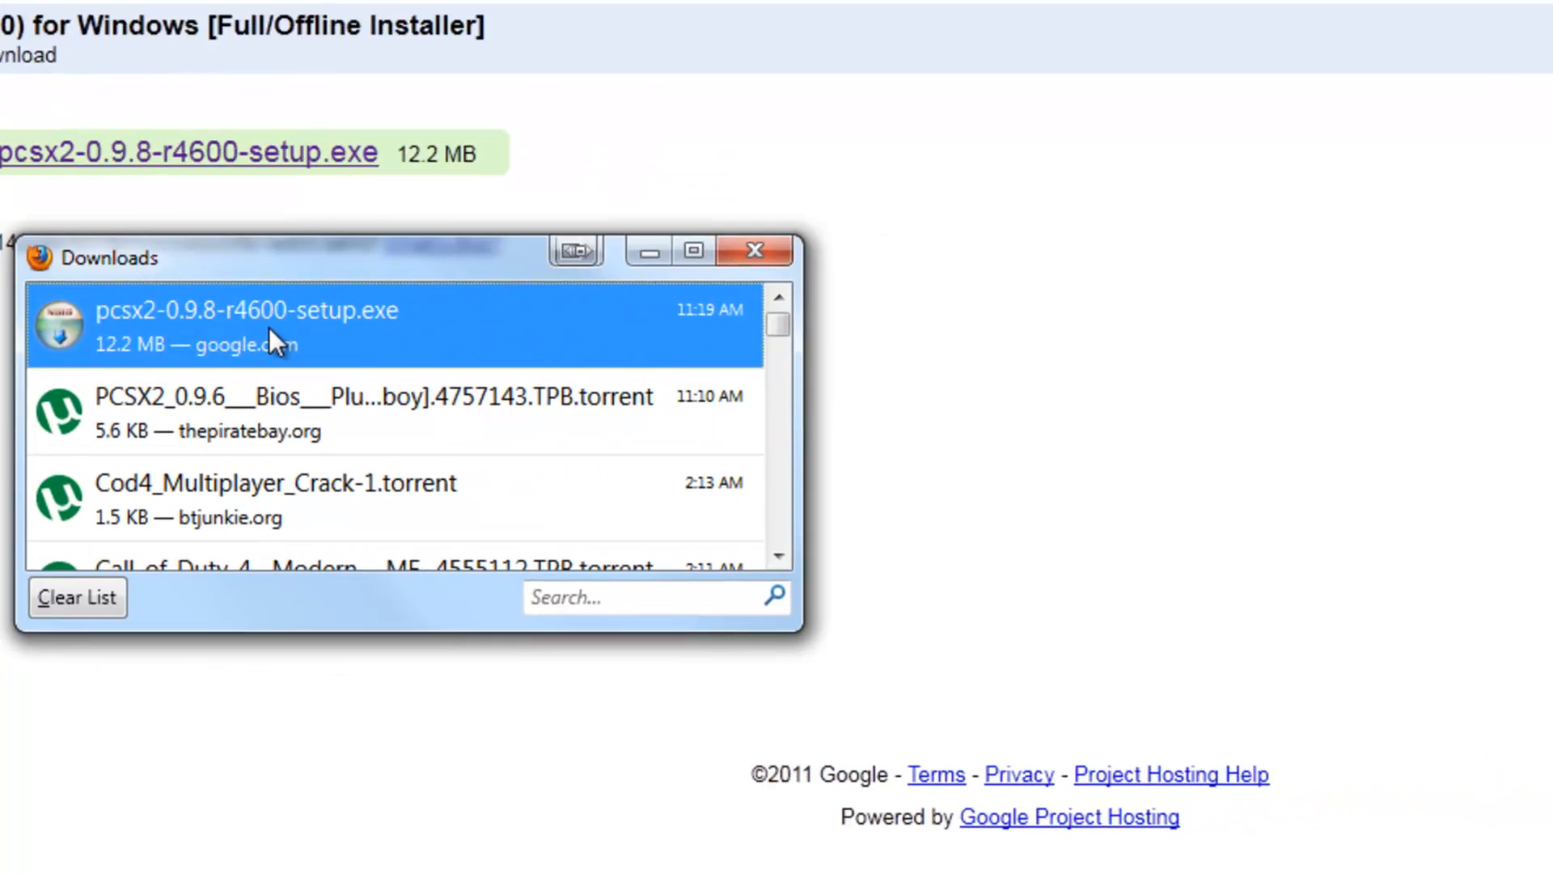
double_click(268, 326)
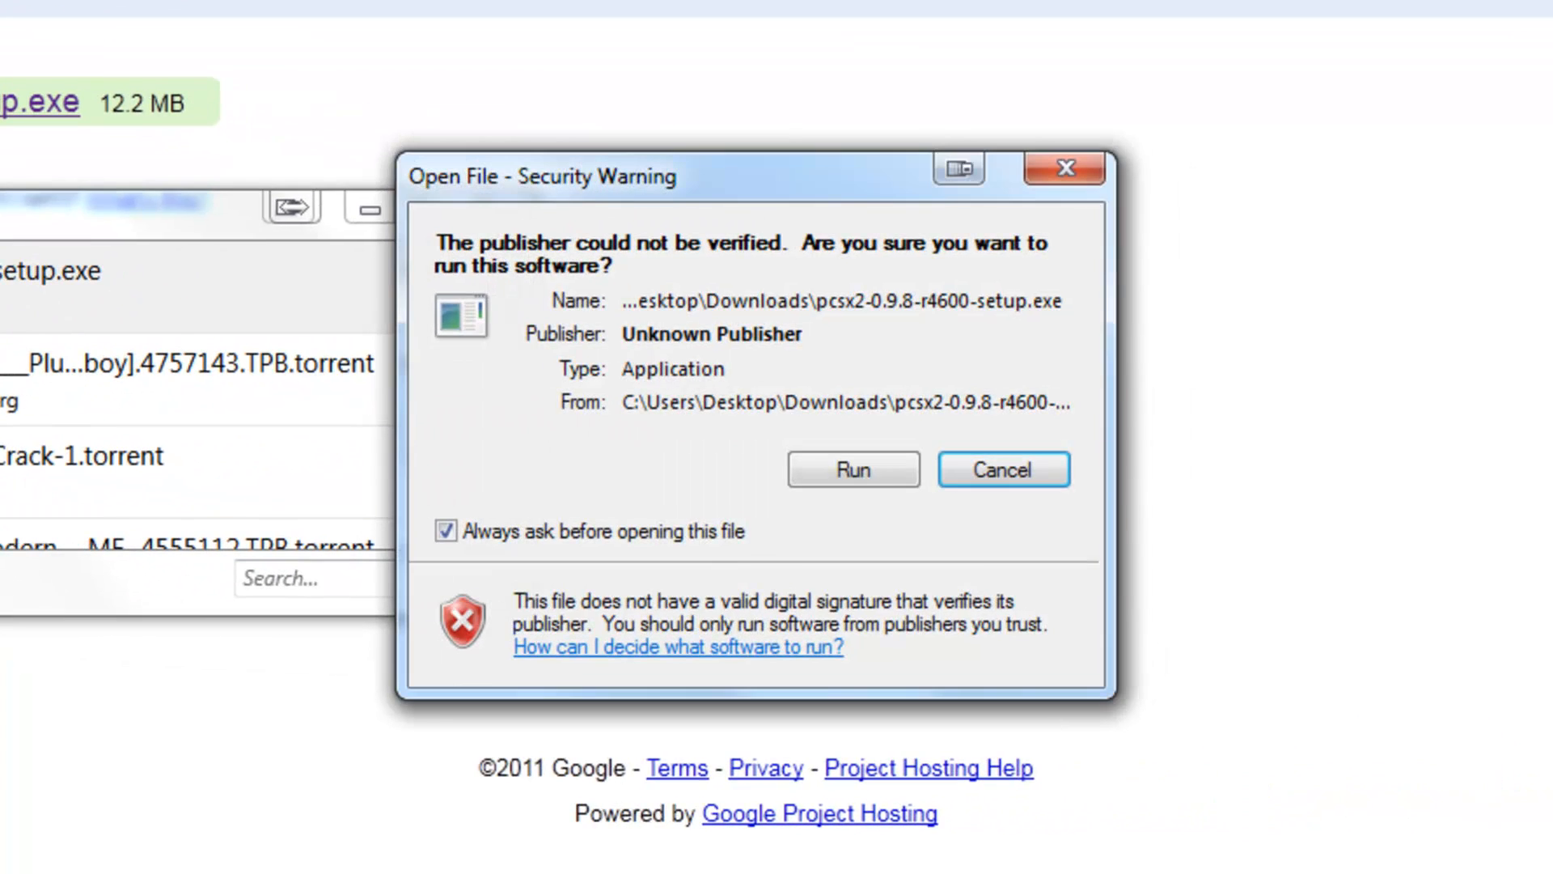
click(868, 467)
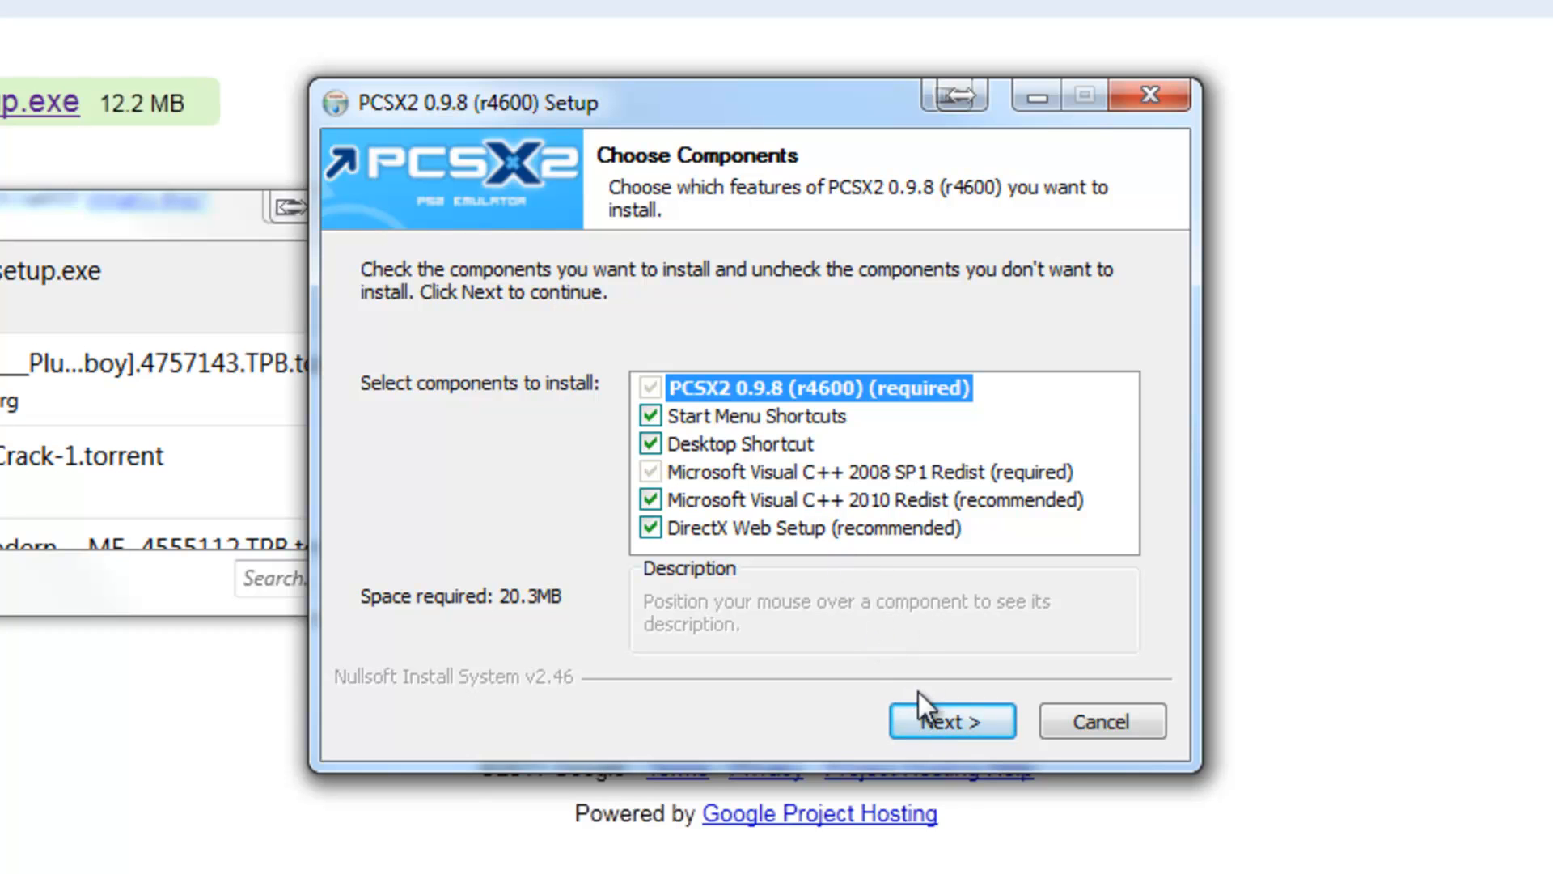
click(929, 715)
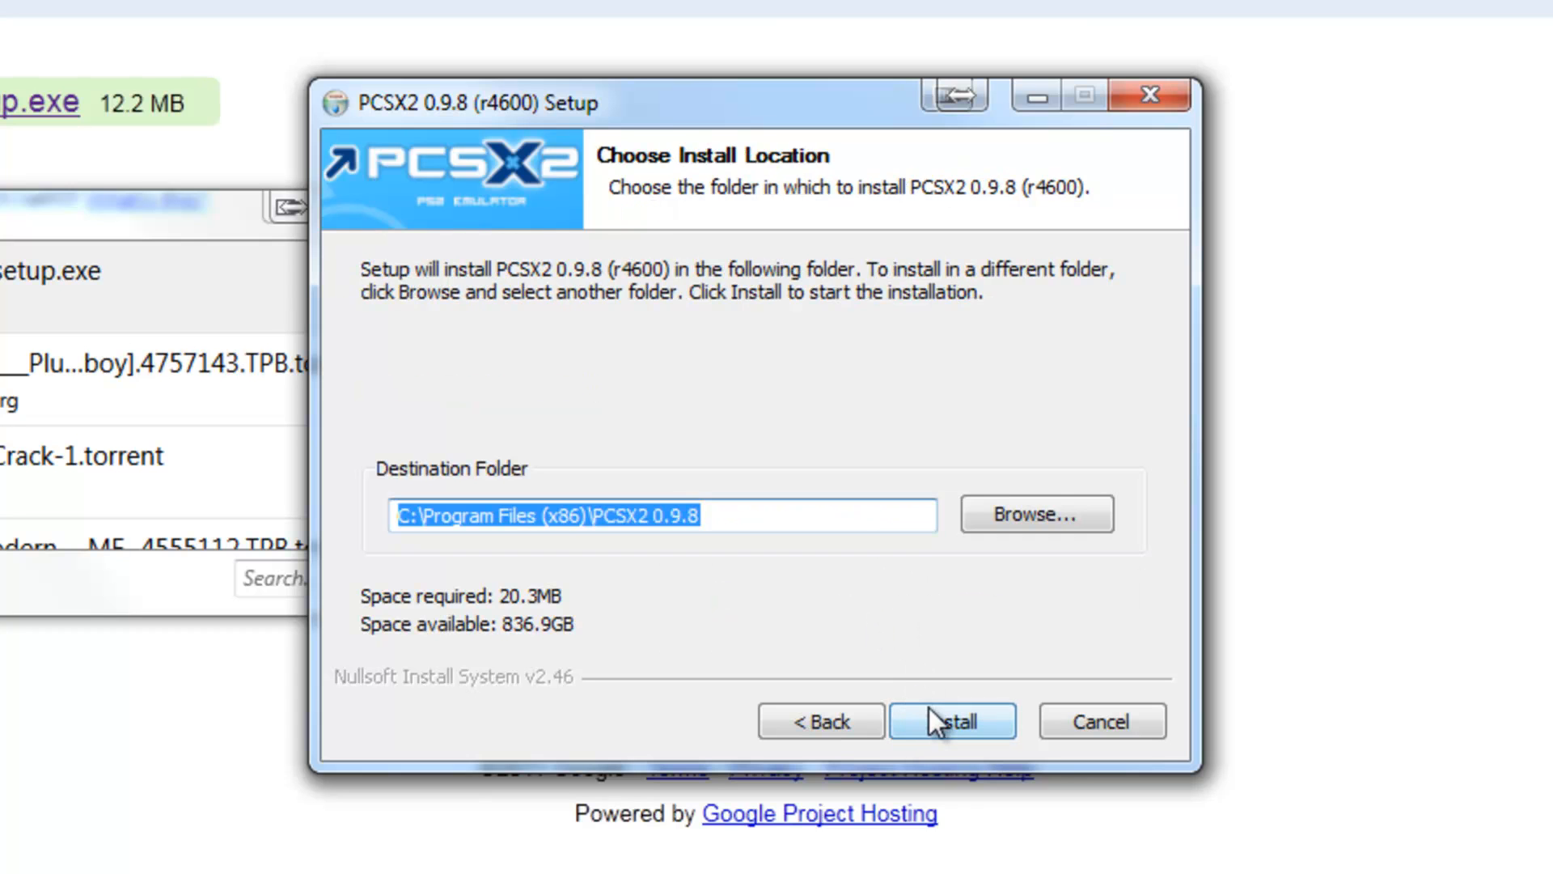
click(935, 720)
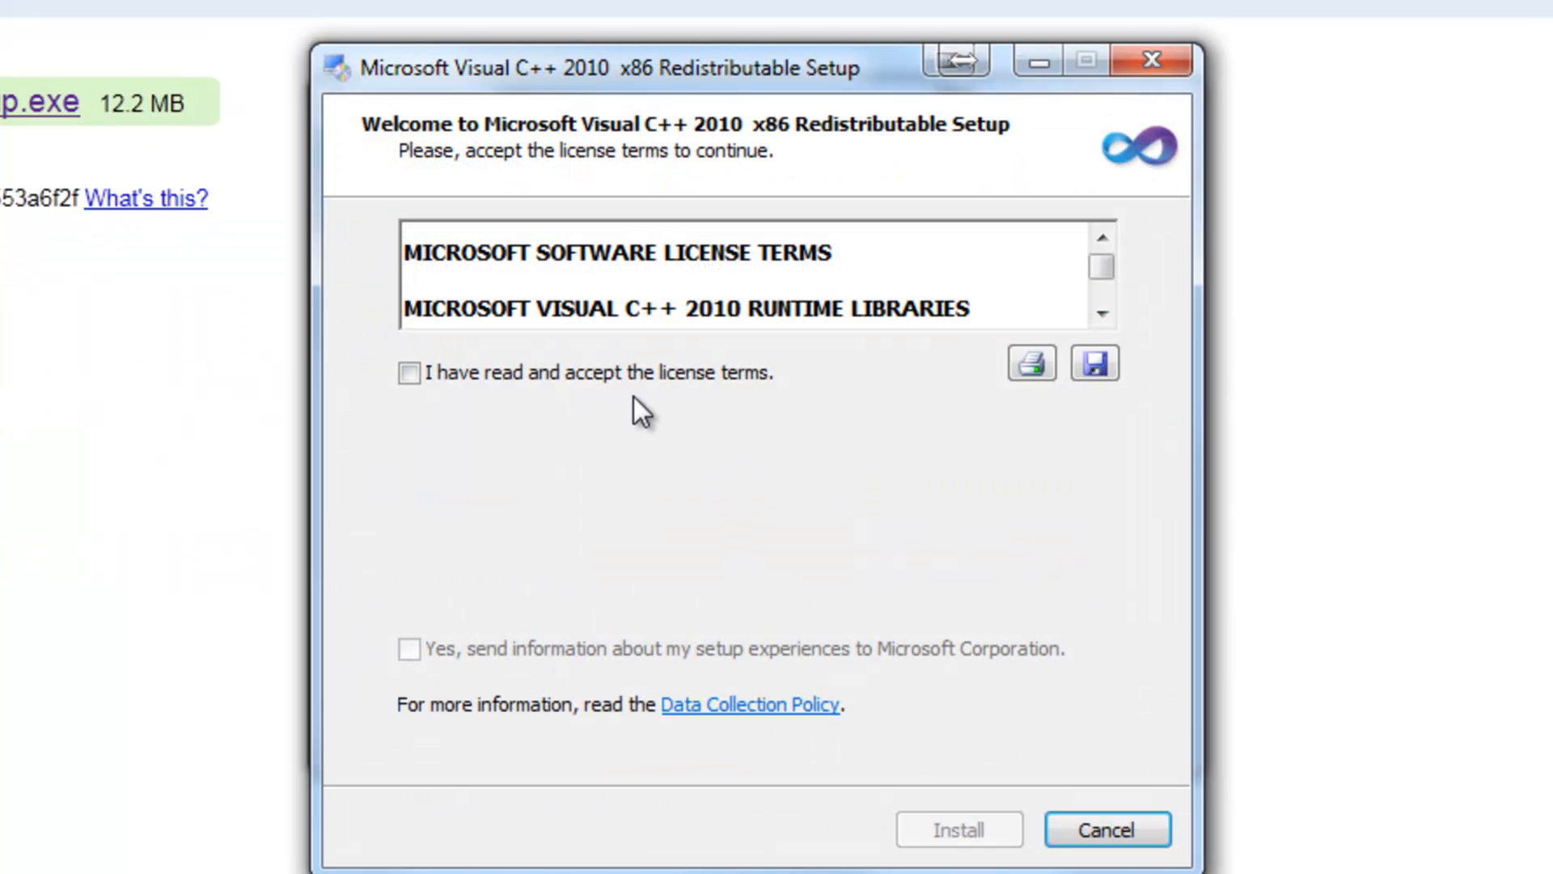
Accept the license and install the Microsoft Visual C++ 2010 x86 Redistributable, then close the PCSX2 setup and minimise the browser
click(633, 377)
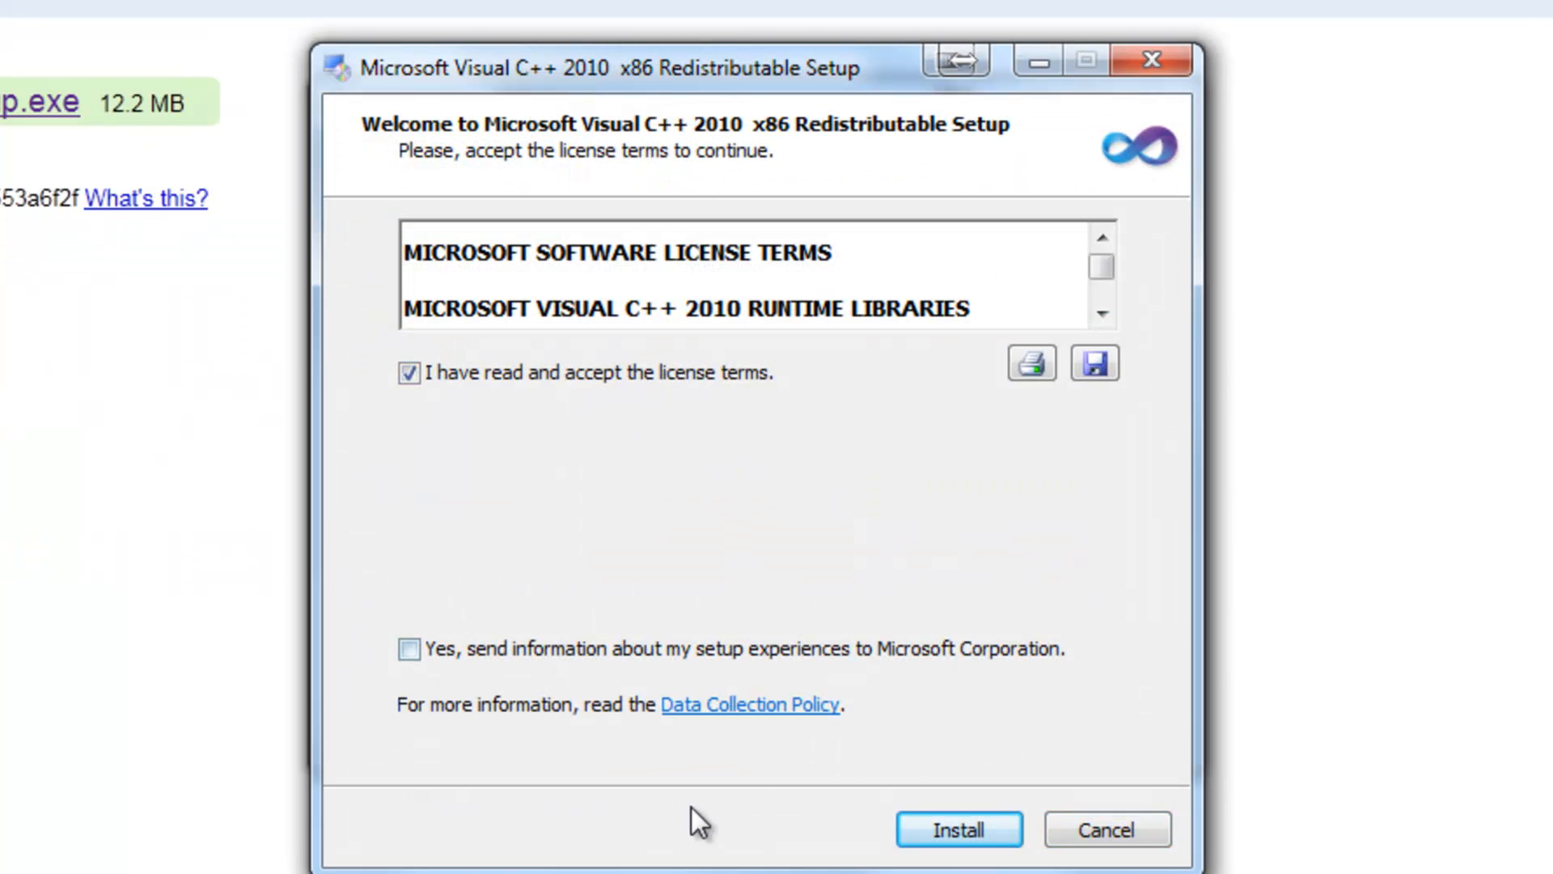
click(952, 836)
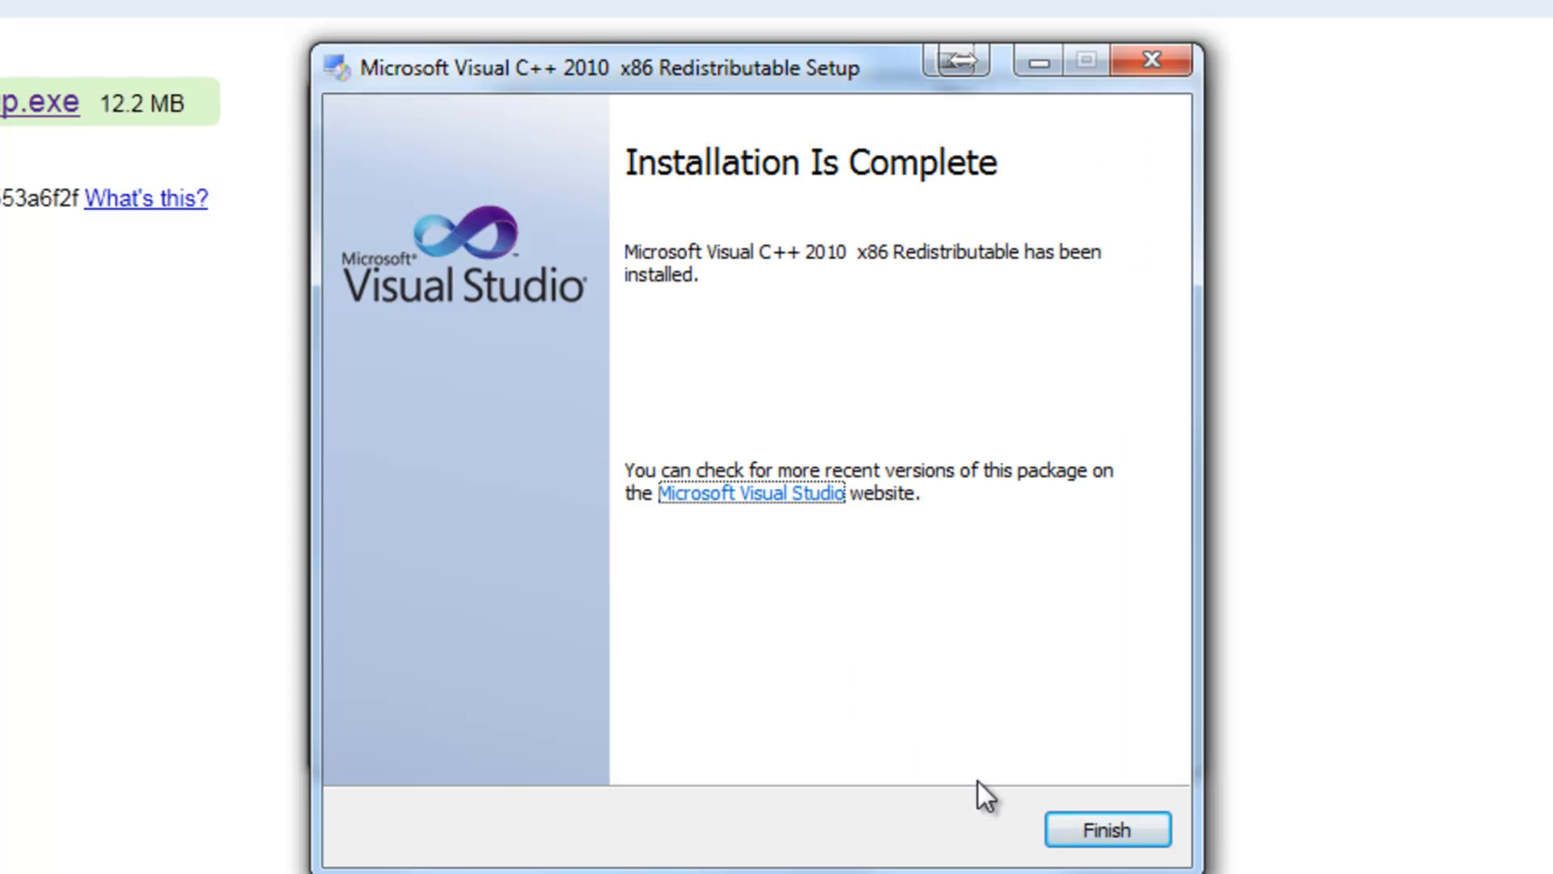
click(1084, 829)
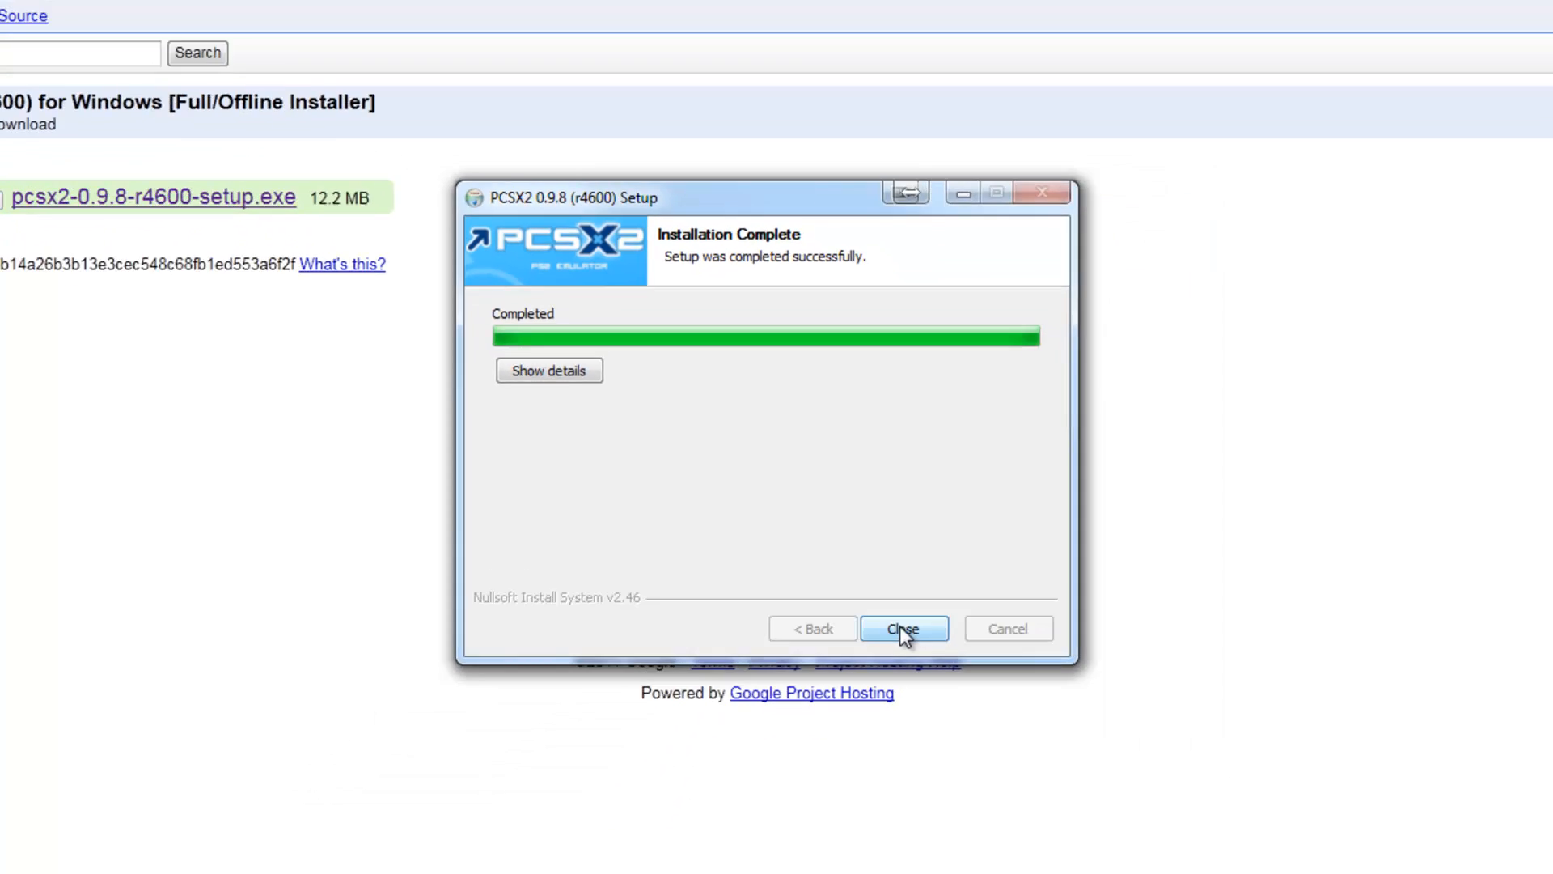
click(948, 717)
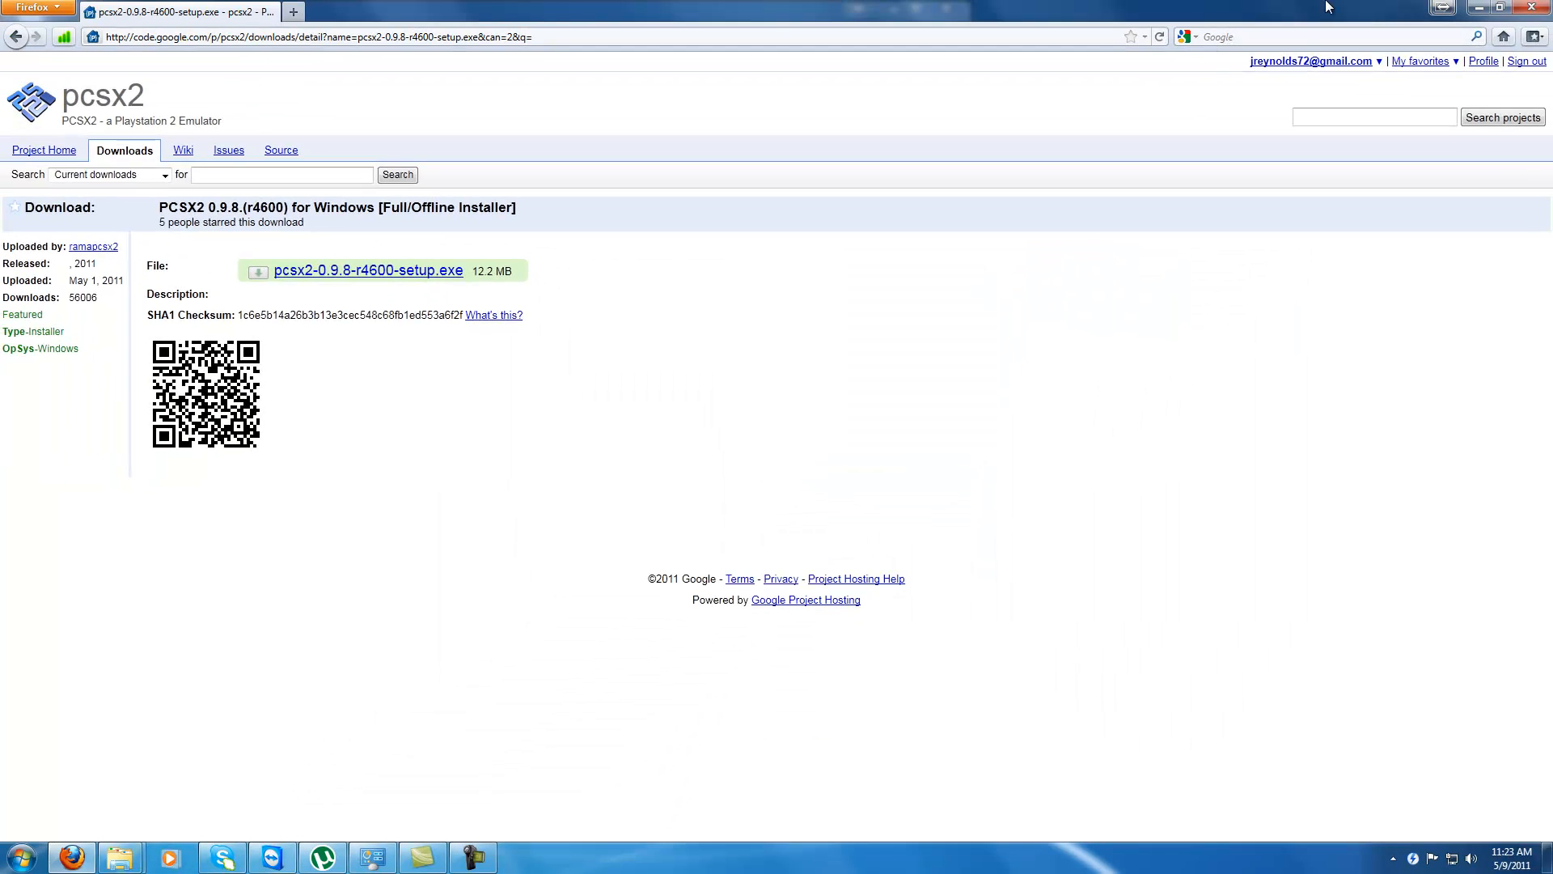
click(1479, 7)
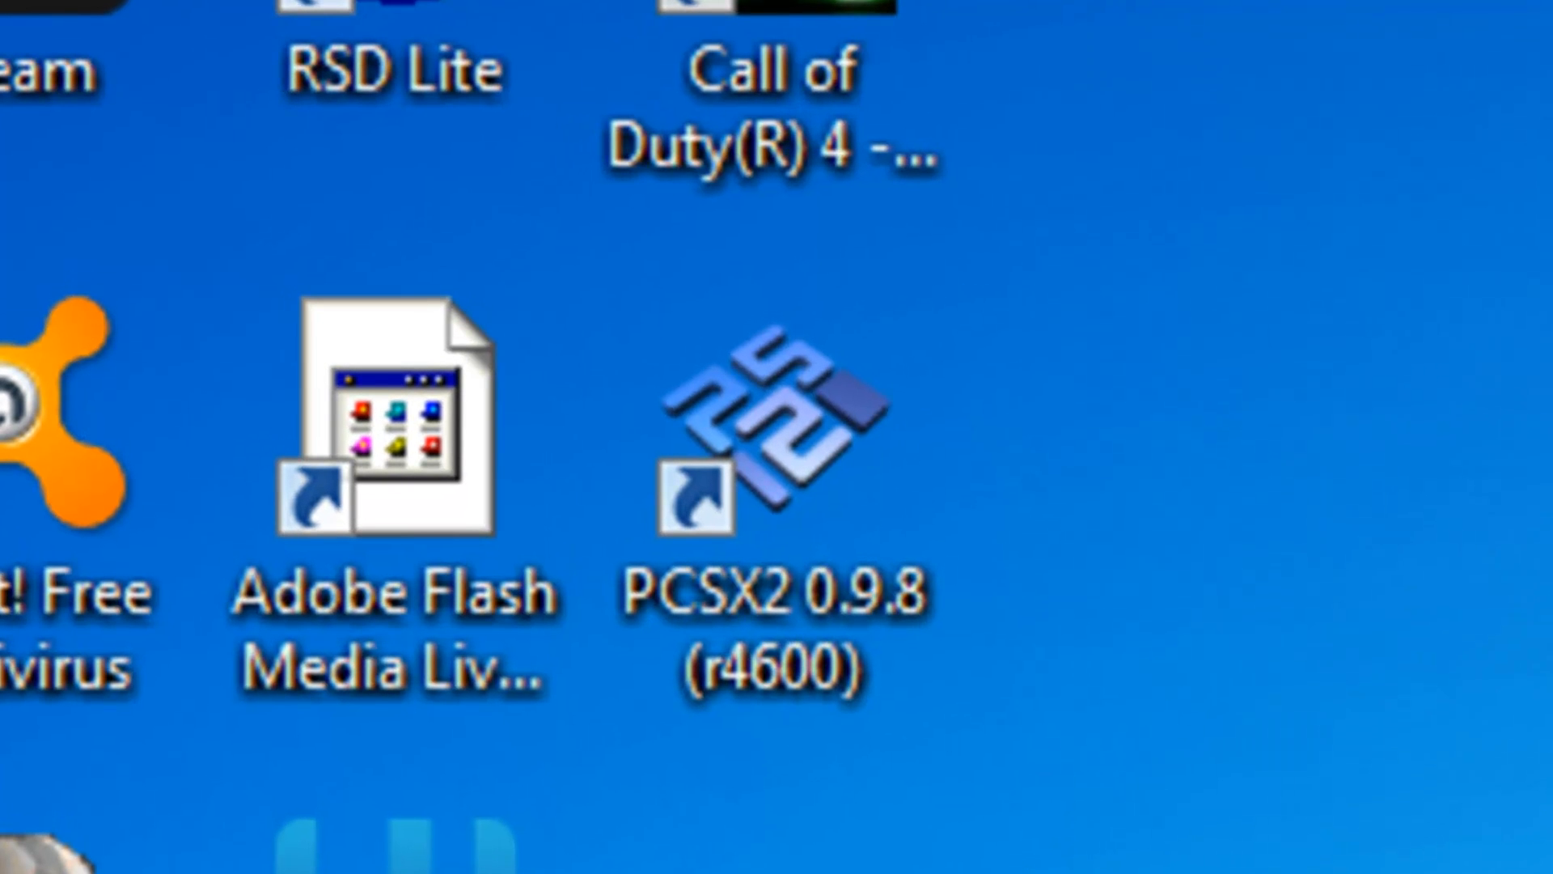
right_click(905, 453)
click(1127, 716)
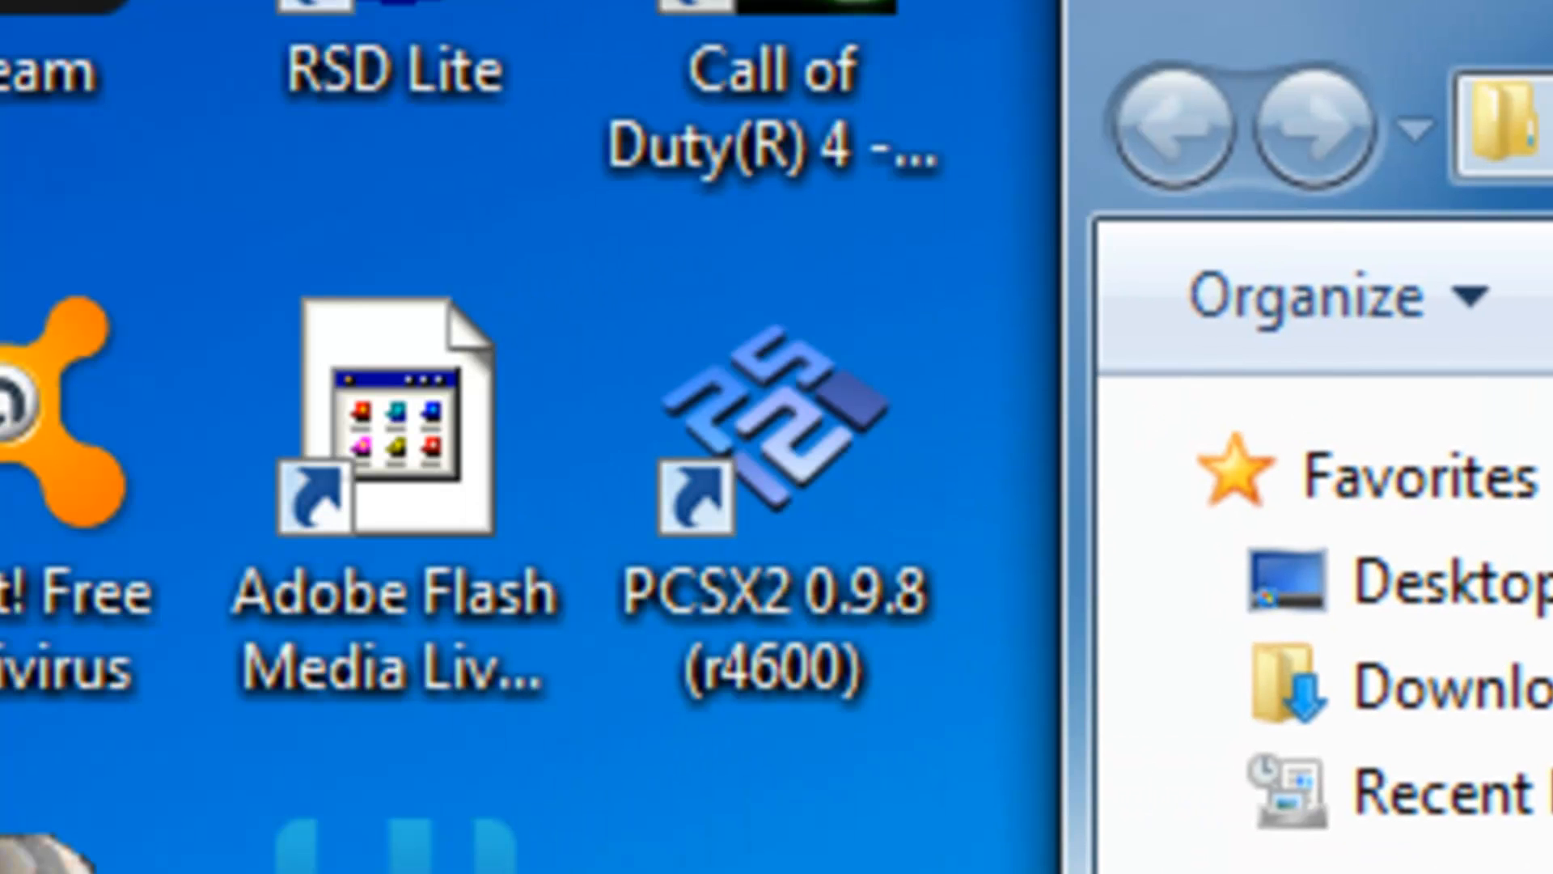
key(alt+F4)
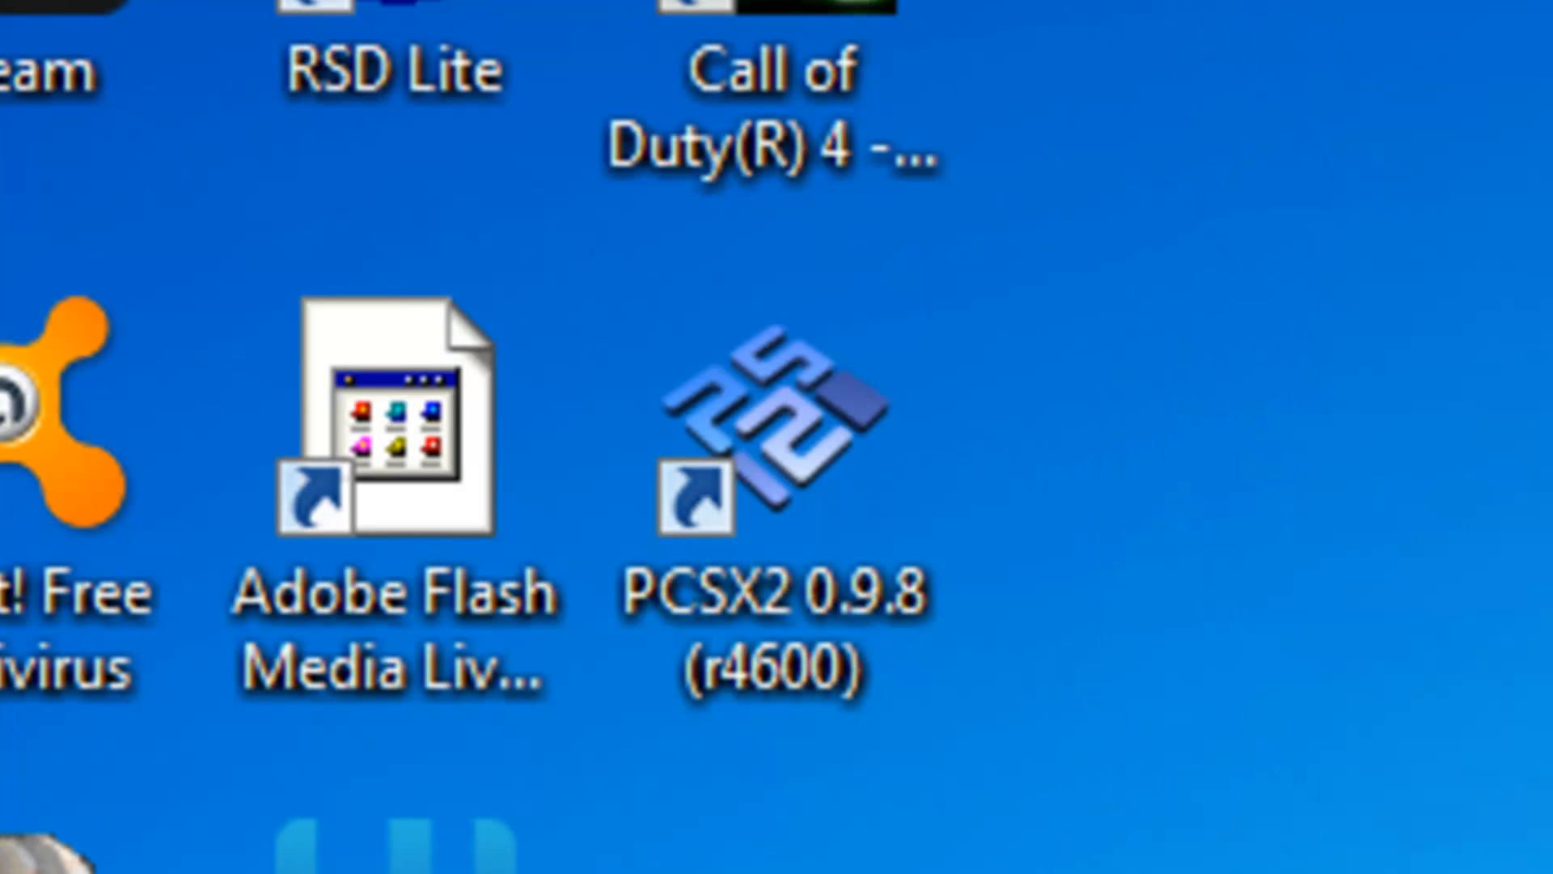
Launch PCSX2 0.9.8 (r4600) from the desktop and accept the System Default language and default plugins in the first-time configuration
click(716, 621)
double_click(717, 621)
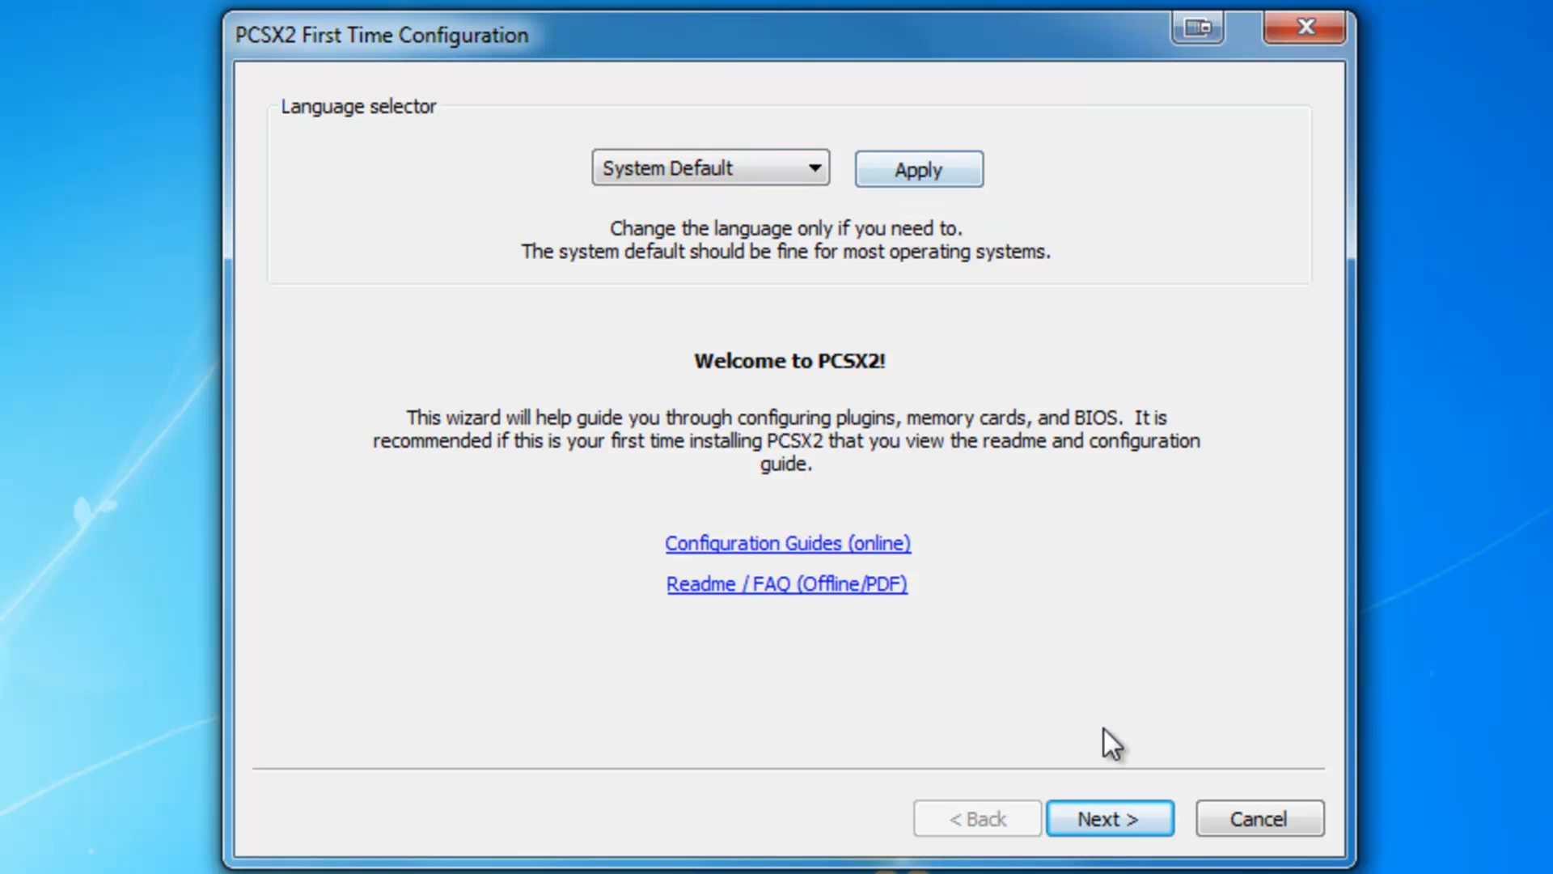
click(1110, 815)
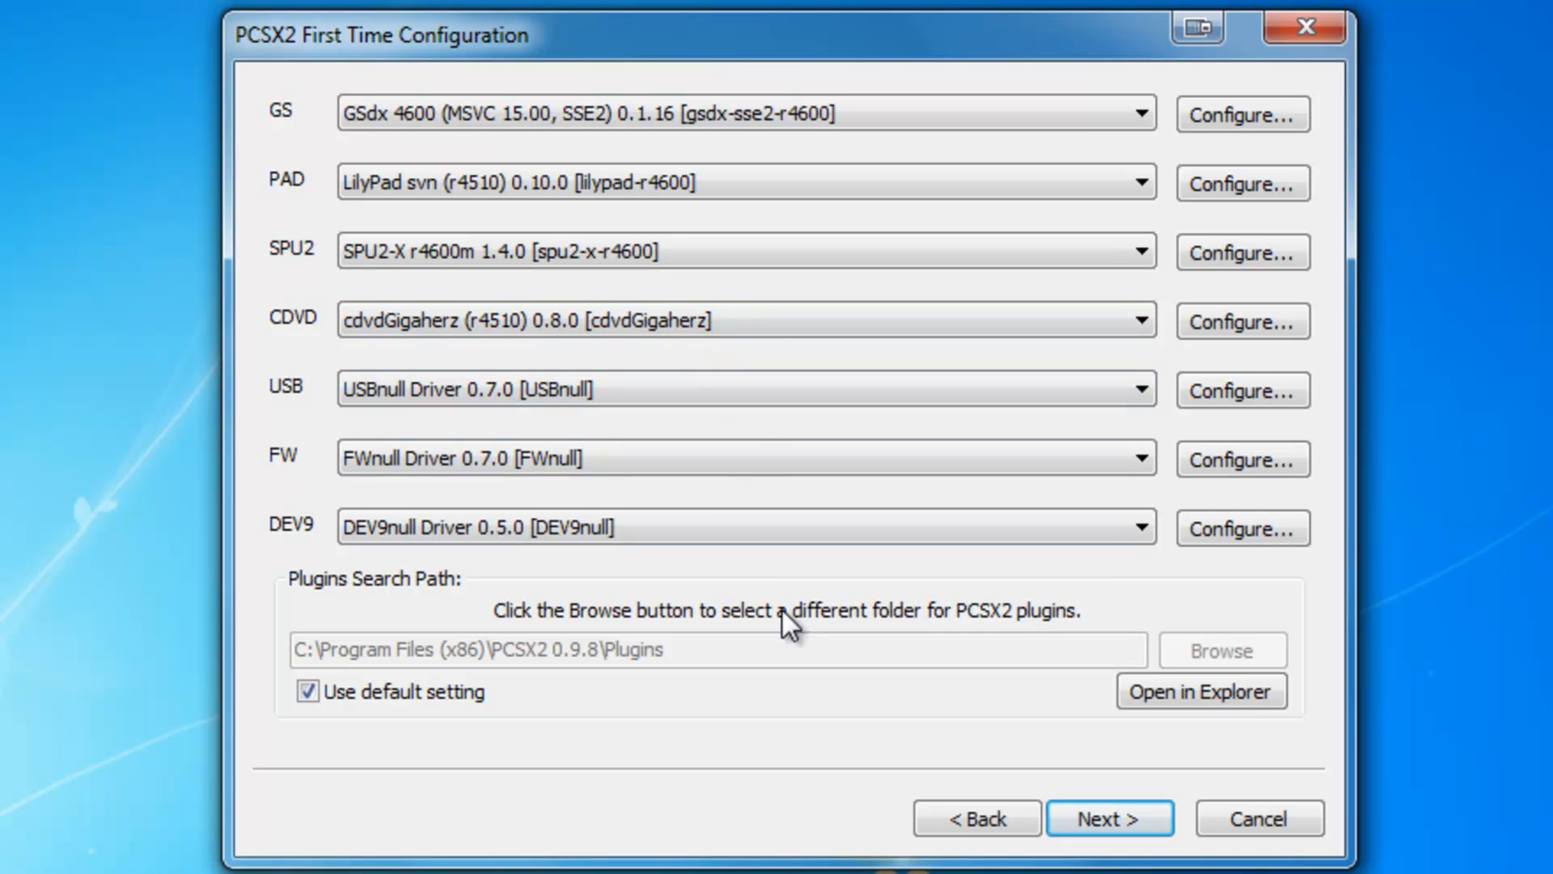
click(1105, 819)
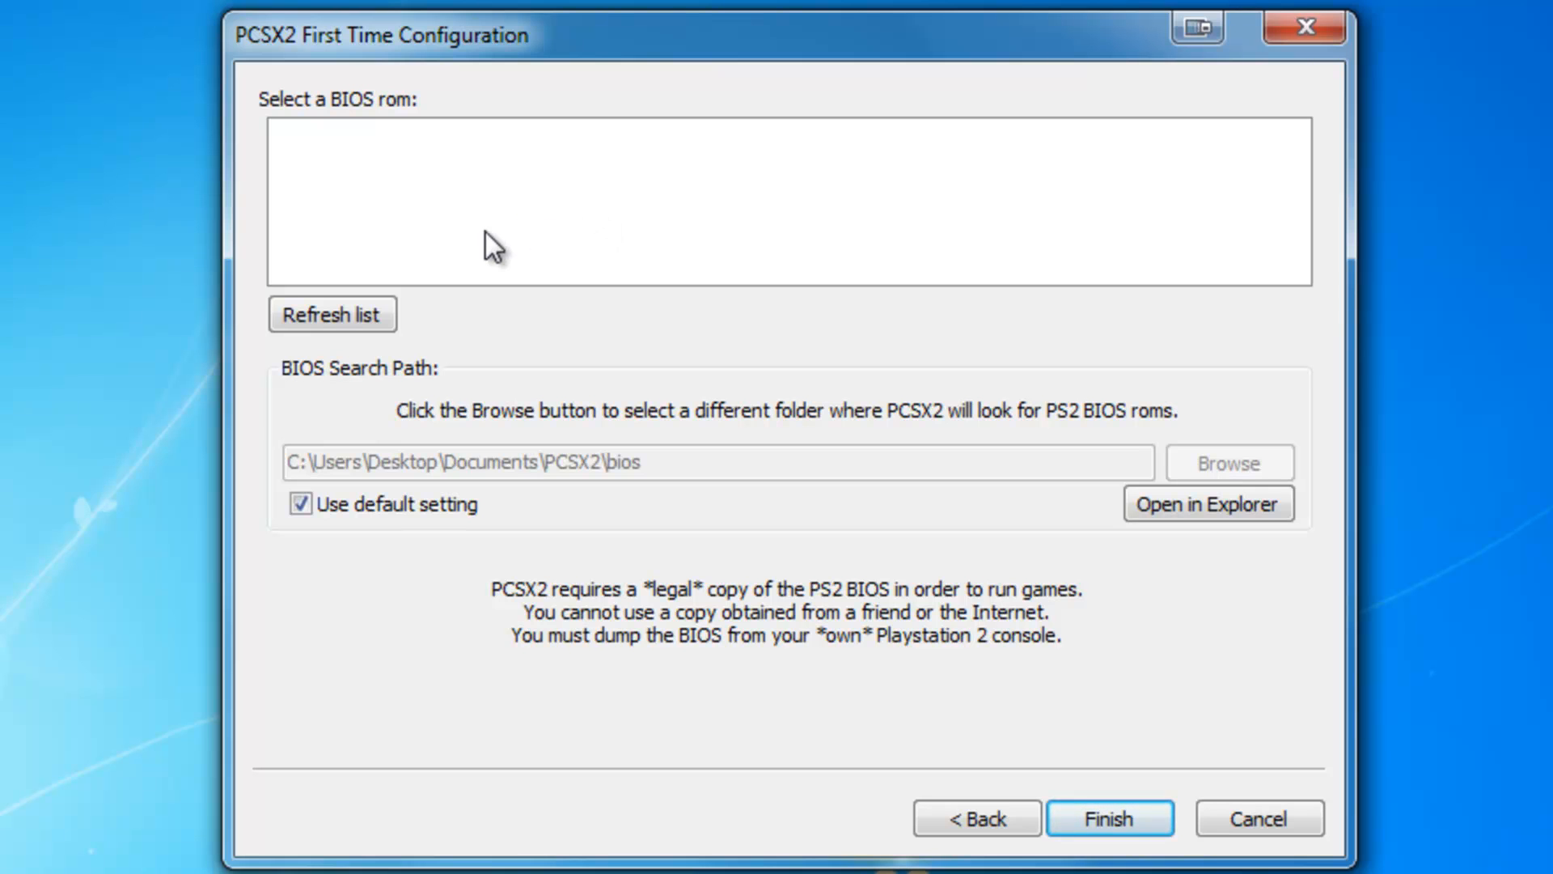
Disable the default BIOS search path and set it to the Bios folder inside PCSX2 0.9.6 + Bios + Plugins
click(334, 515)
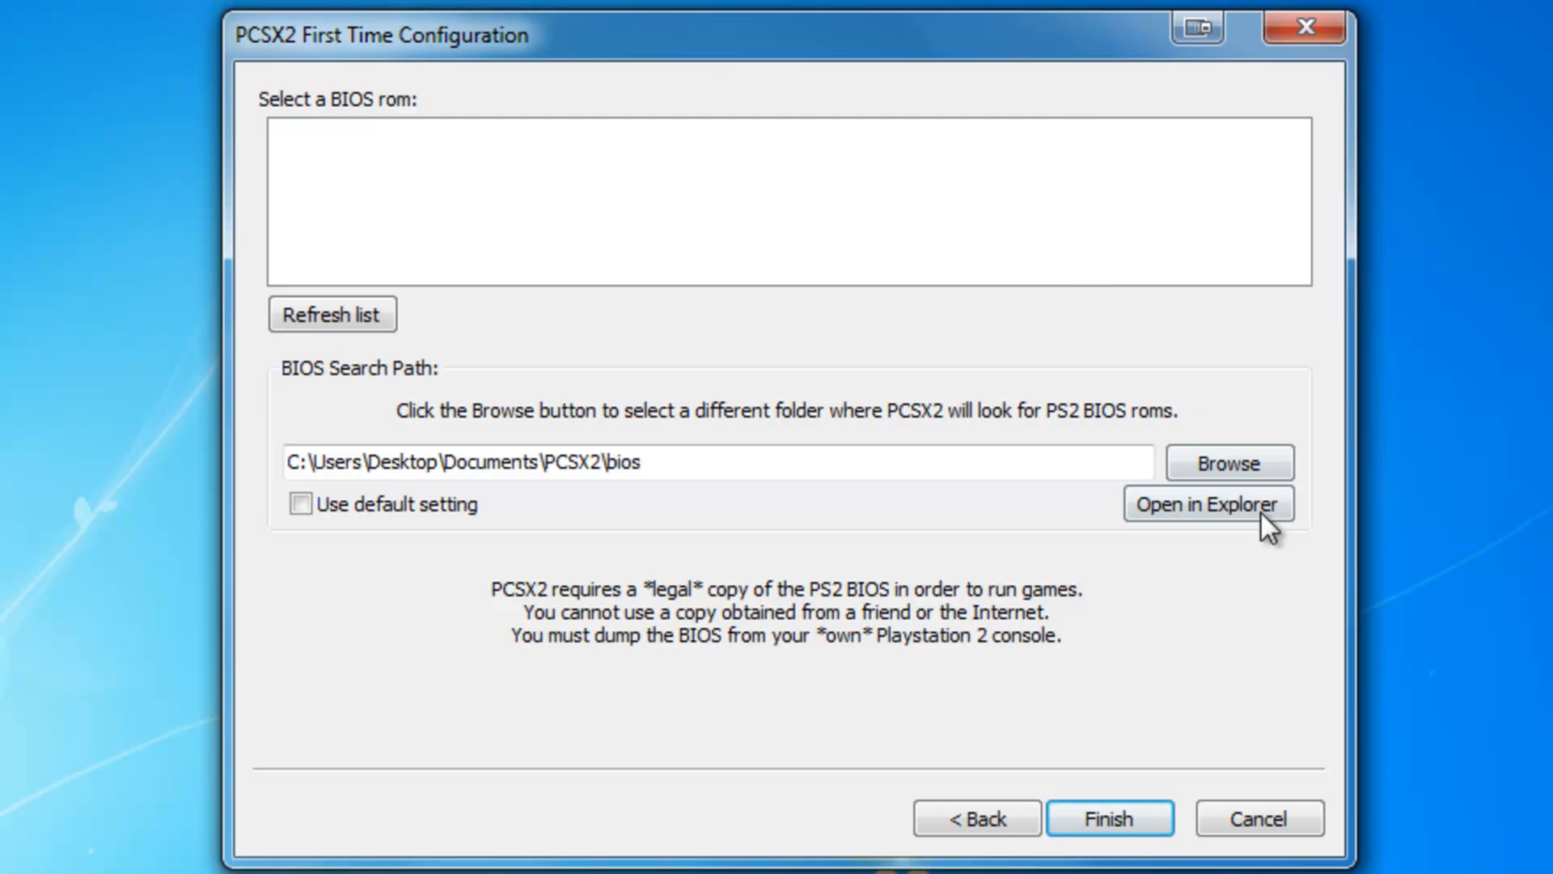
click(1244, 462)
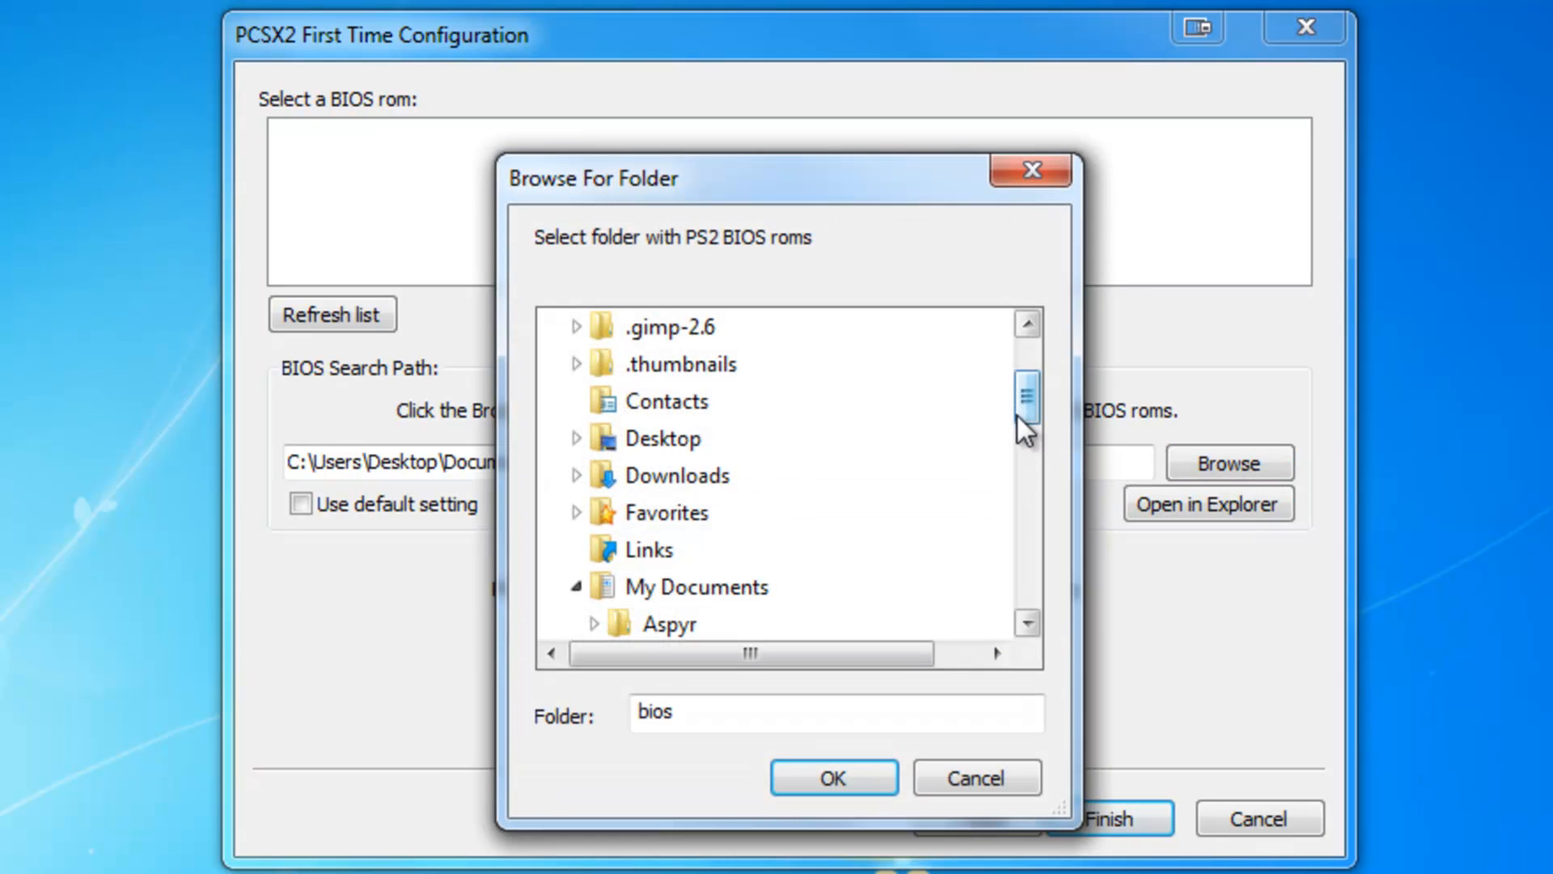
drag(1026, 419, 1000, 487)
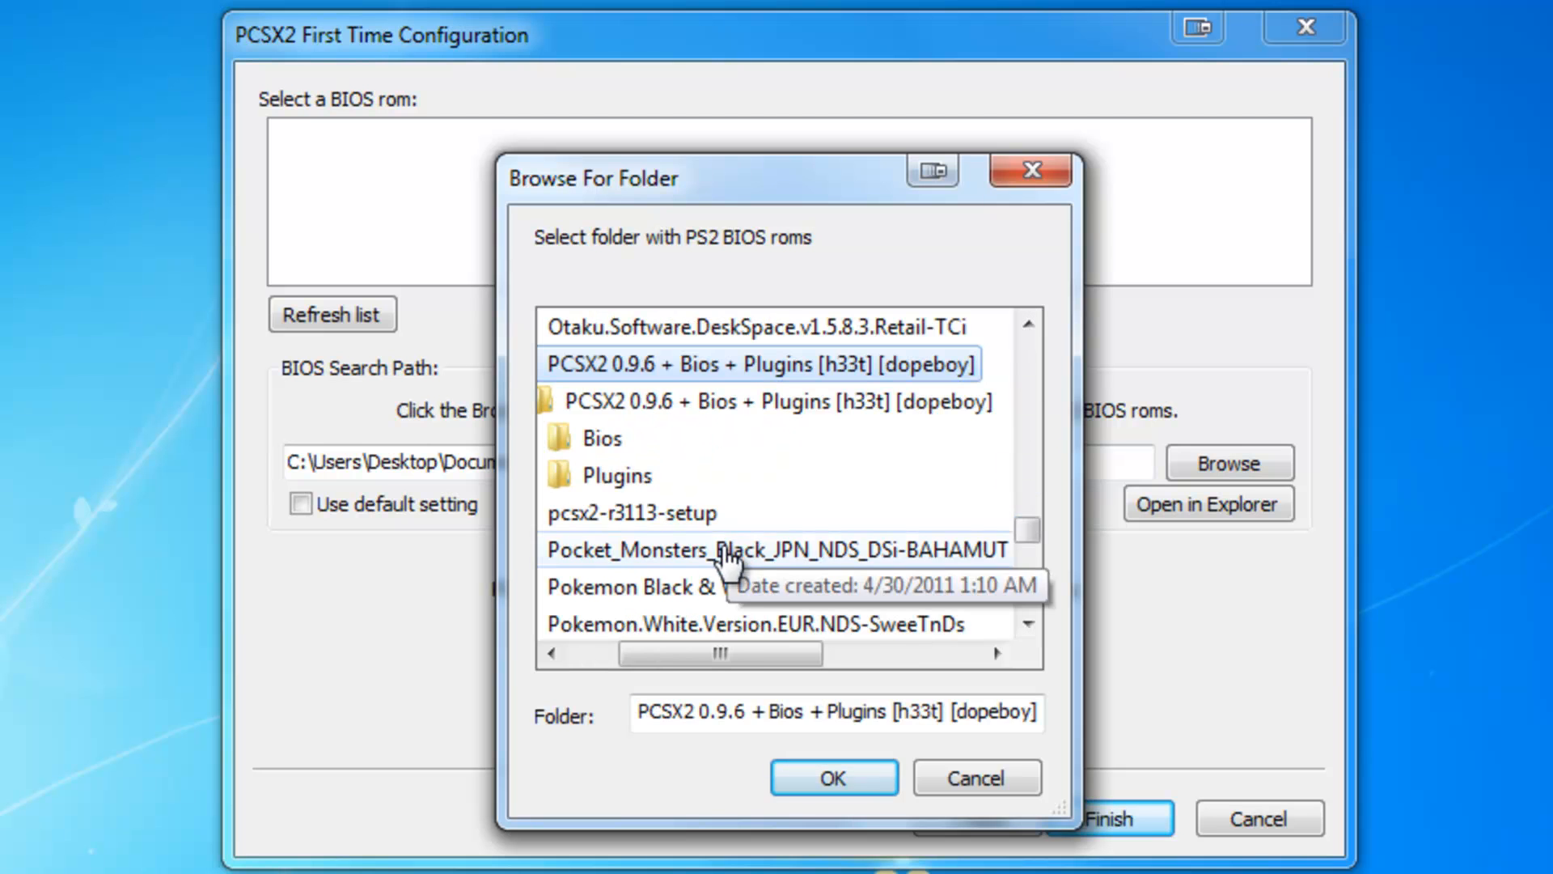
click(605, 439)
click(828, 780)
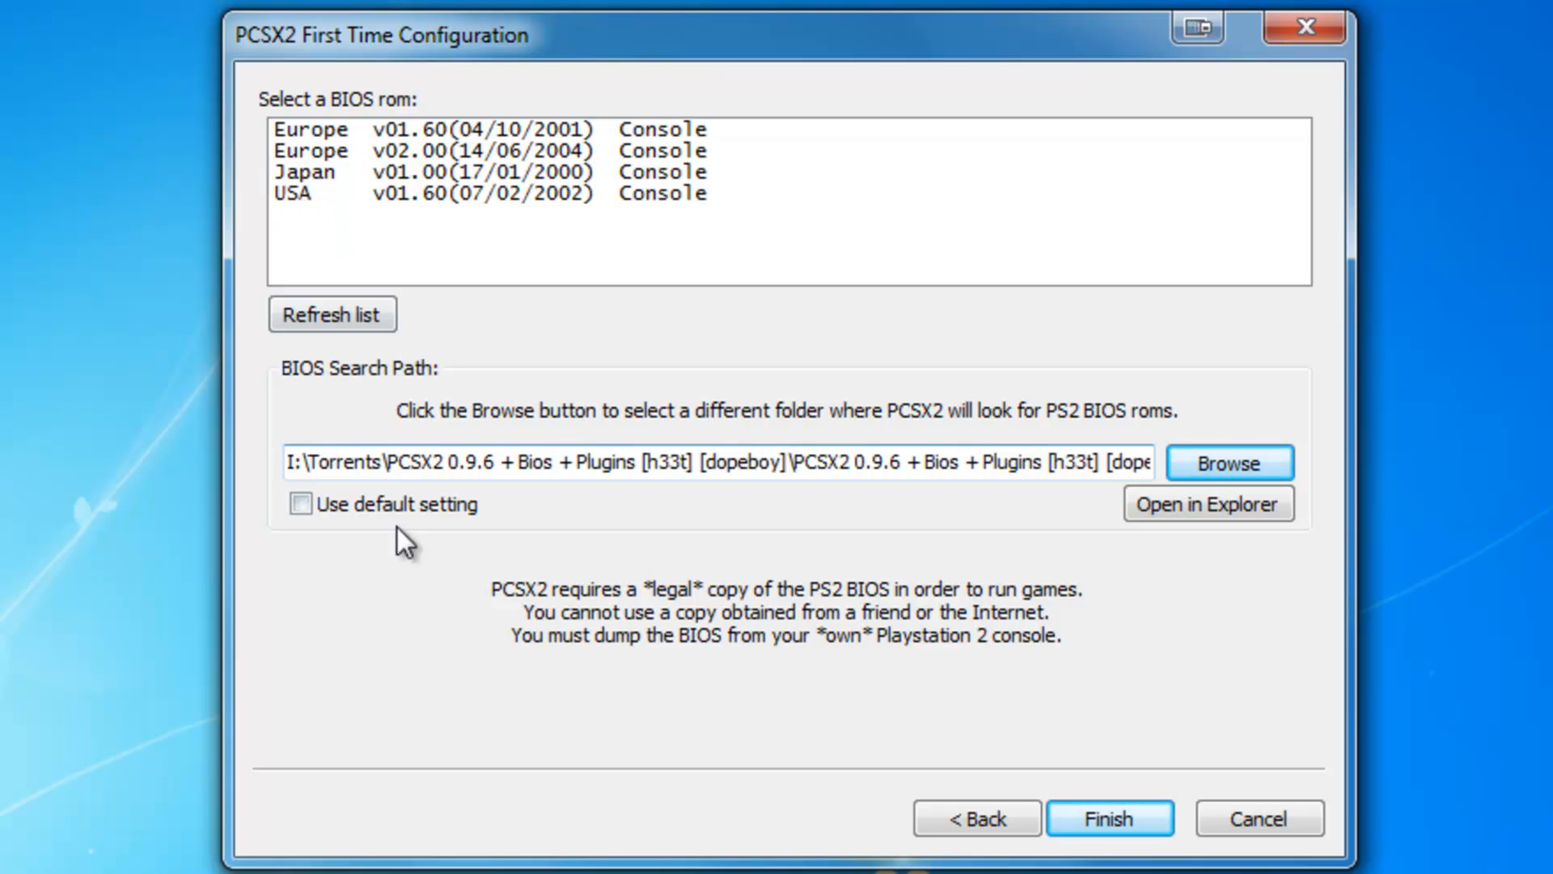
Select the USA v01.60(07/02/2002) Console BIOS rom and finish the first-time configuration
click(1138, 822)
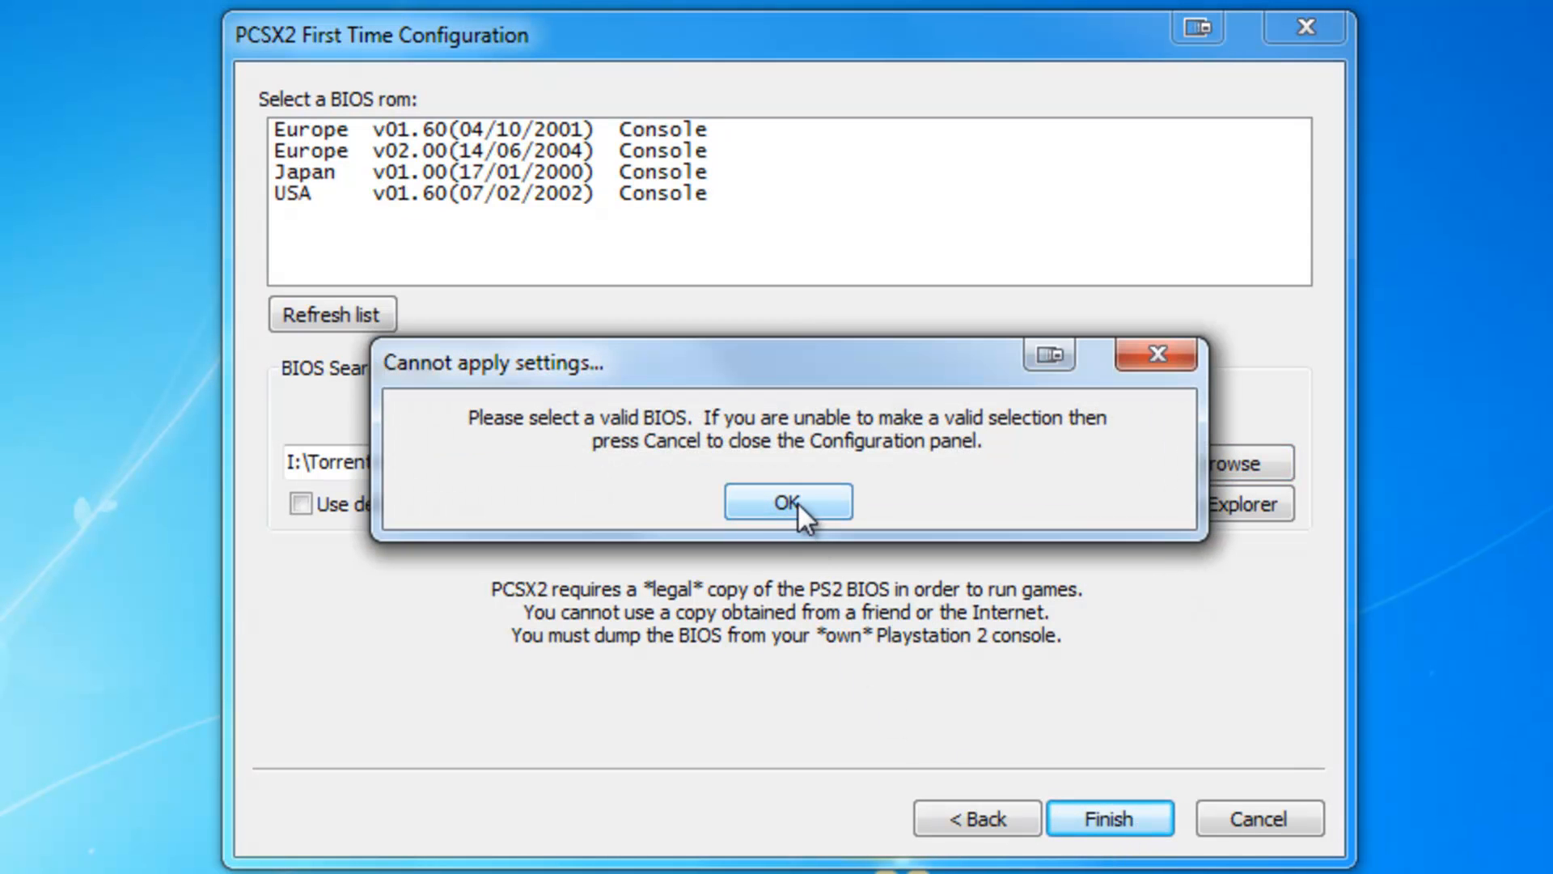
click(794, 502)
click(328, 202)
click(1110, 818)
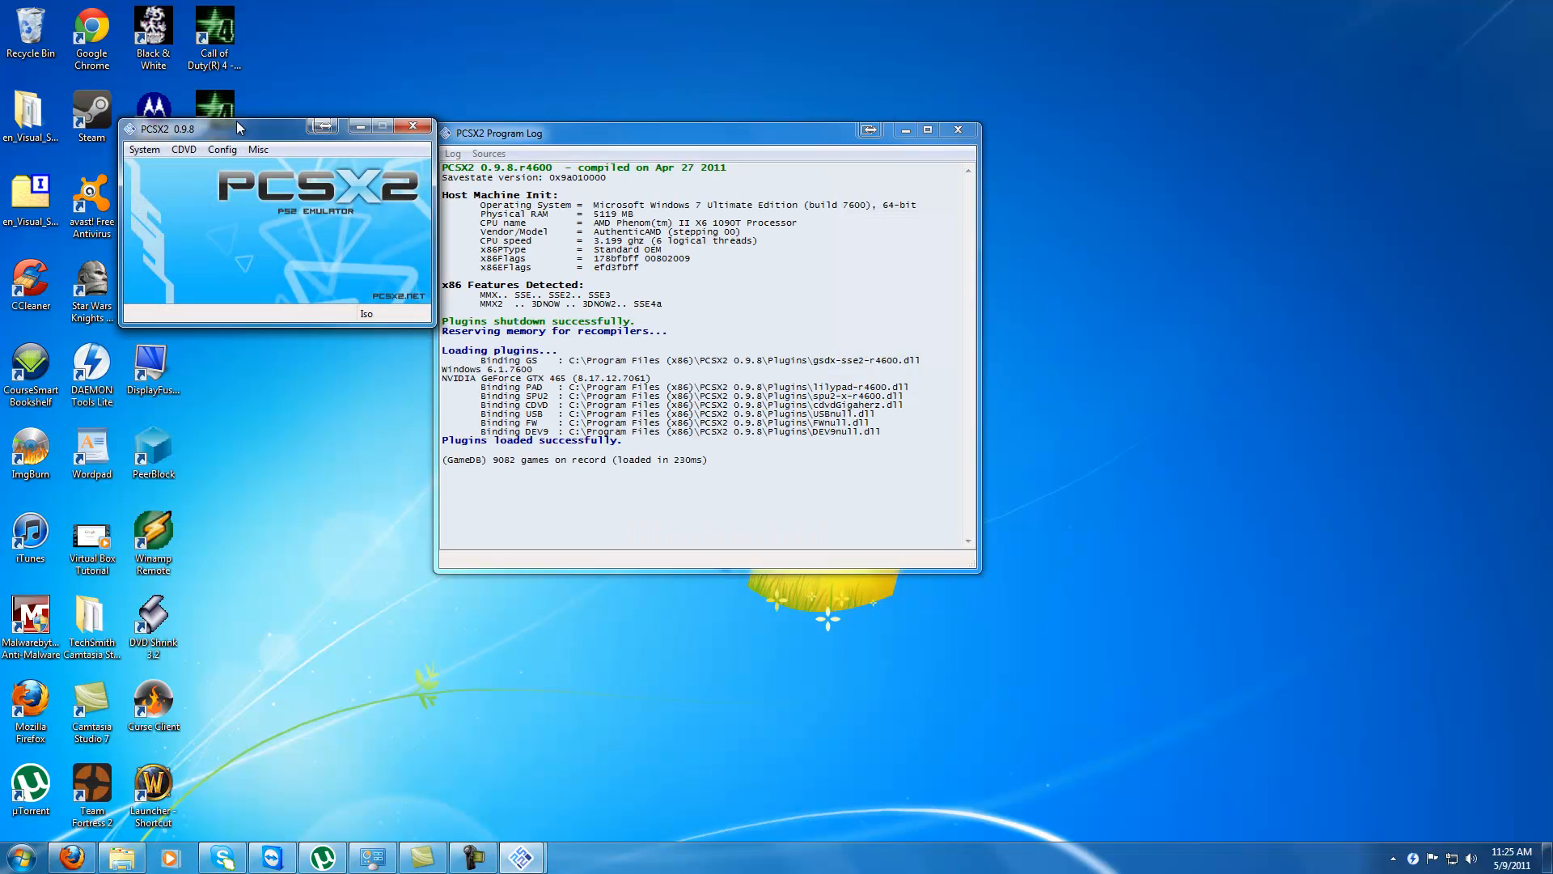
Move the PCSX2 main window, with its attached program log, to a clearer area of the desktop
drag(215, 126, 576, 166)
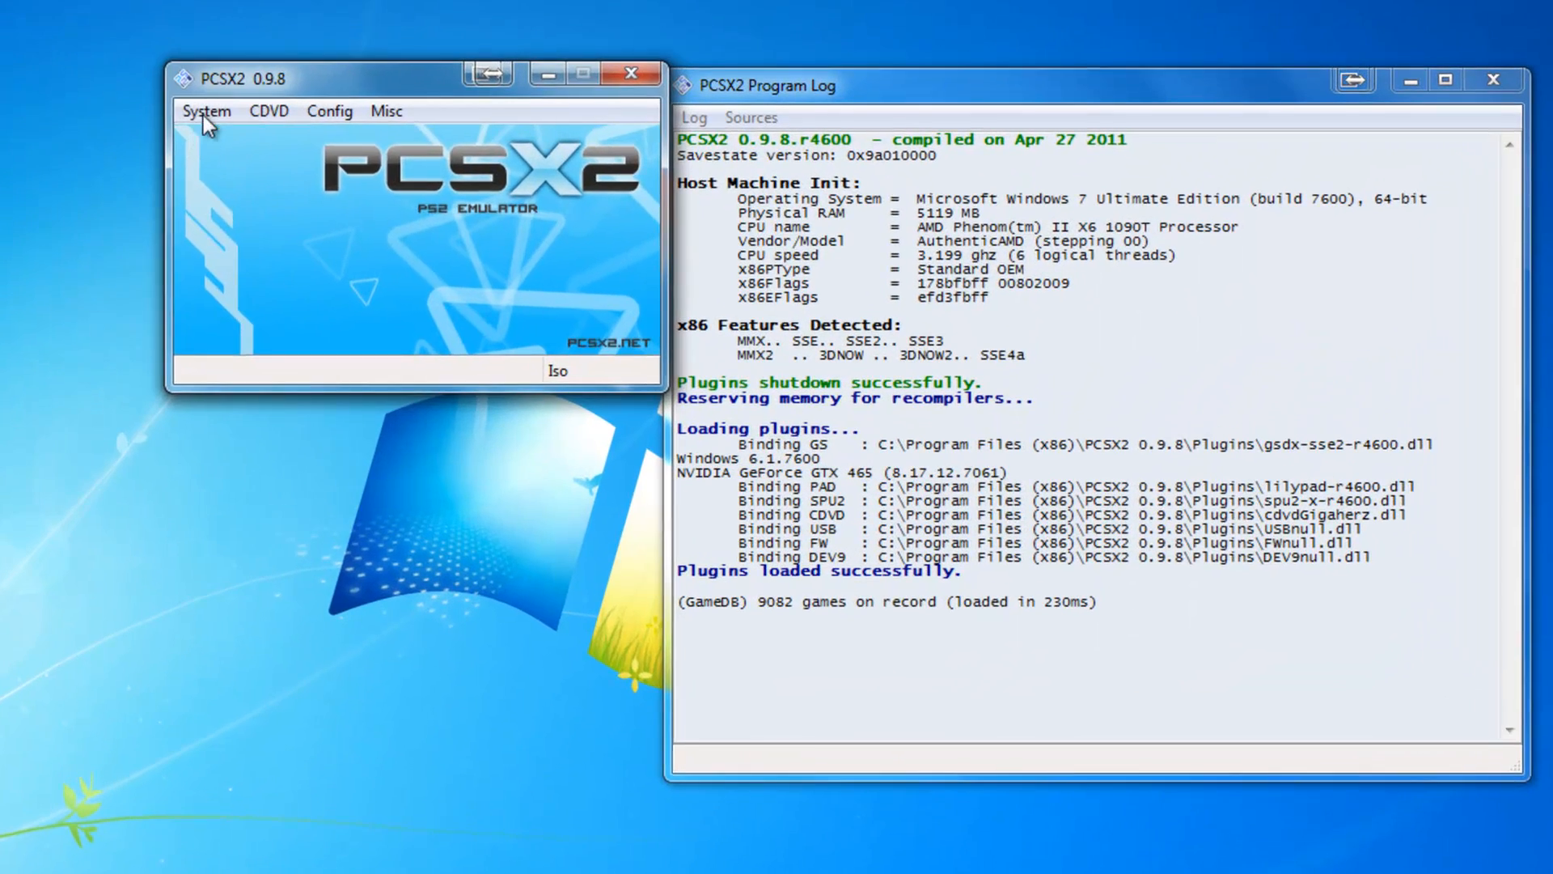
click(337, 169)
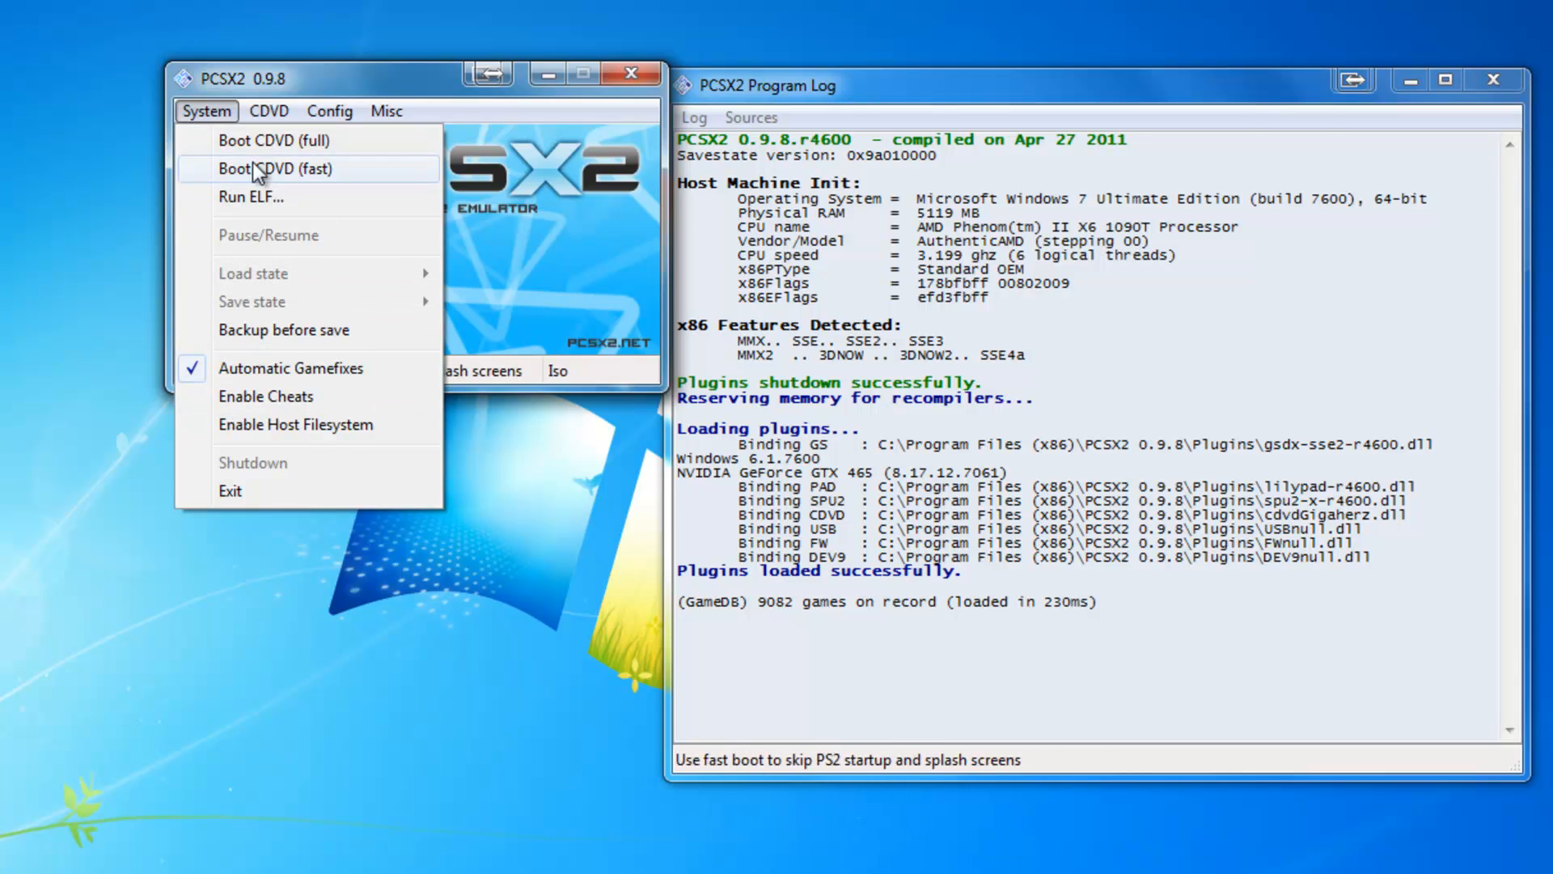
mouse_move(261, 115)
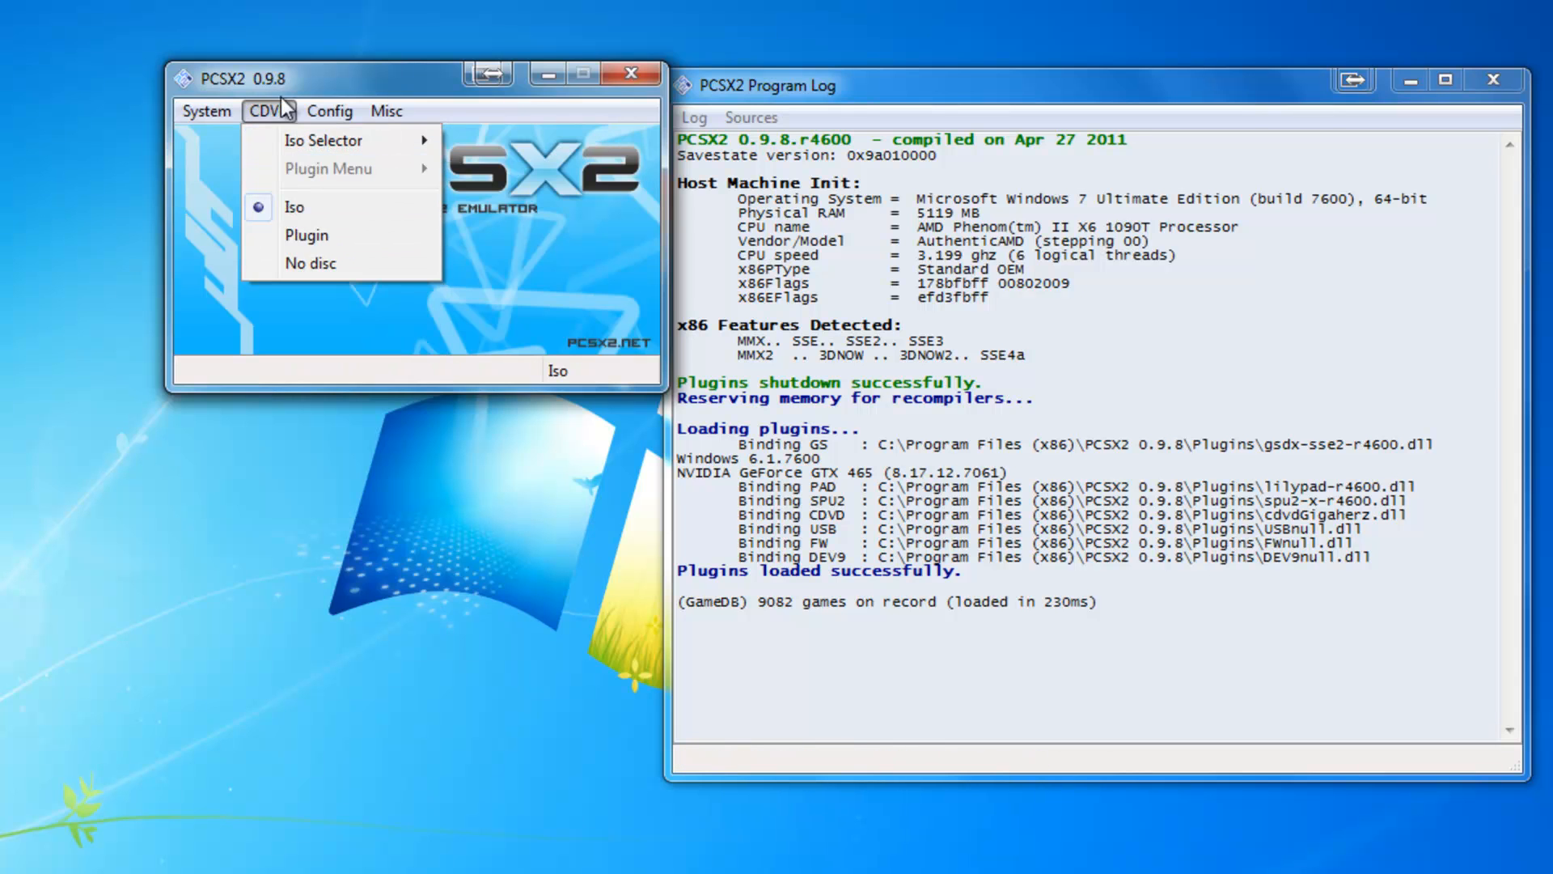
click(278, 72)
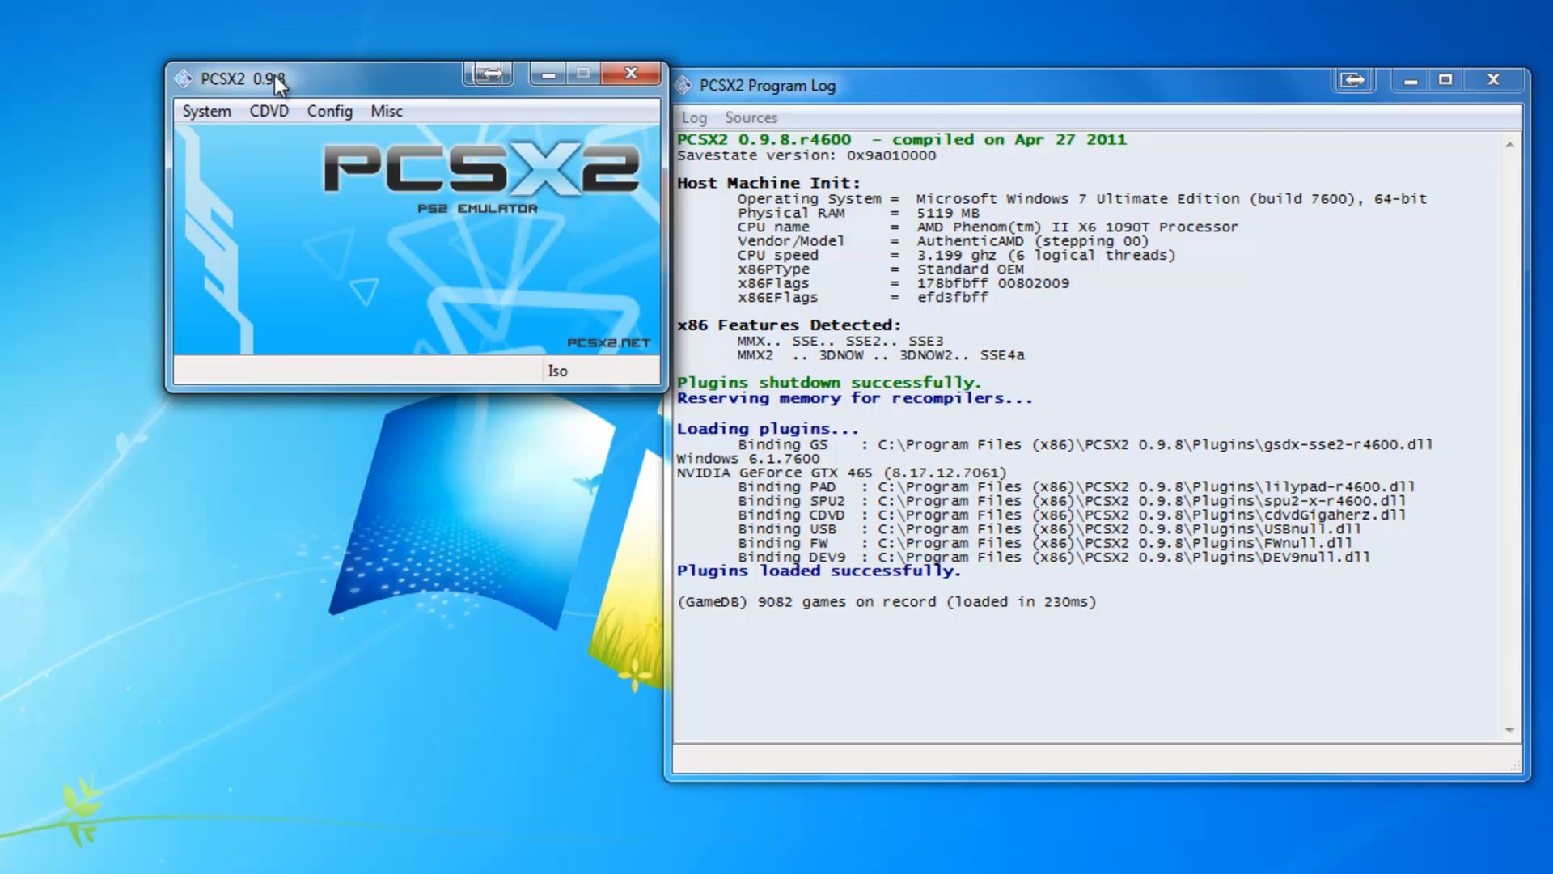
Select bc-ffxint.iso from My Media\Games\PS2\Final Fantasy X on the Storage (I:) drive as the CDVD source ISO
click(272, 115)
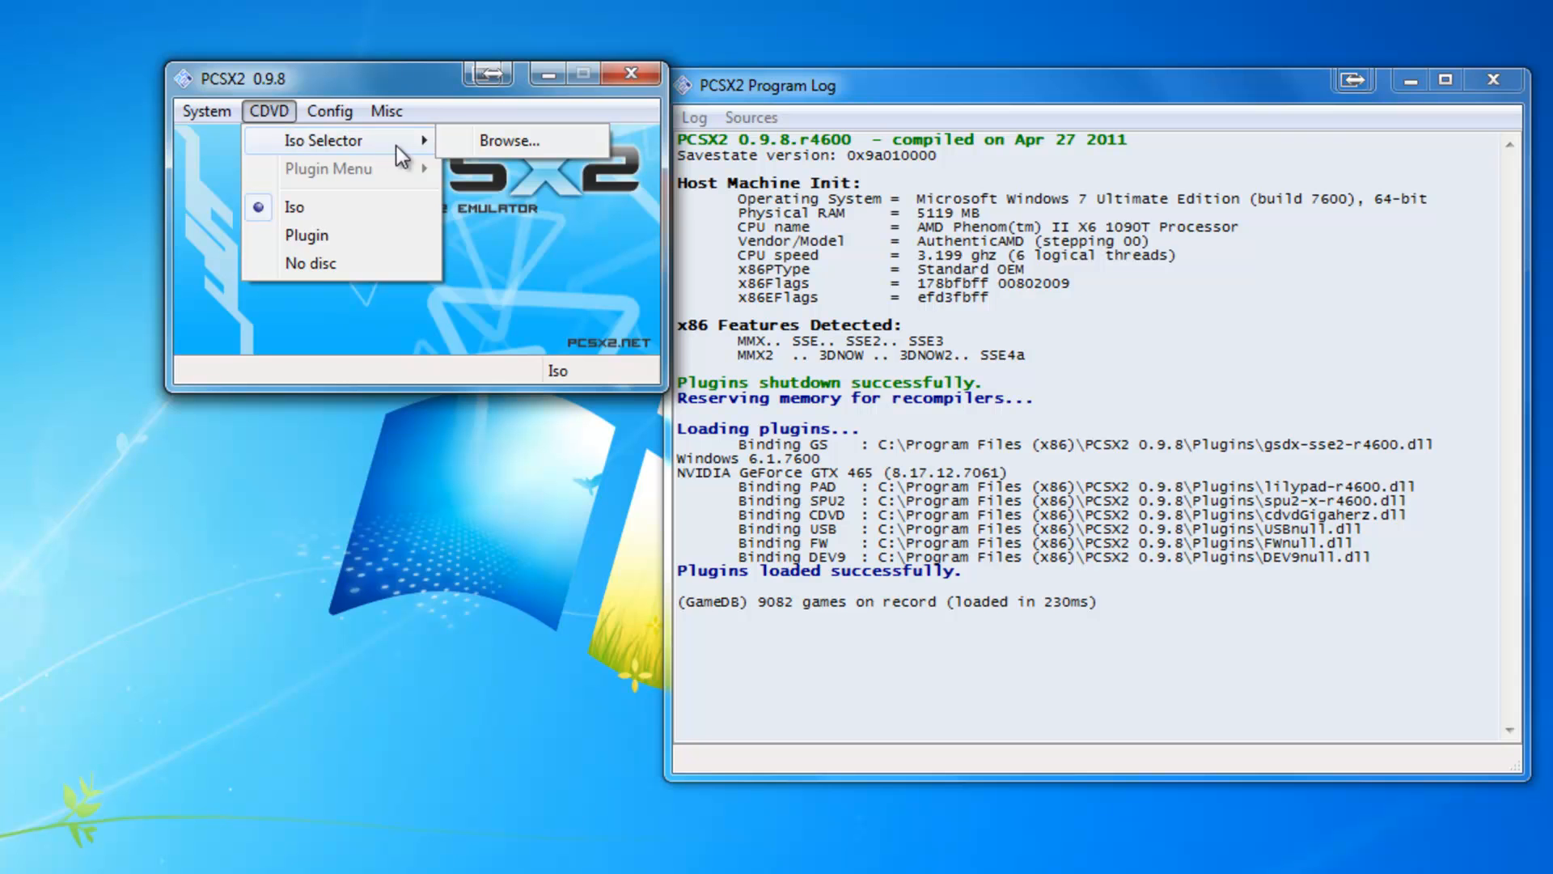
click(504, 143)
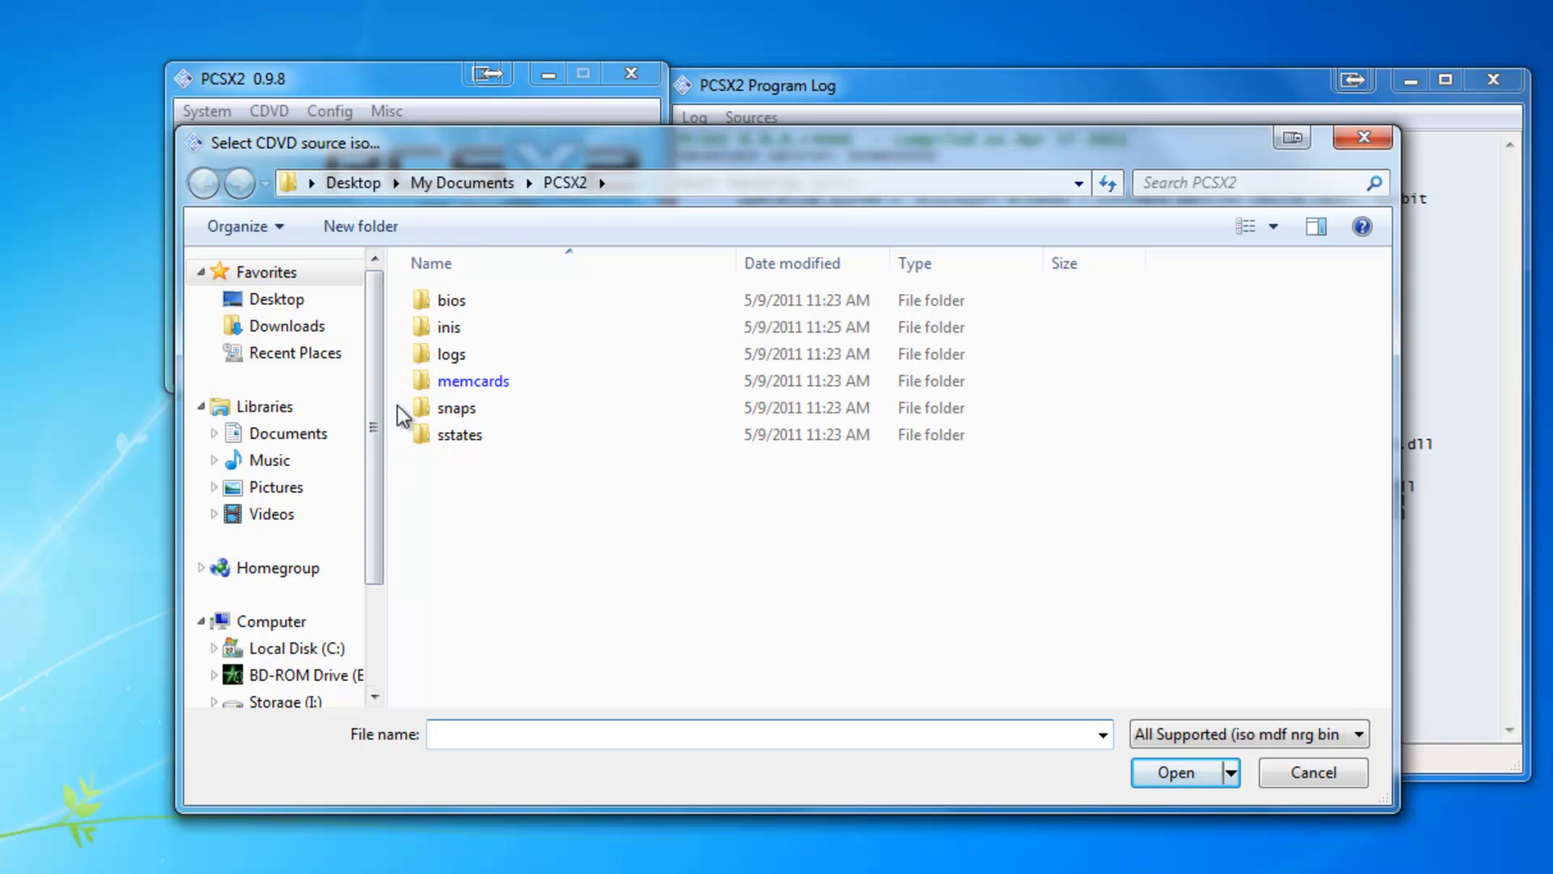
click(279, 622)
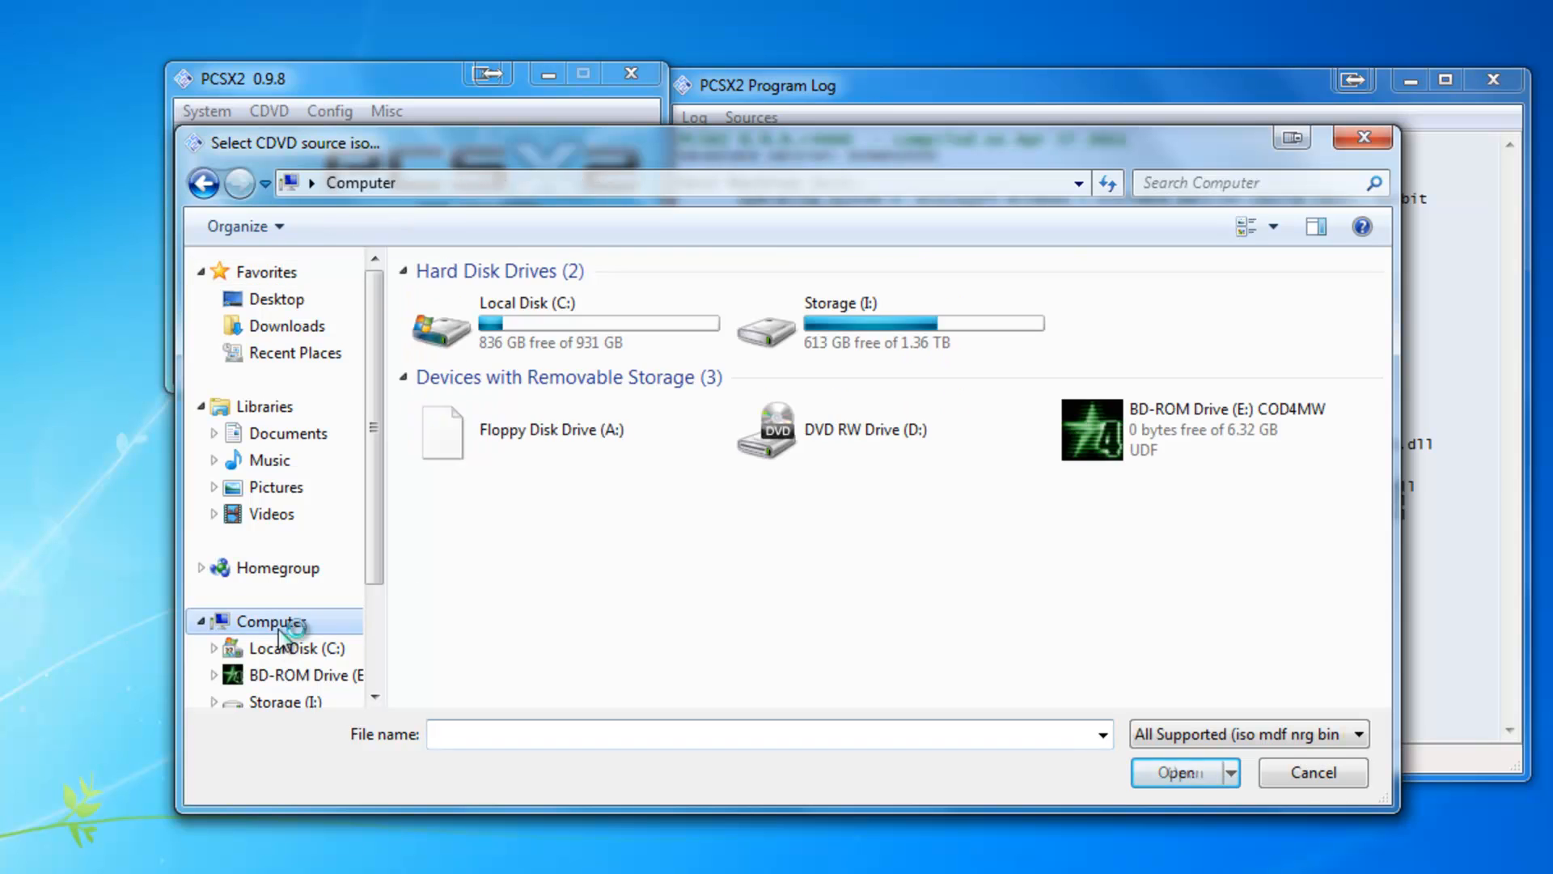
double_click(808, 324)
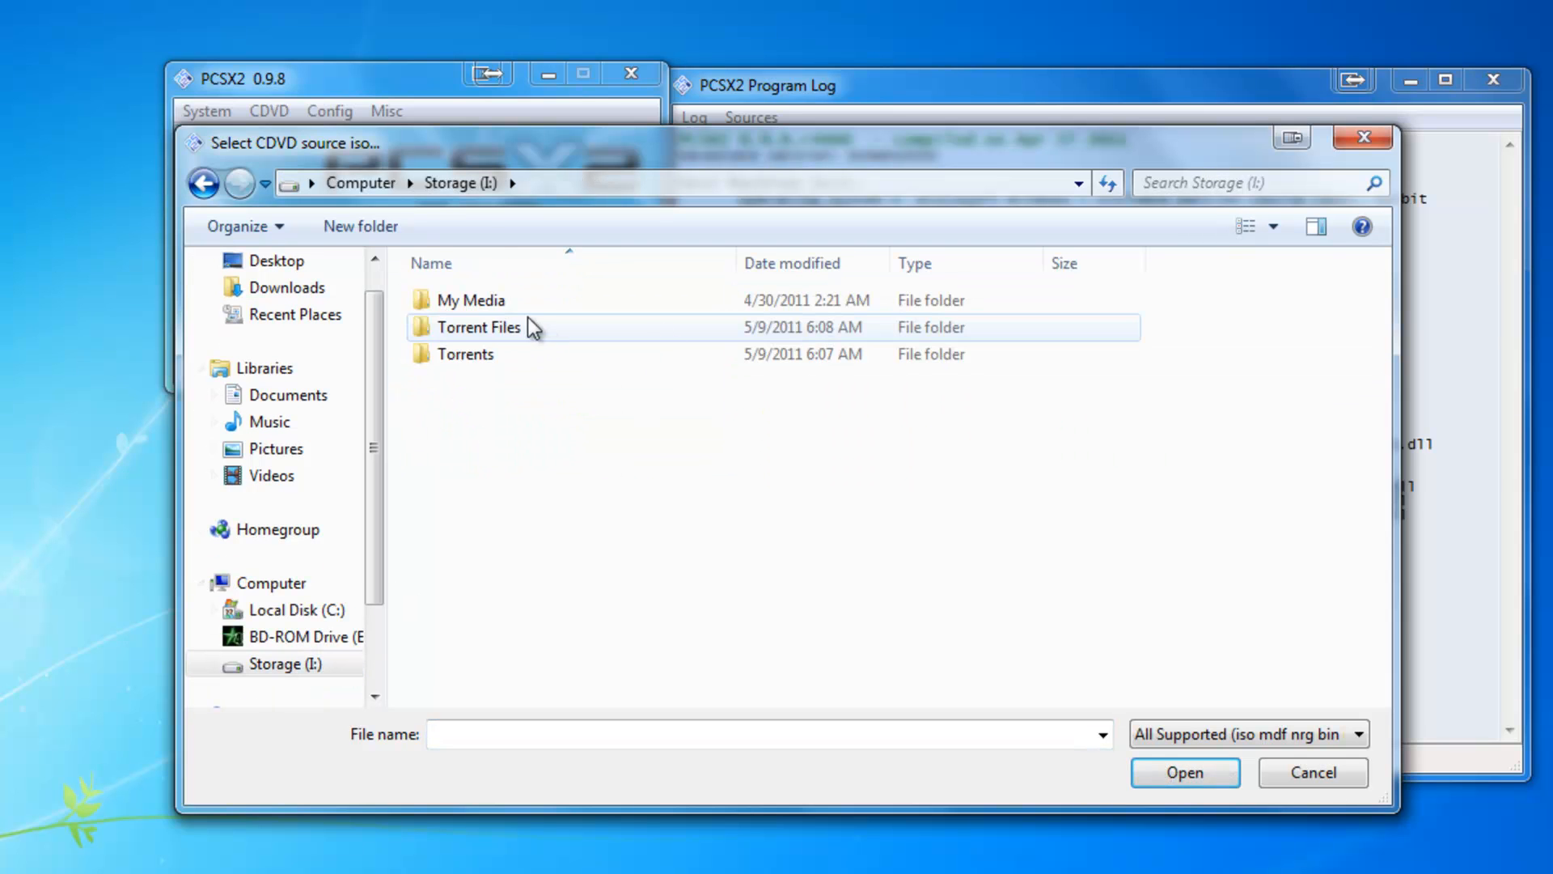
double_click(487, 302)
click(463, 485)
double_click(453, 435)
click(447, 384)
double_click(448, 384)
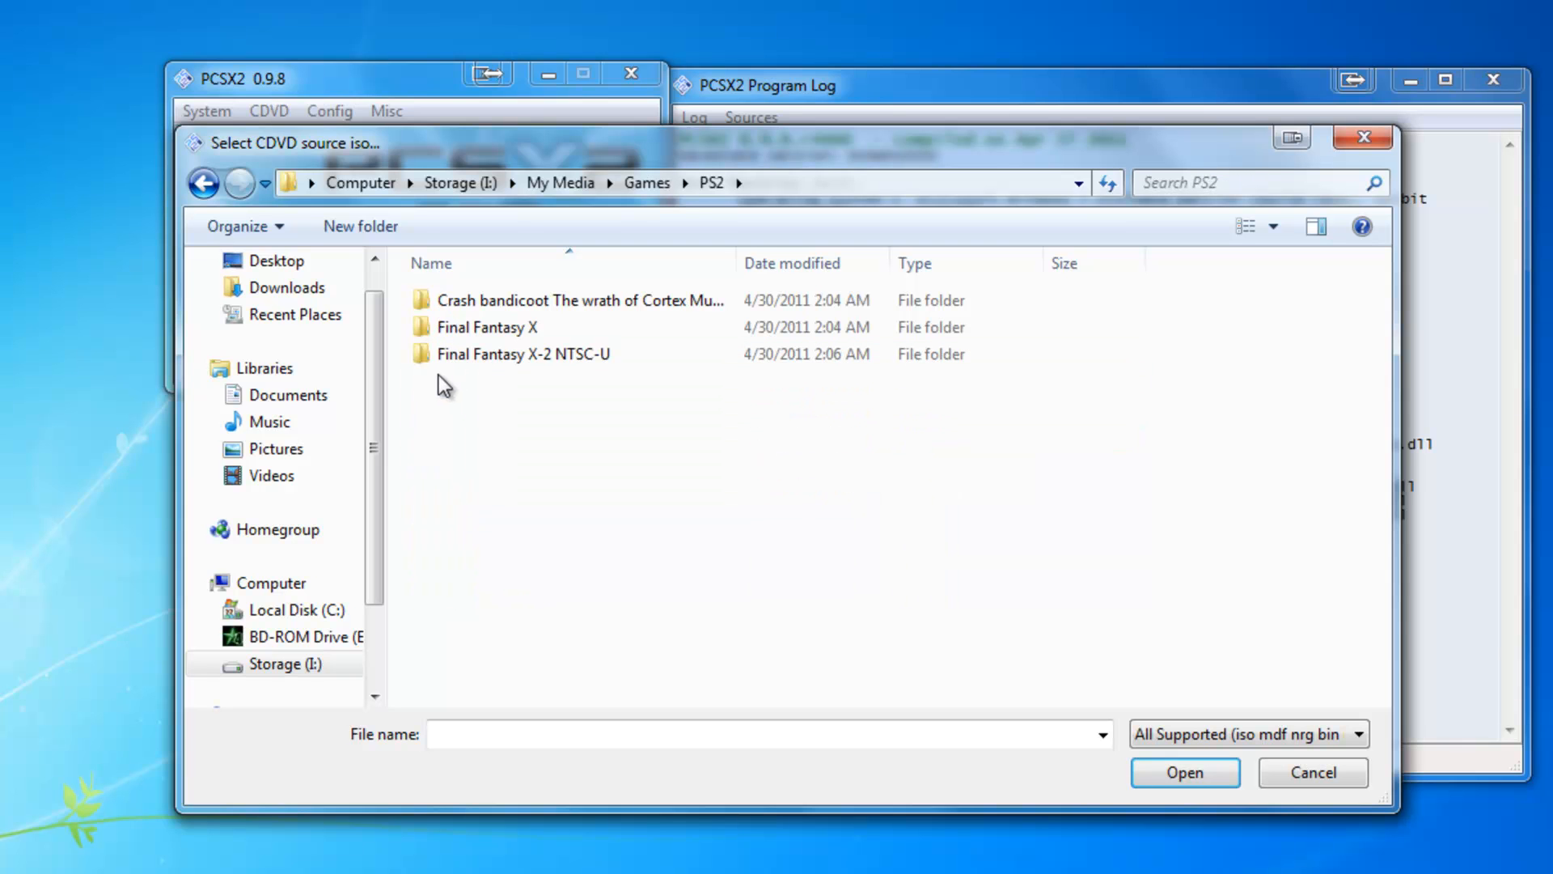
double_click(489, 333)
double_click(464, 306)
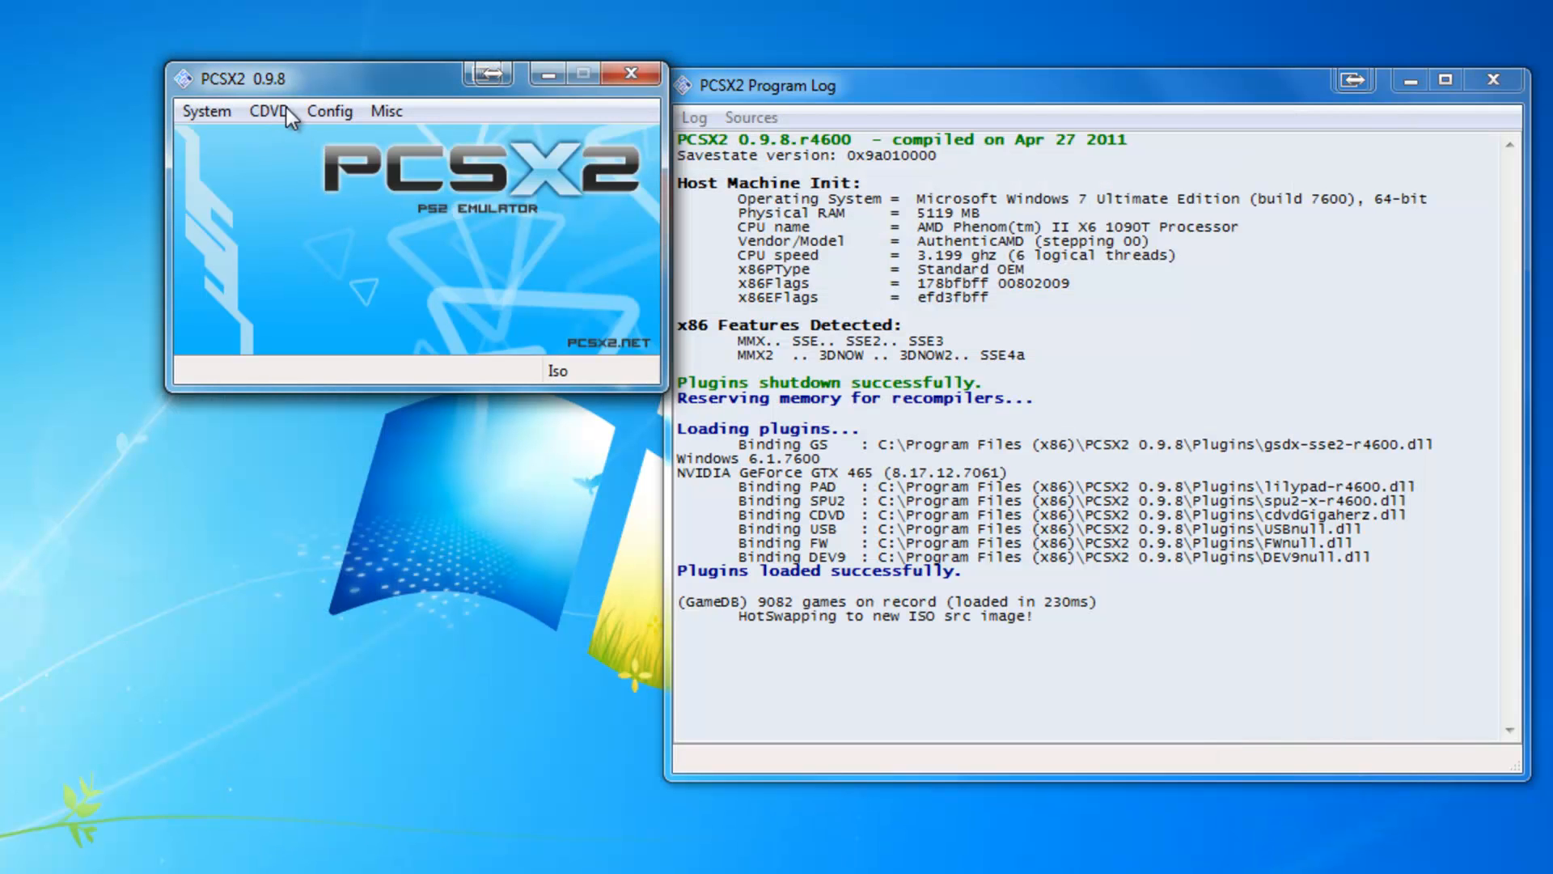
Change the BIOS rom to Japan v01.00(17/01/2000) Console and apply the component settings
click(324, 110)
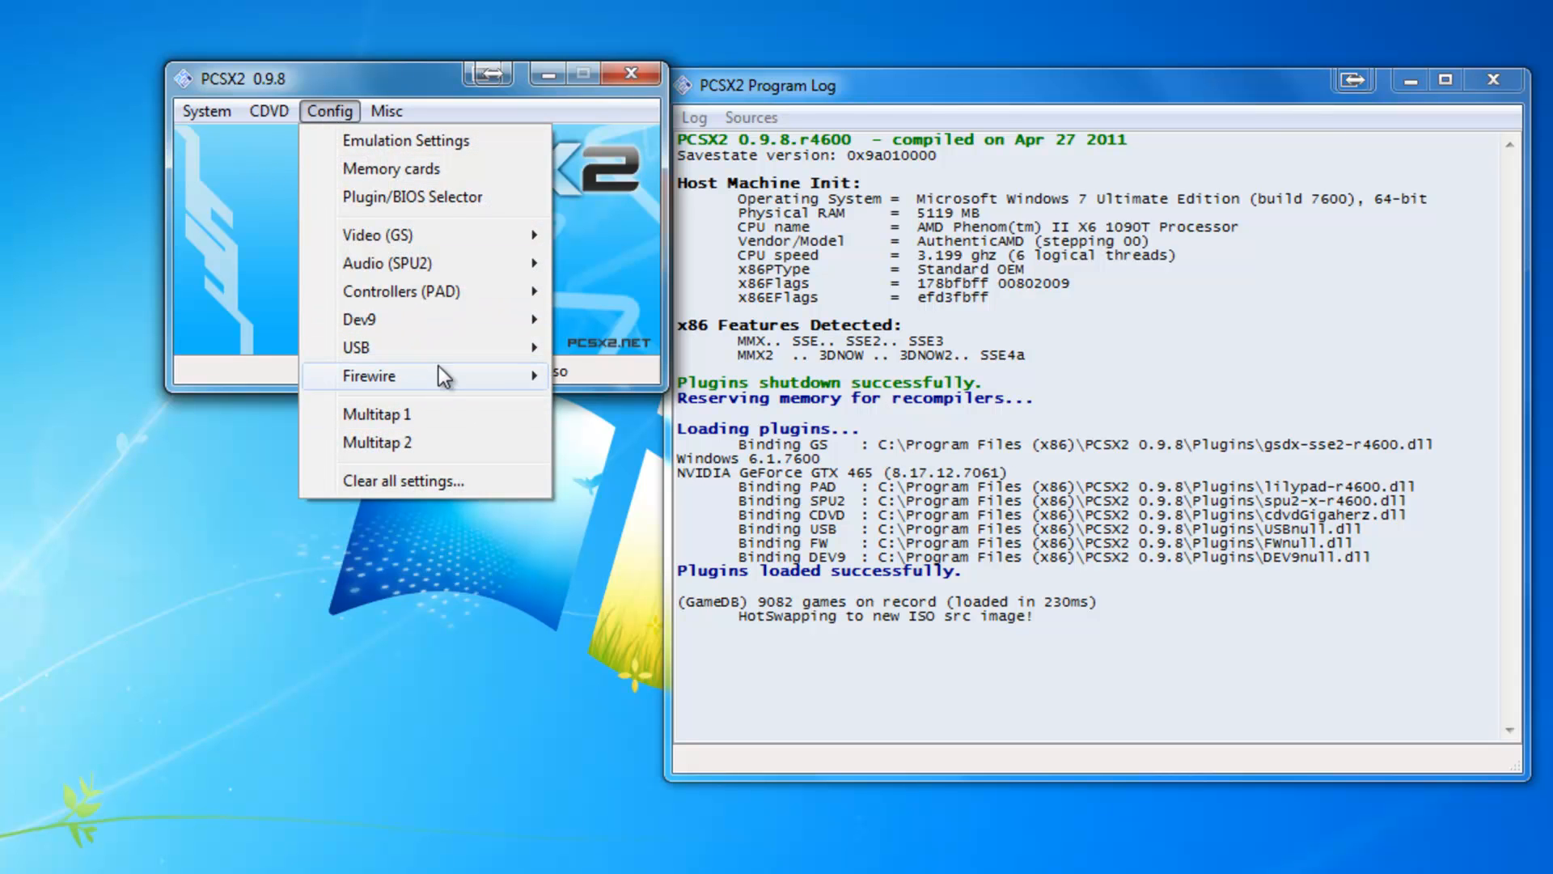
click(413, 198)
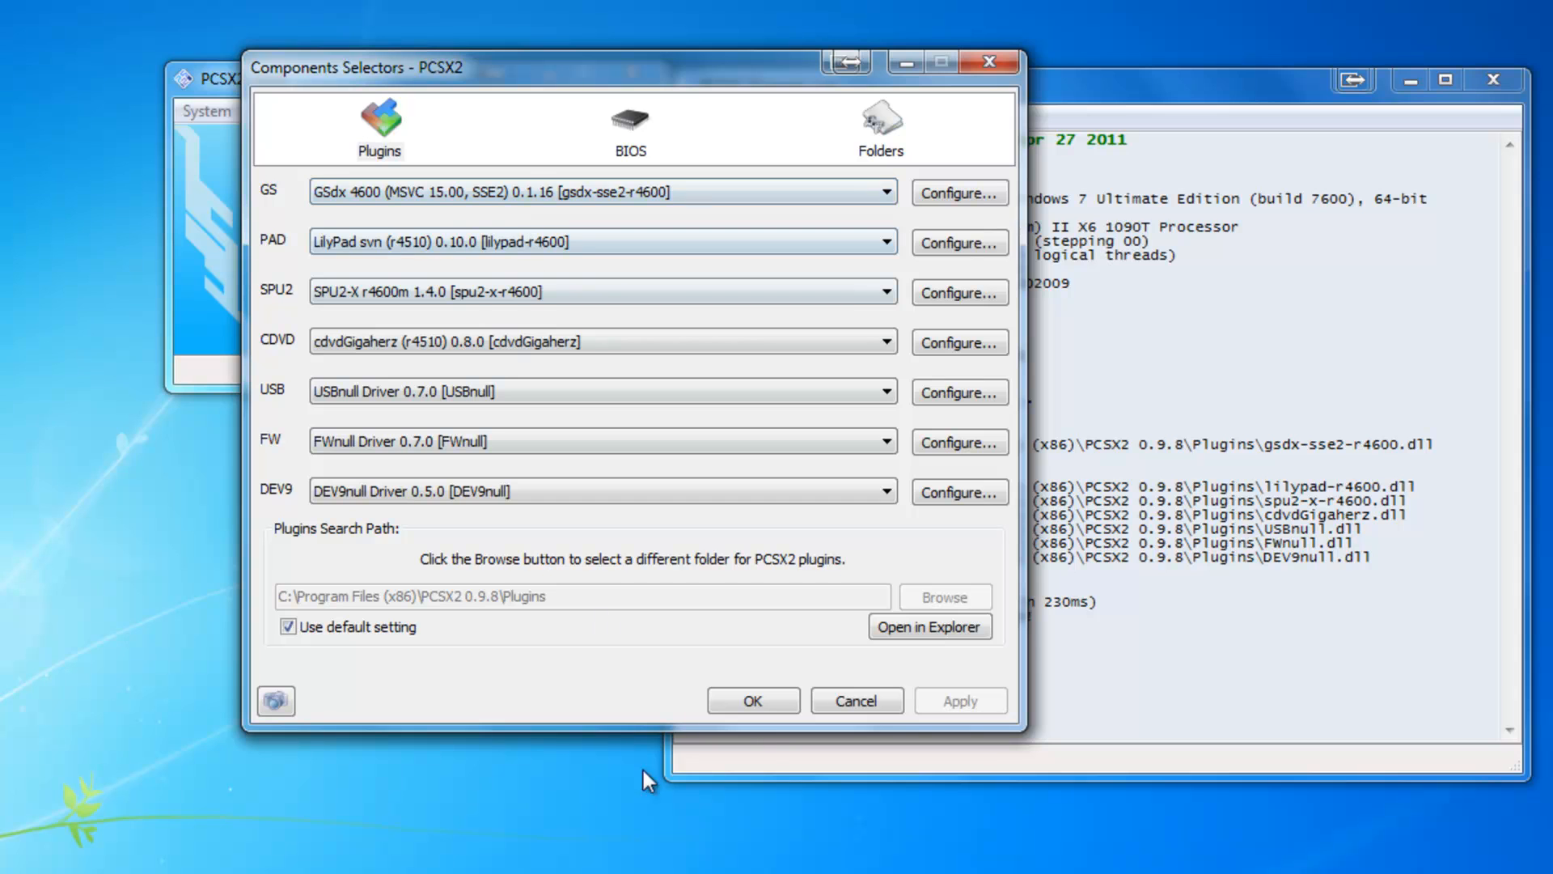
click(631, 129)
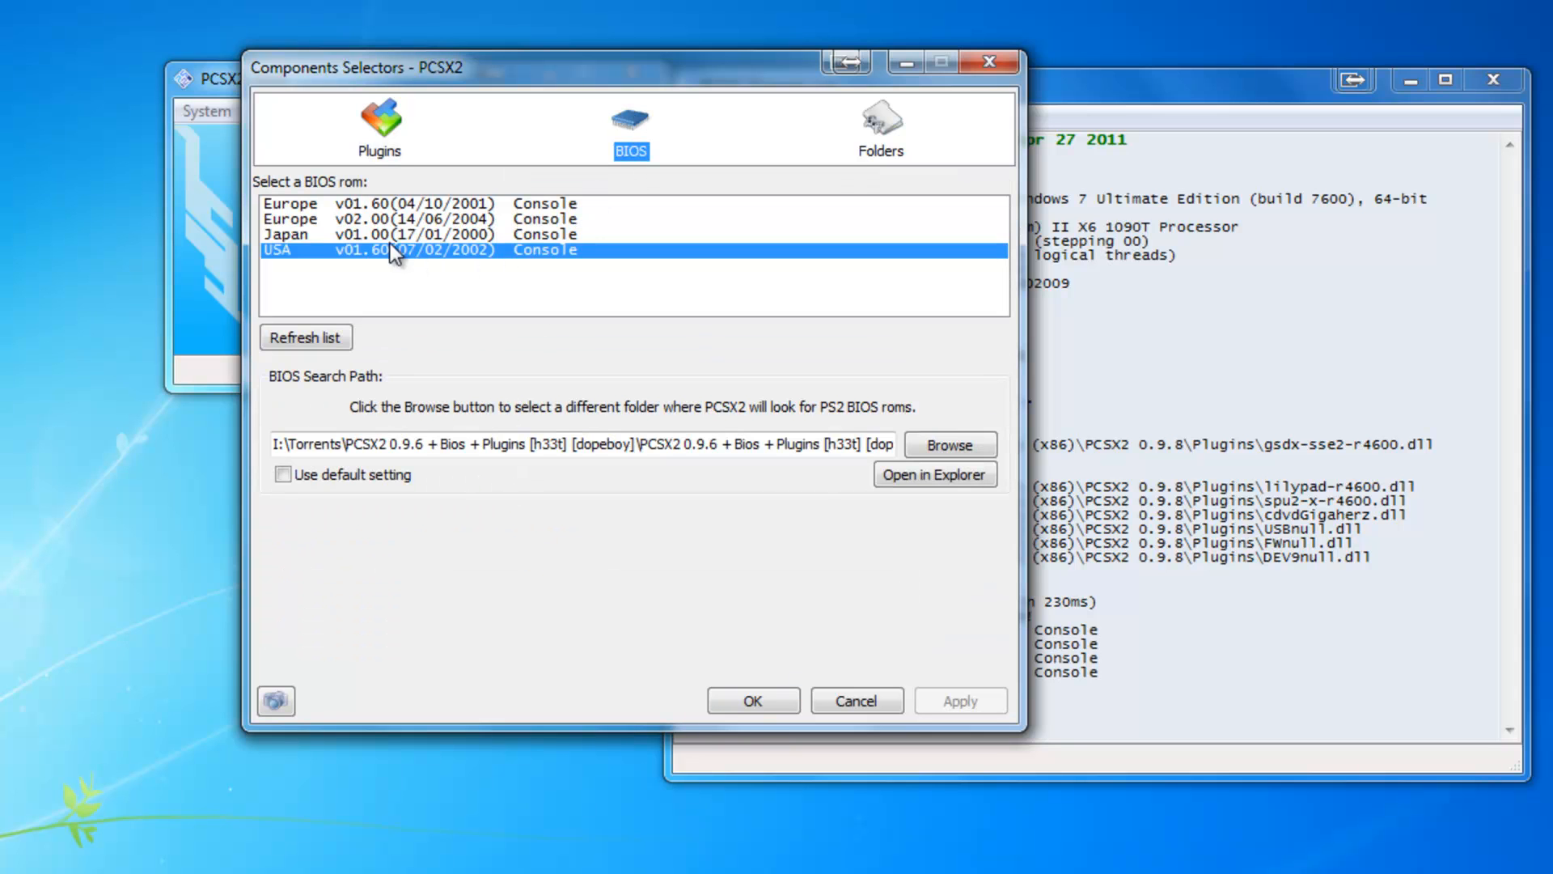
click(325, 234)
click(963, 696)
click(789, 701)
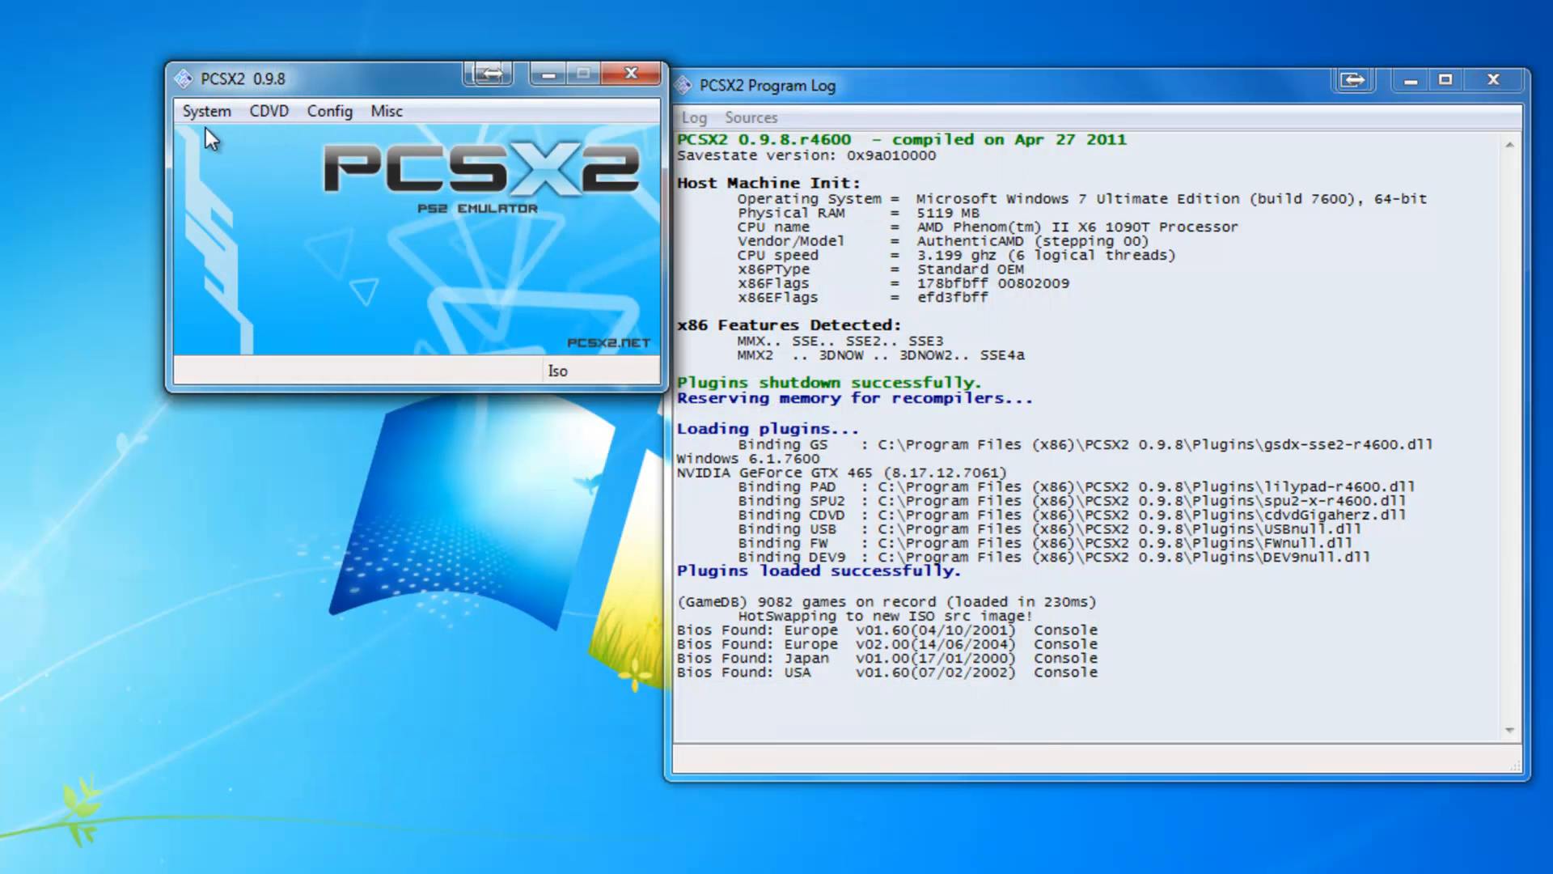
Boot the selected game ISO with the full CDVD boot and close the running game window
click(209, 113)
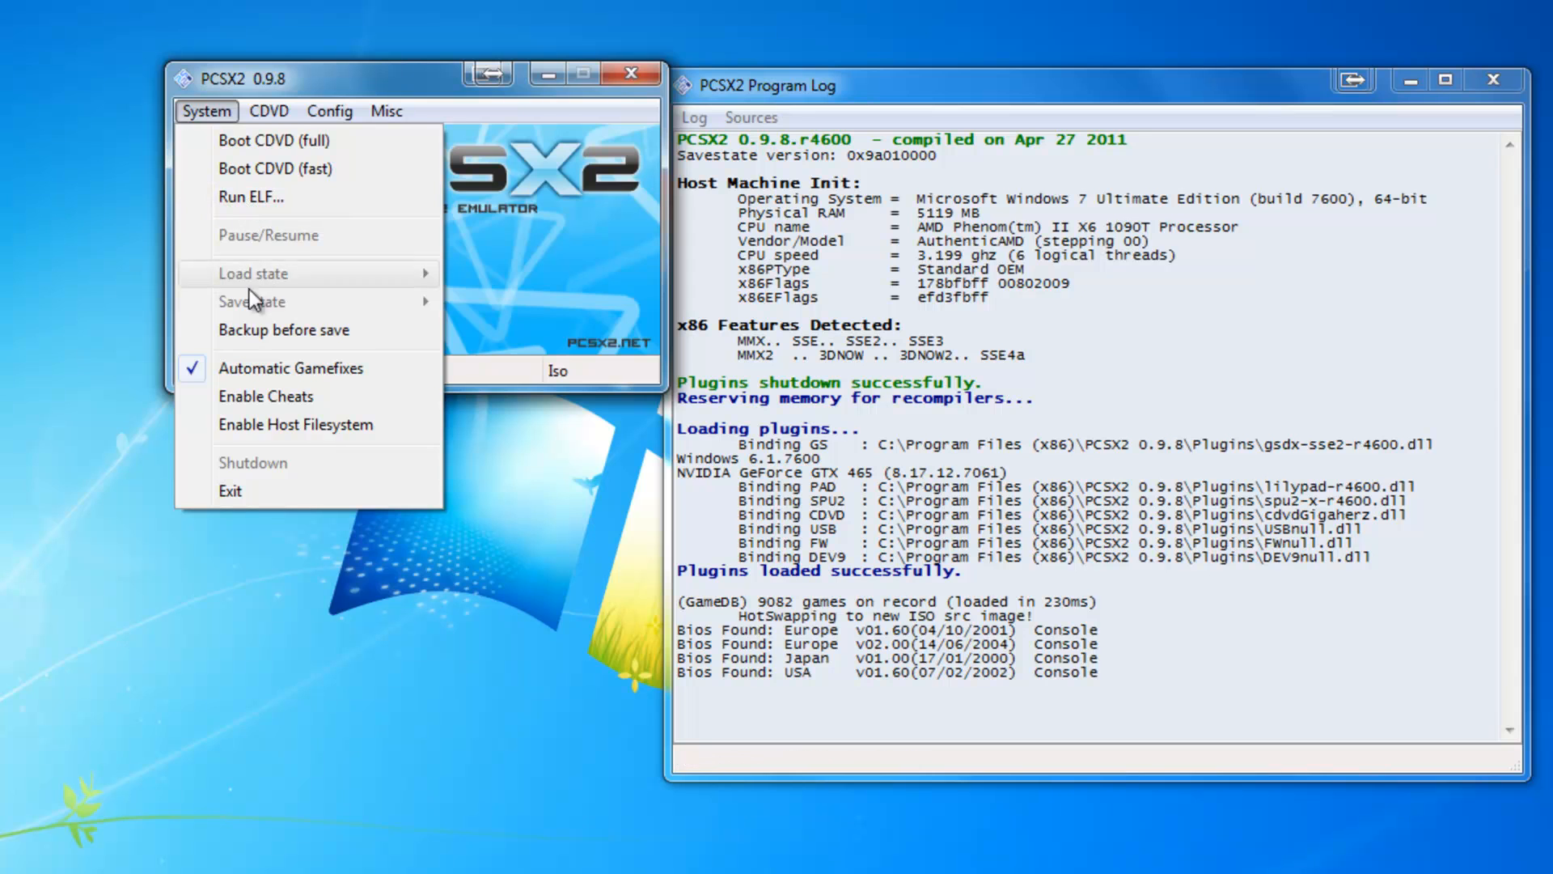
mouse_move(263, 111)
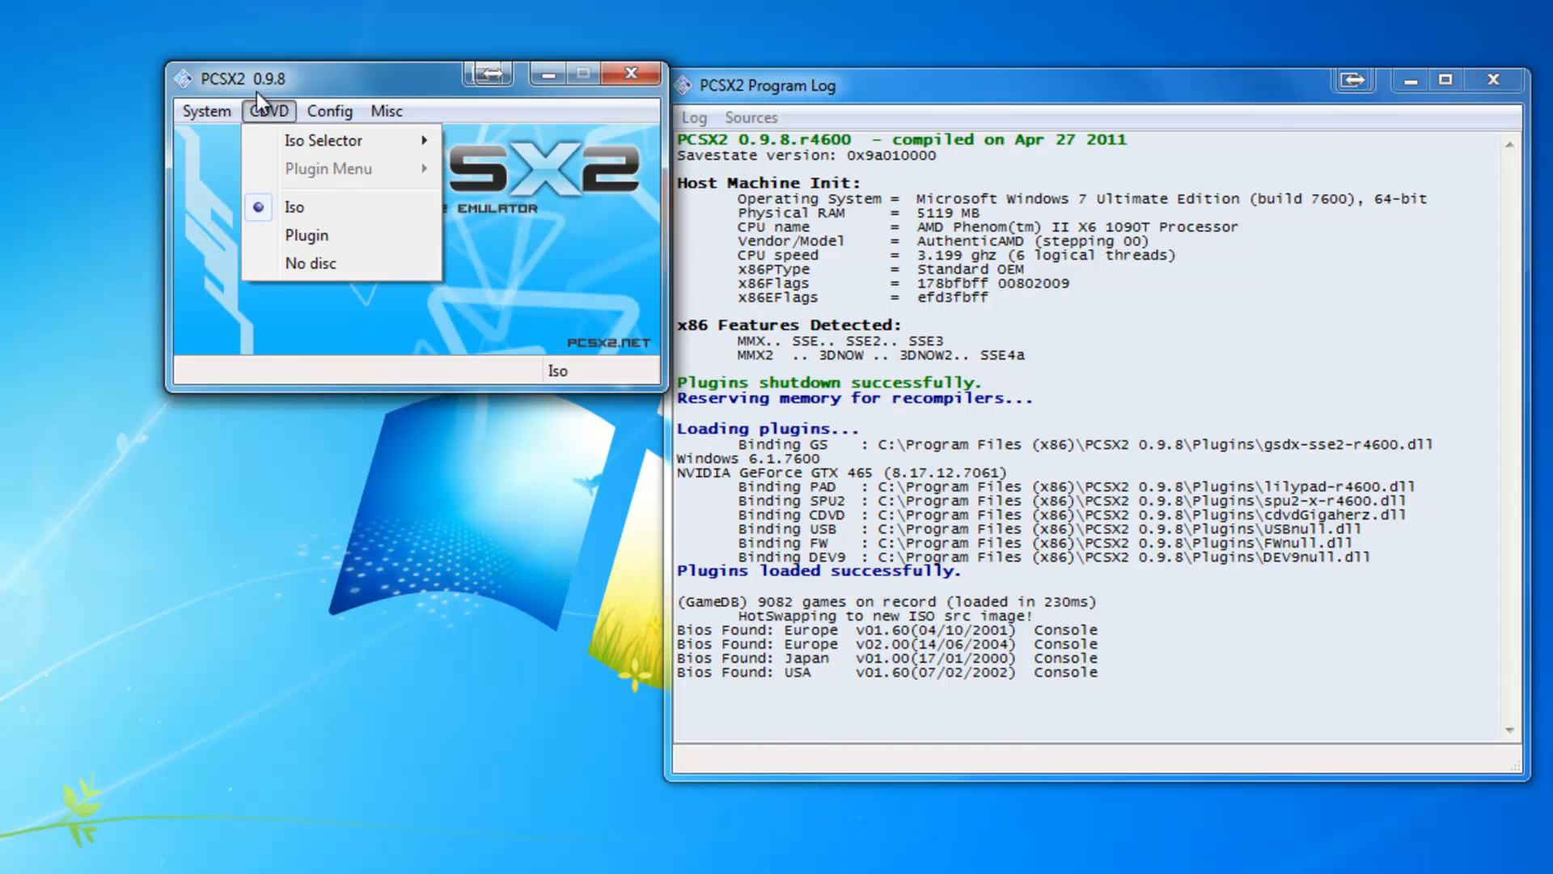
mouse_move(209, 113)
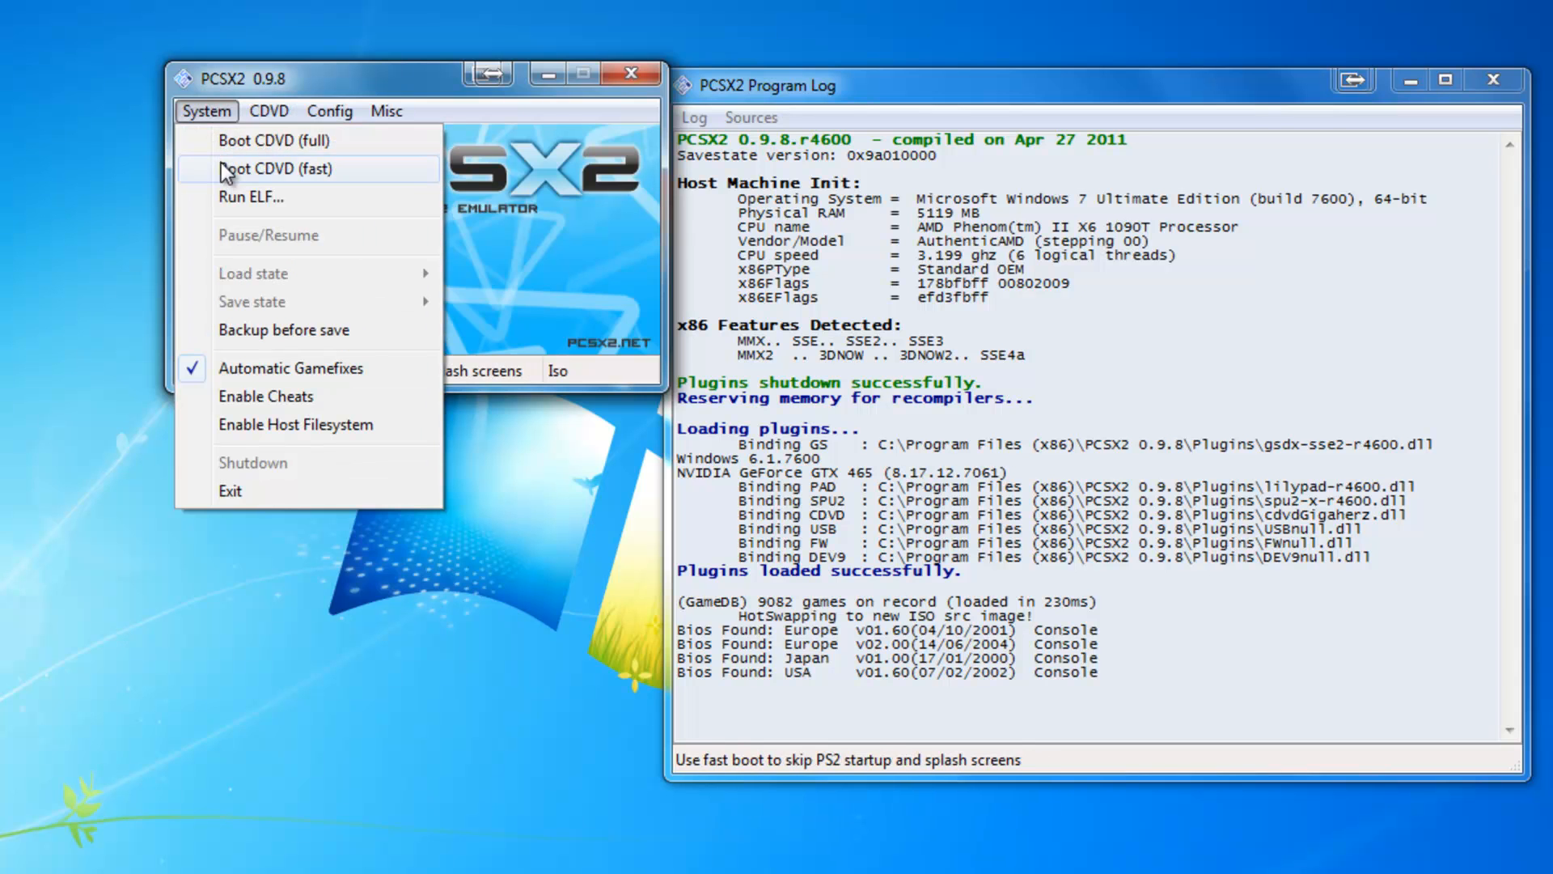
click(227, 144)
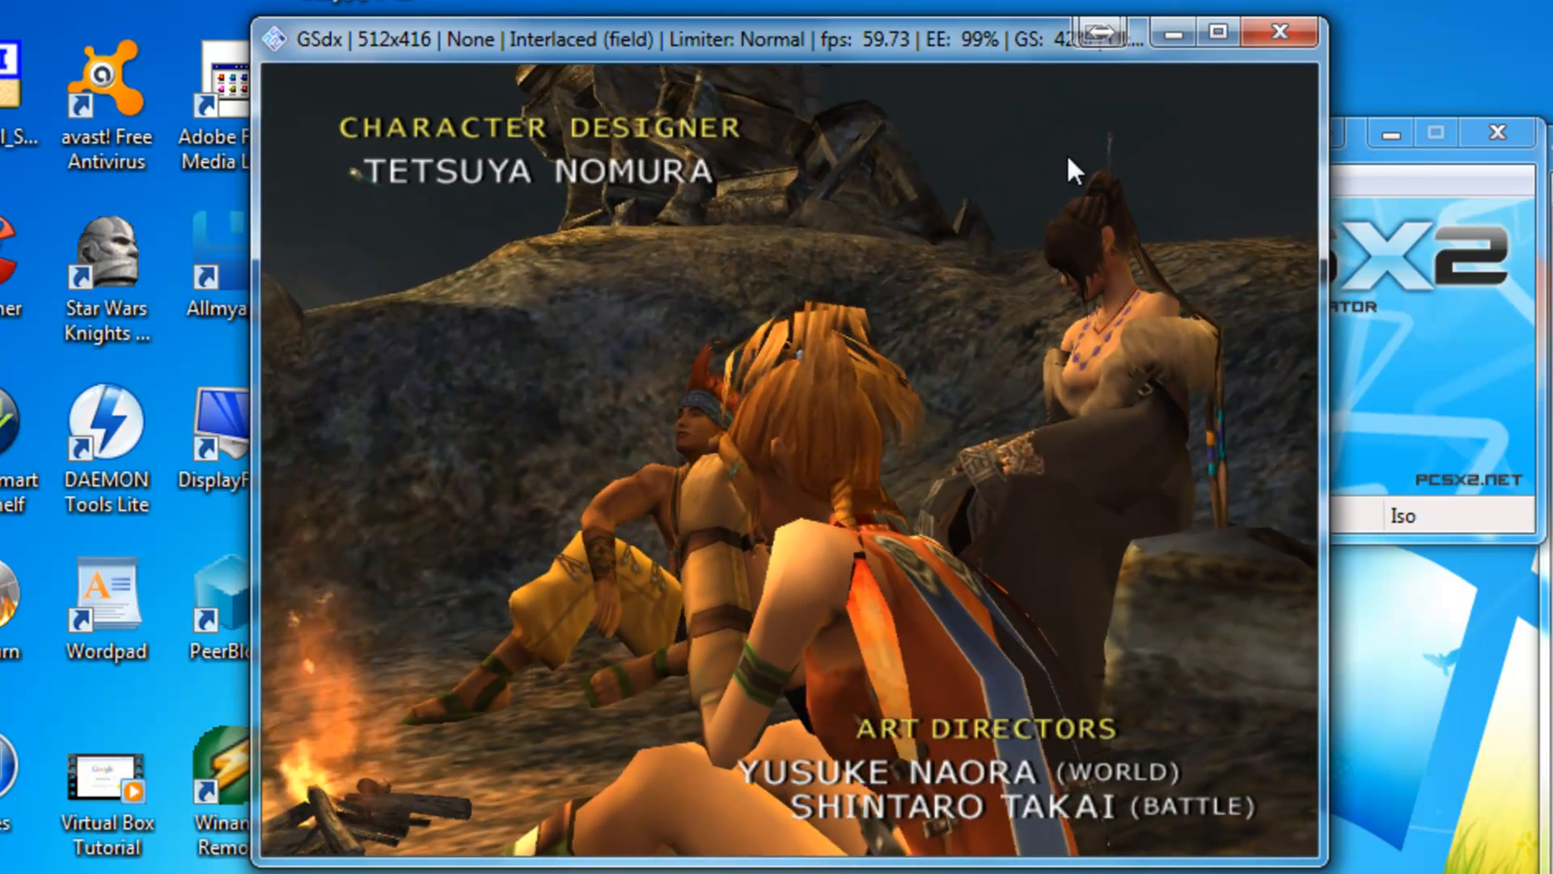
click(1295, 30)
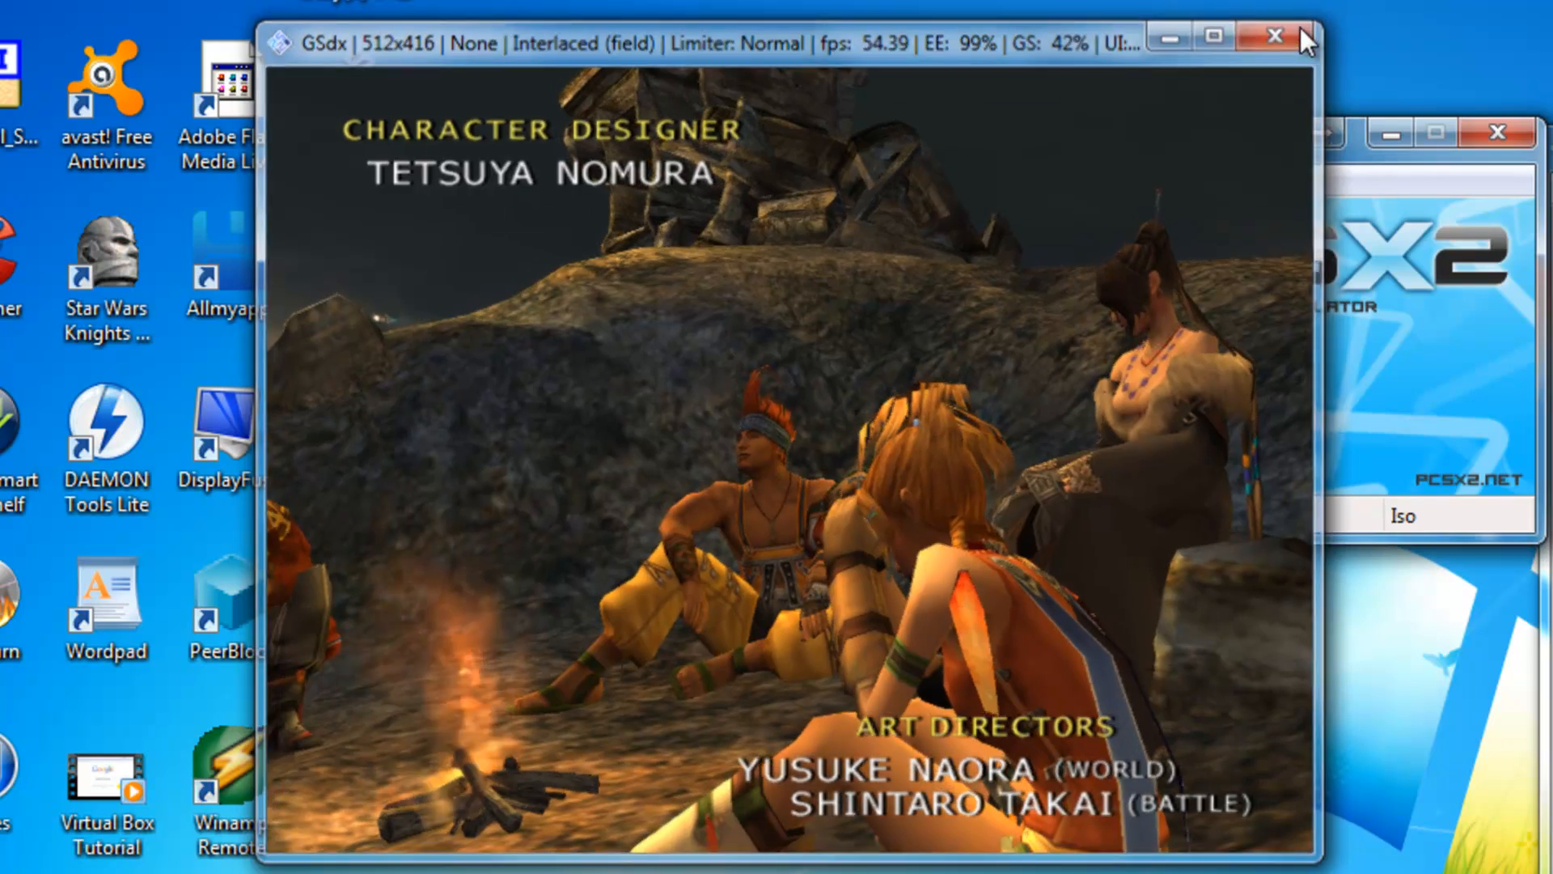
drag(1225, 137, 1356, 145)
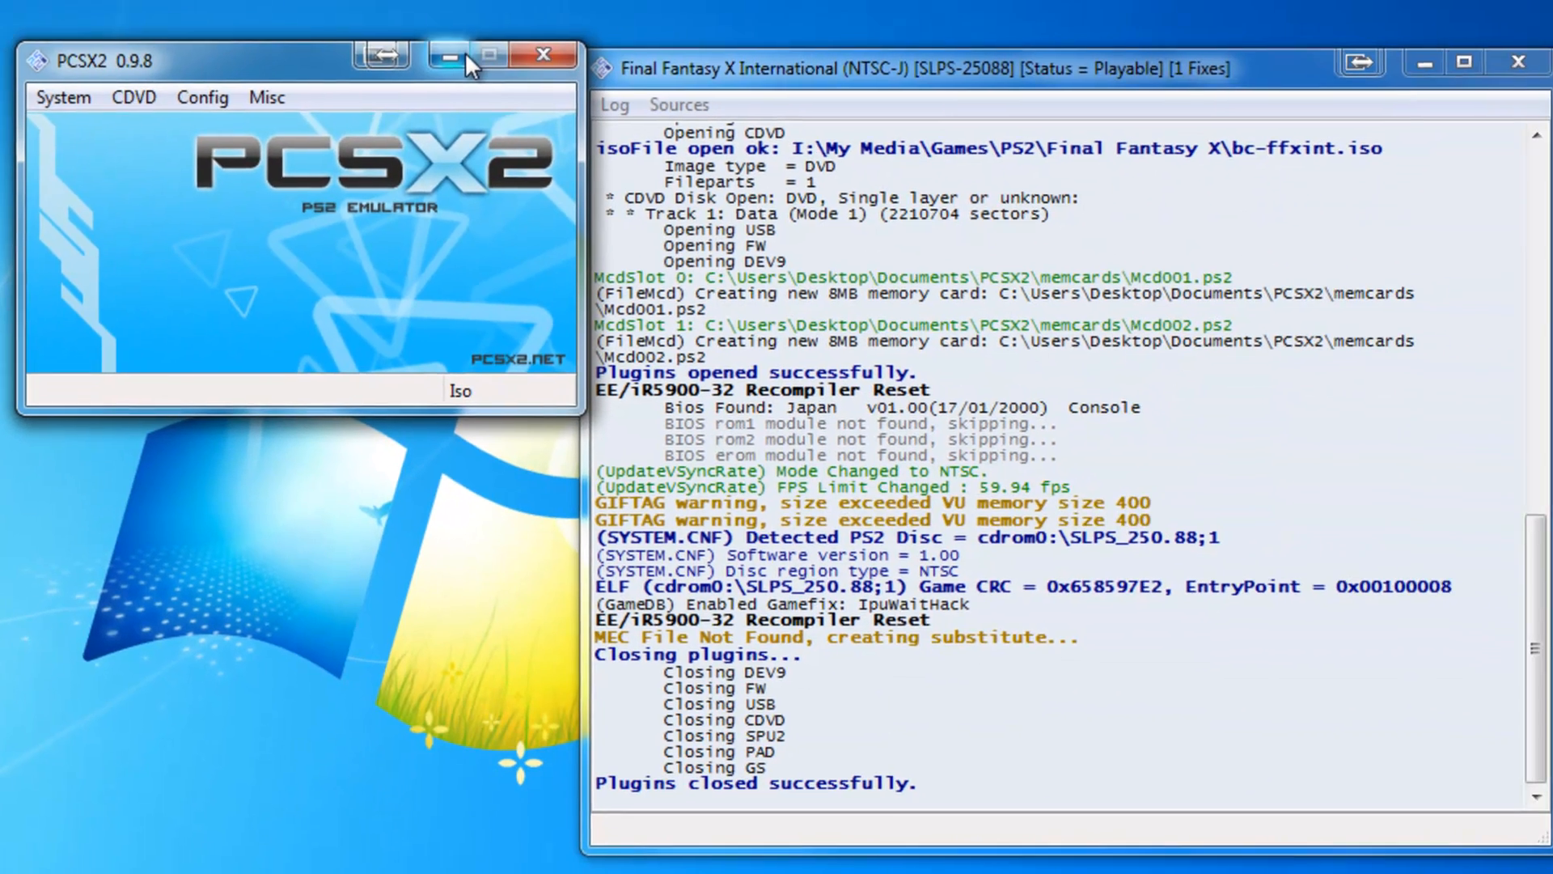
Set the GSdx video plugin's renderer to Direct3D11 (Hardware) and its interlacing to Weave tff (saw-tooth)
click(187, 94)
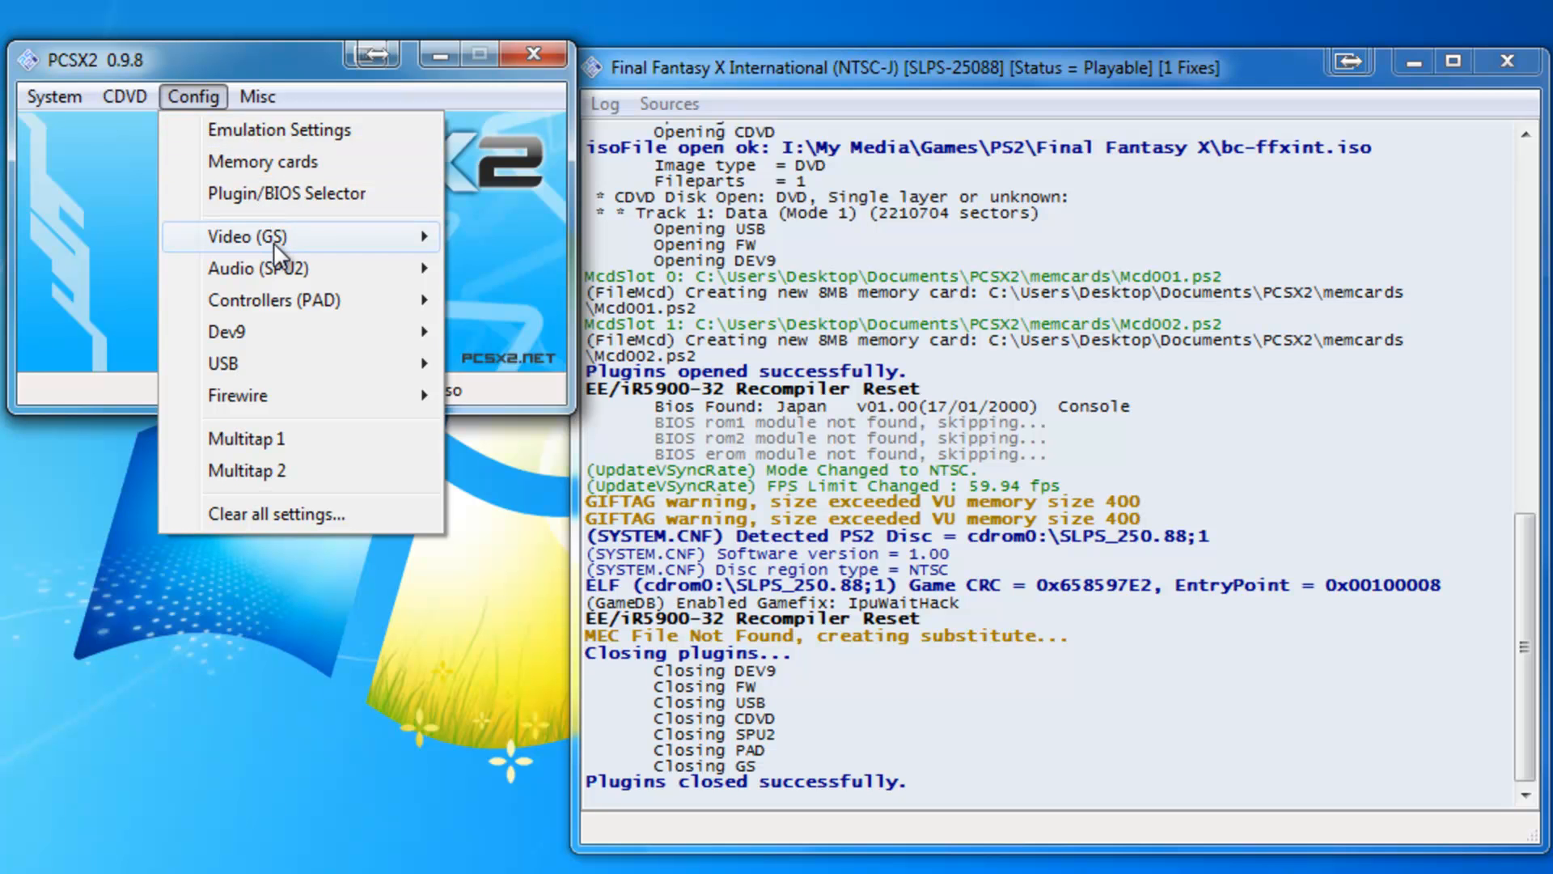
mouse_move(270, 243)
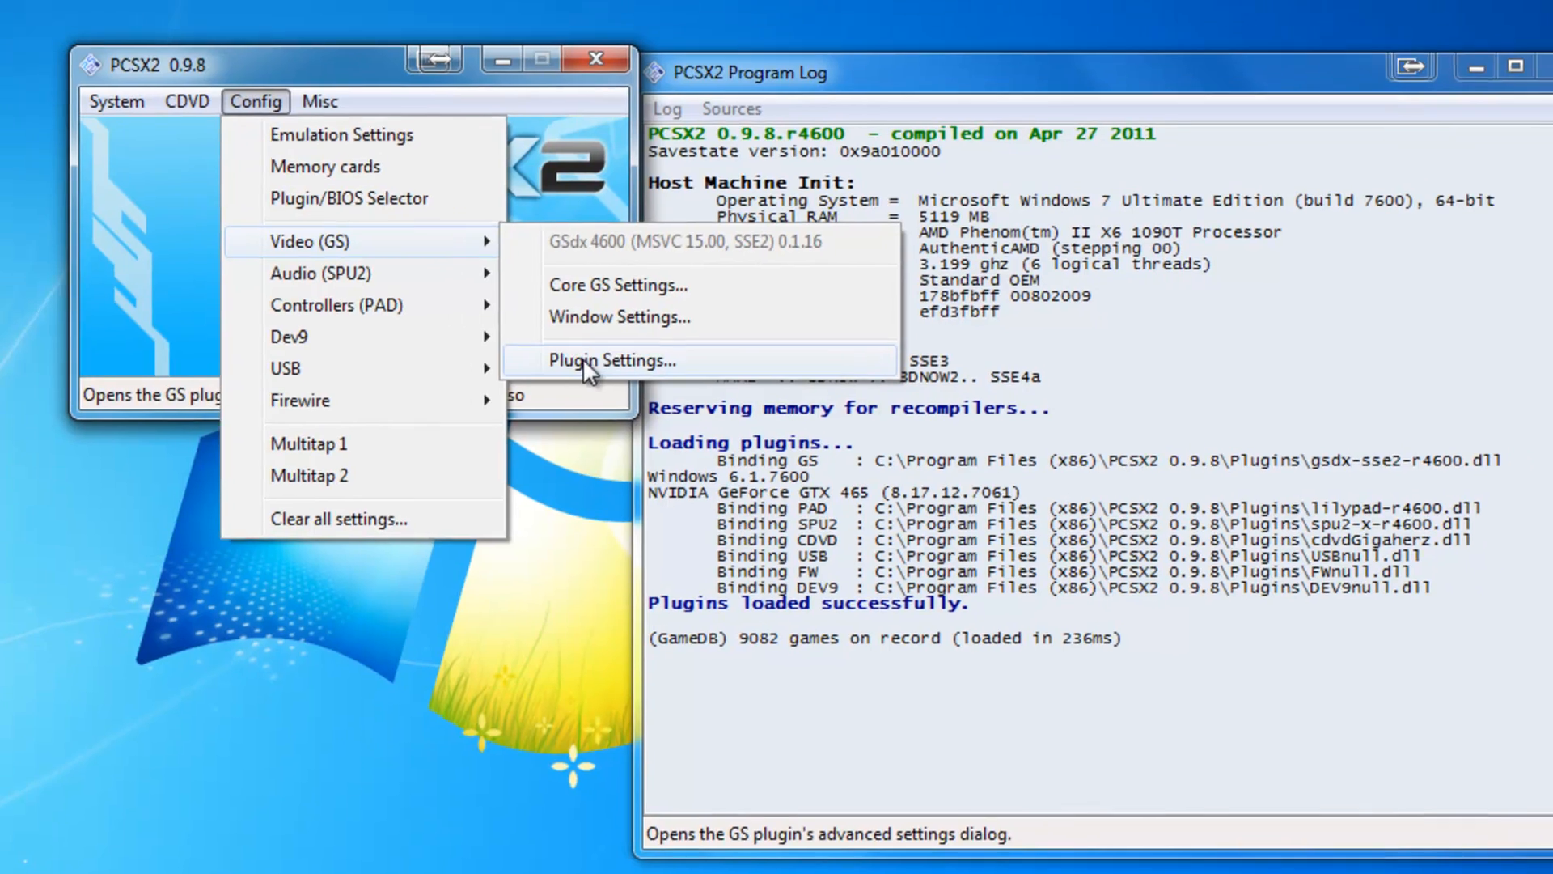
click(518, 356)
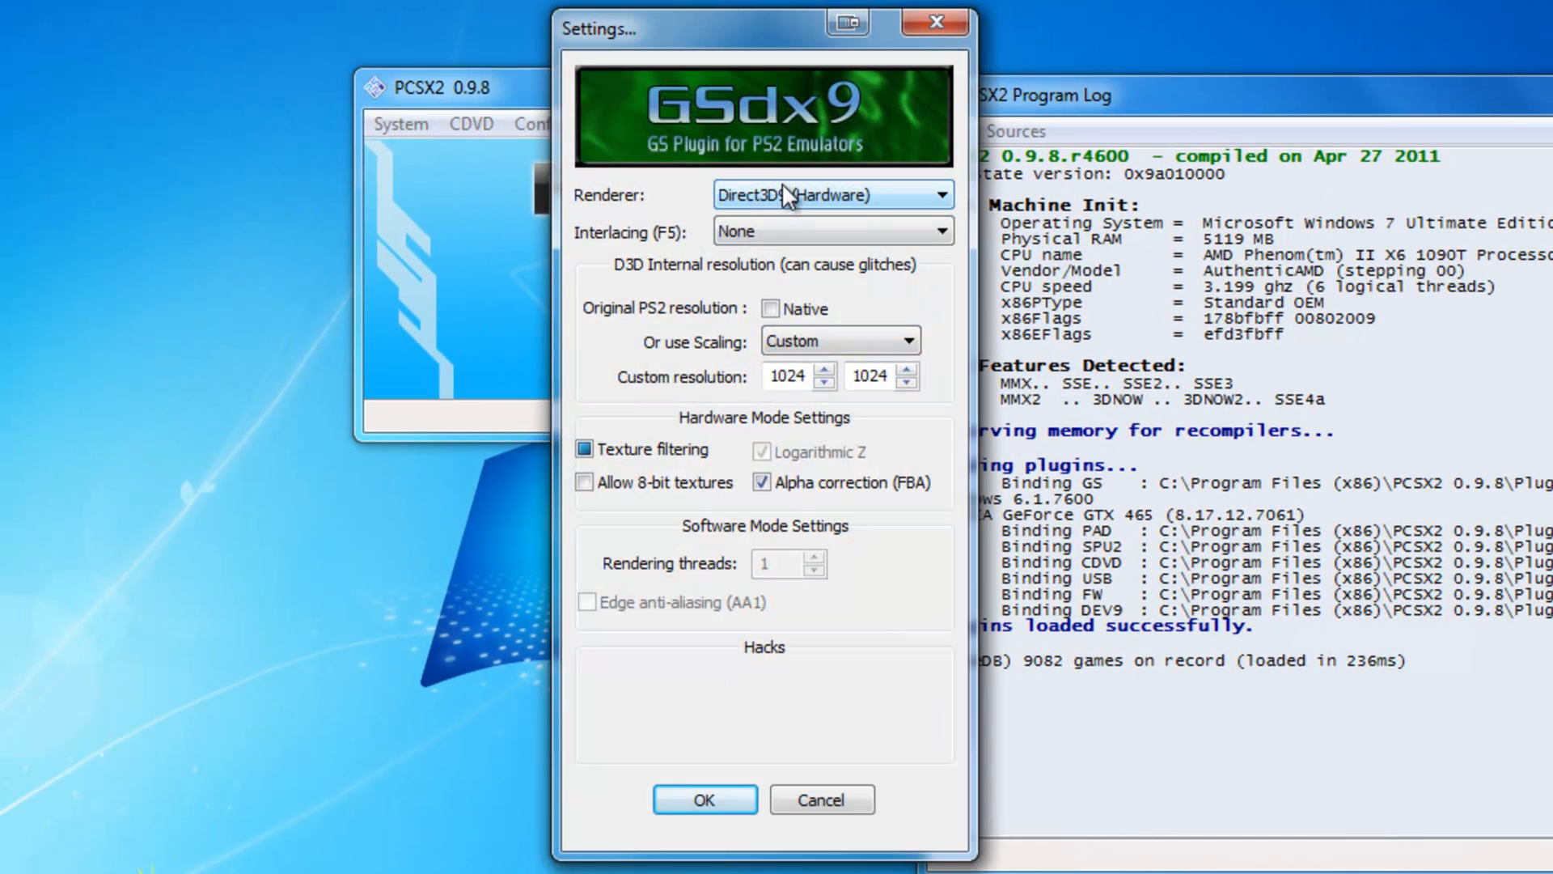
click(844, 197)
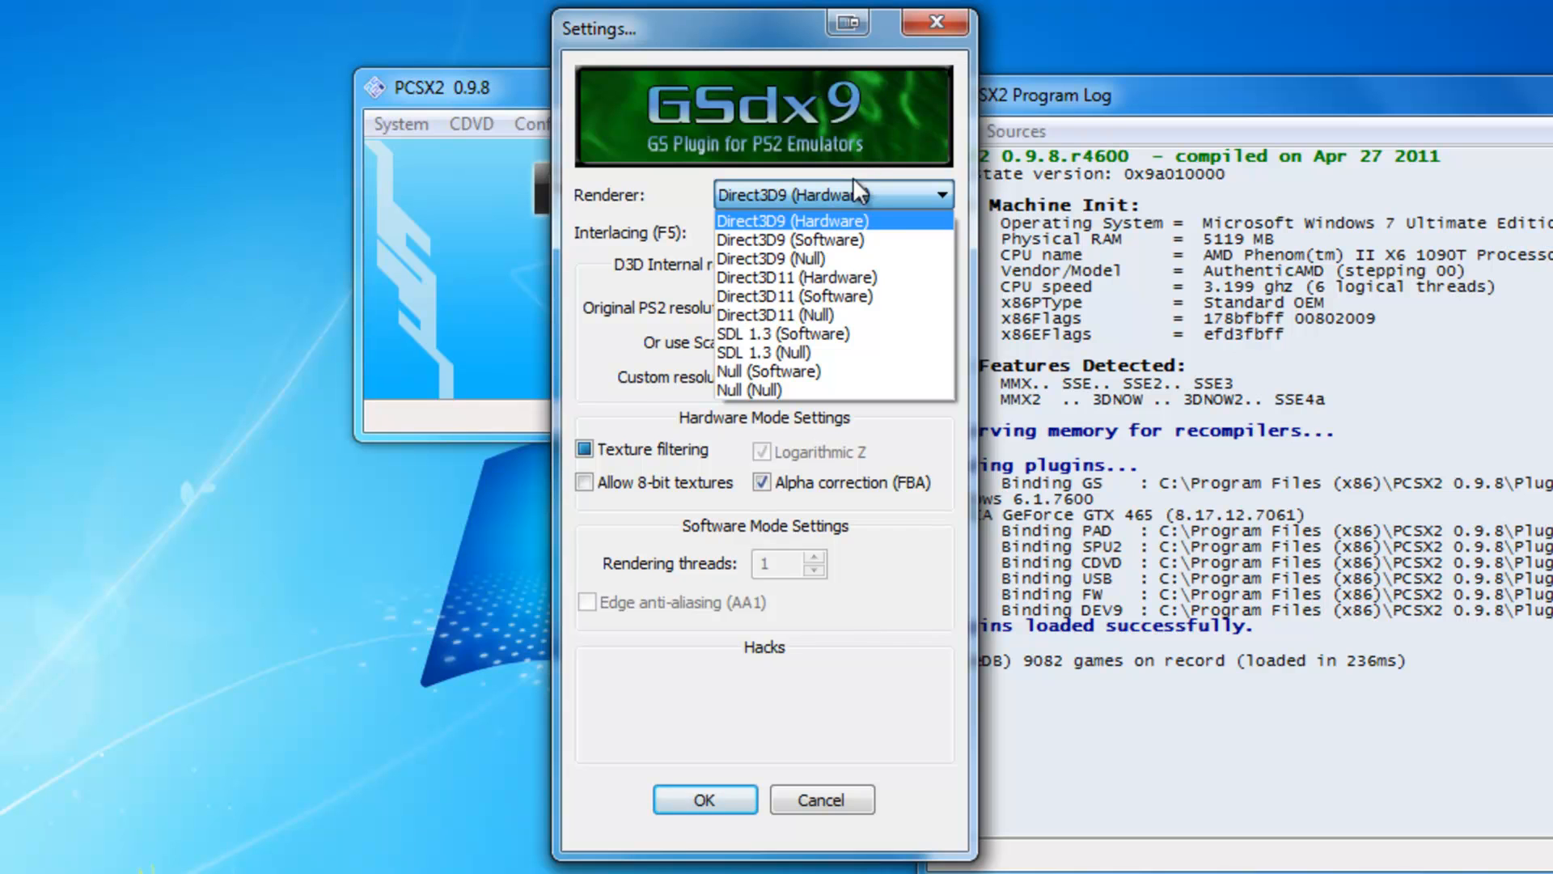
click(864, 277)
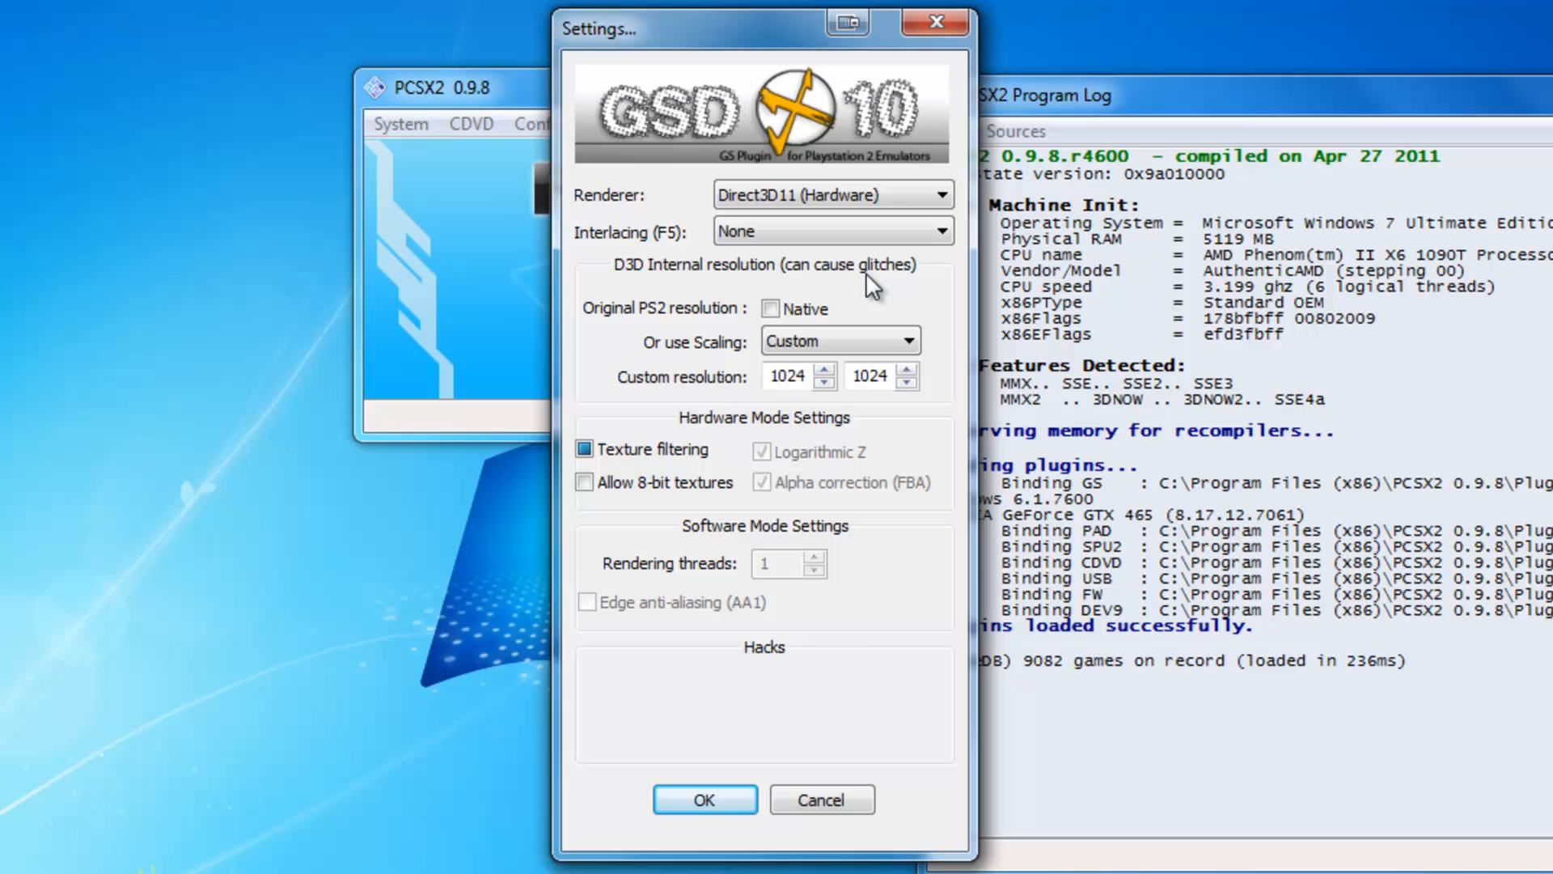
click(854, 225)
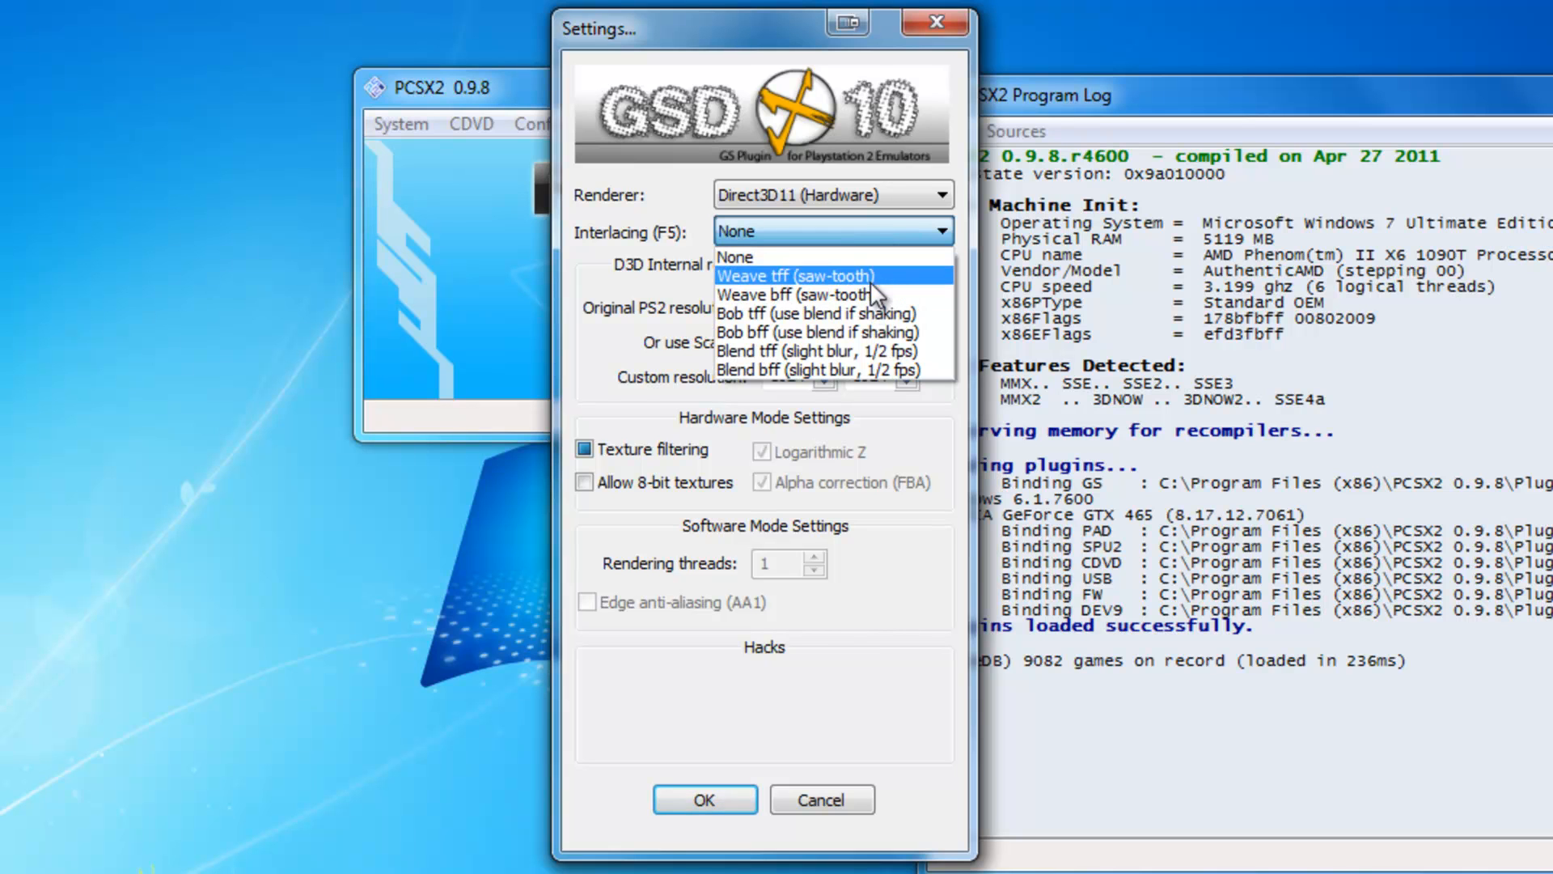
click(871, 275)
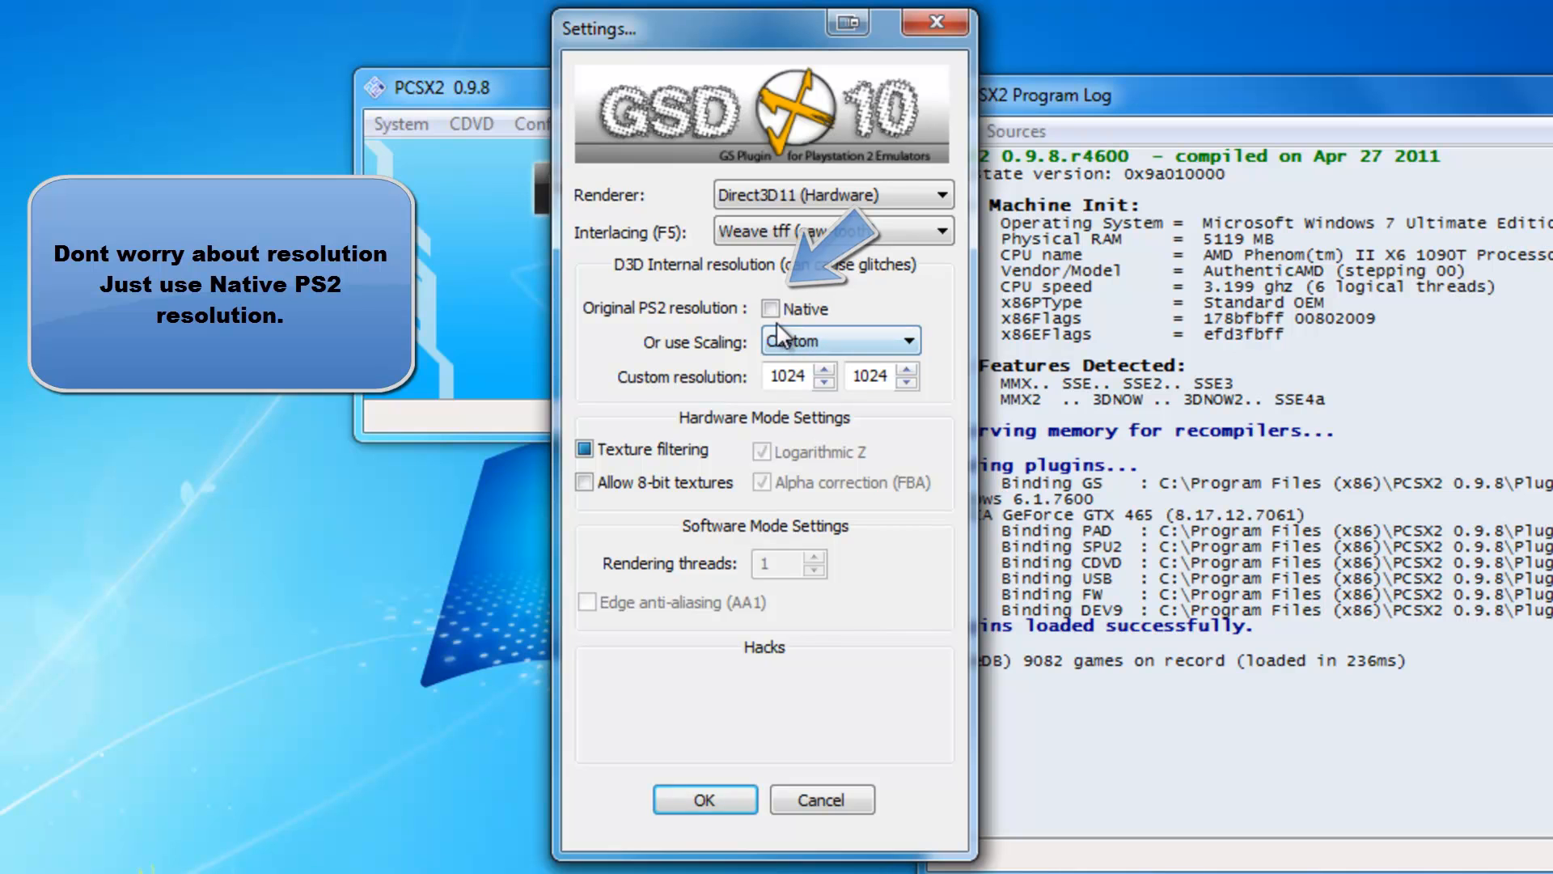
Set the custom internal resolution to 1920 x 1080, keep scaling on Custom, and accept the video plugin settings
drag(772, 377, 820, 374)
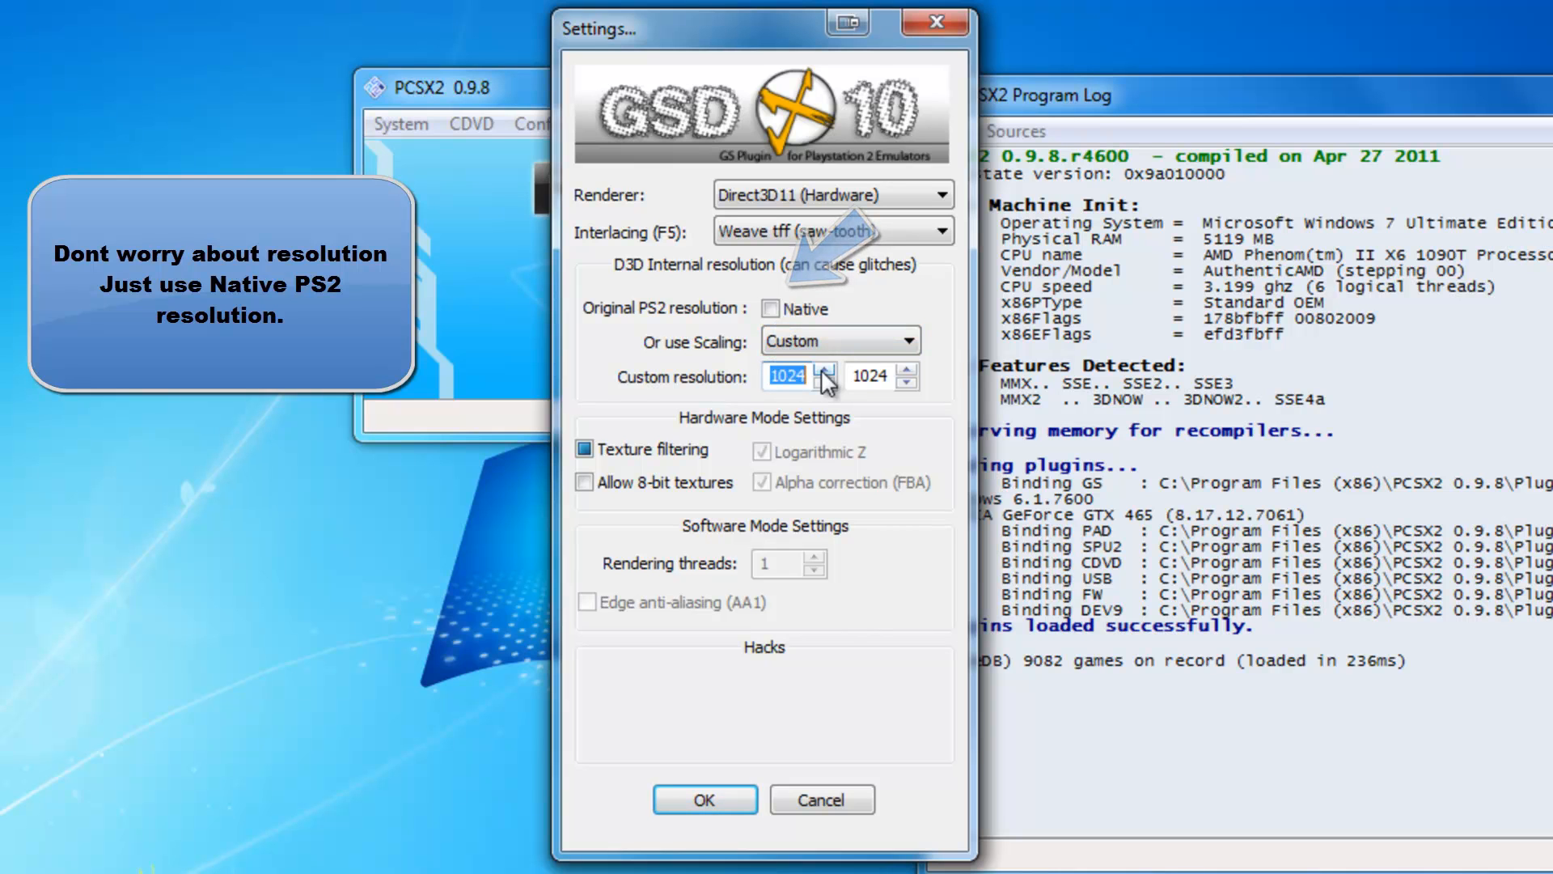
text(1920)
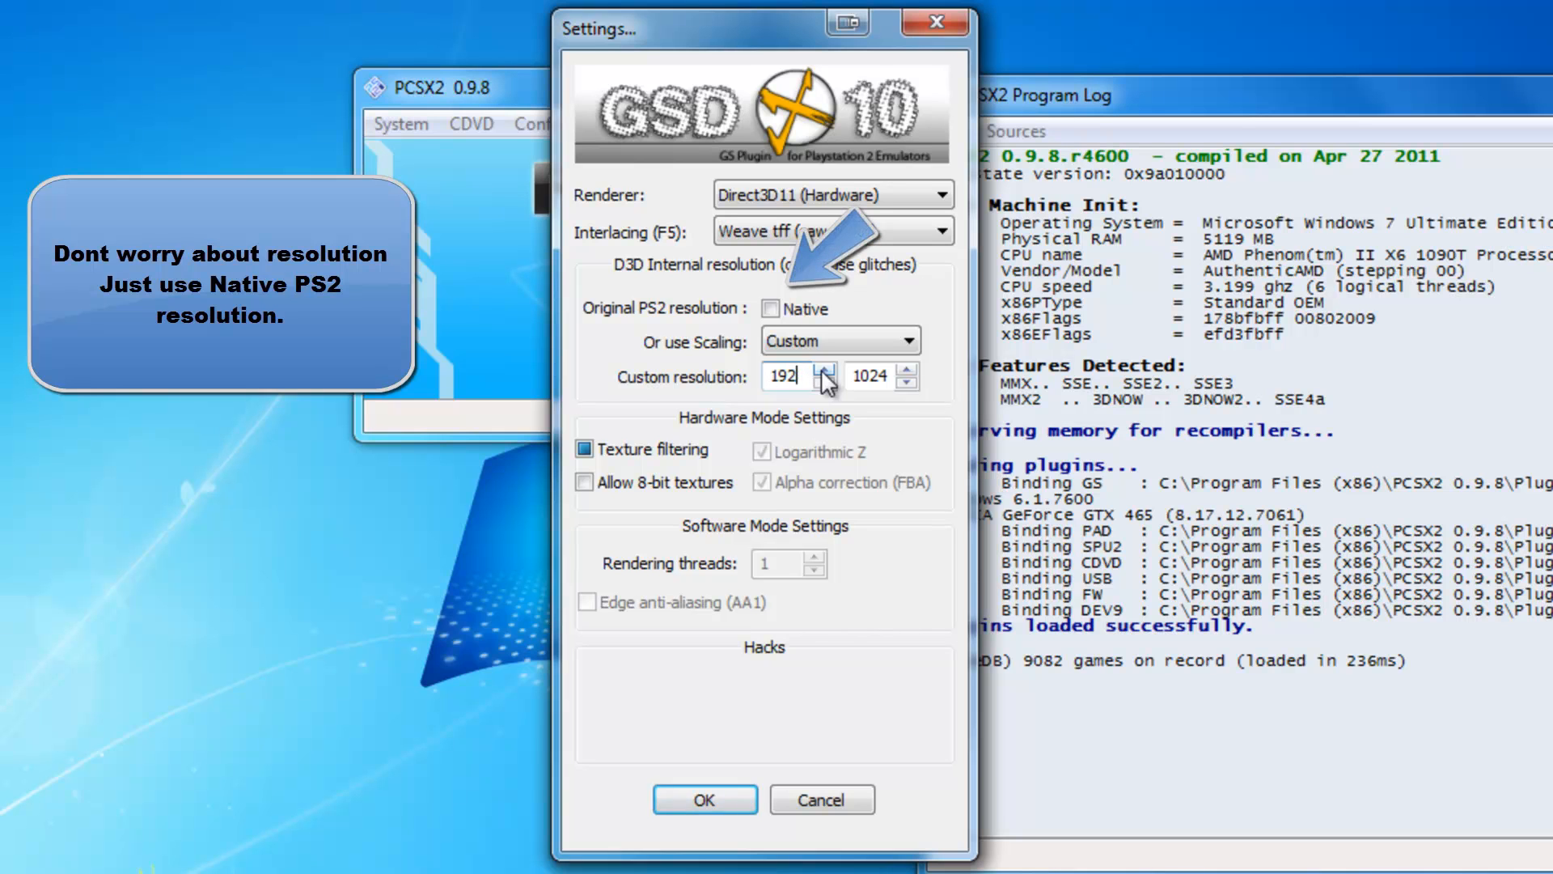
double_click(893, 377)
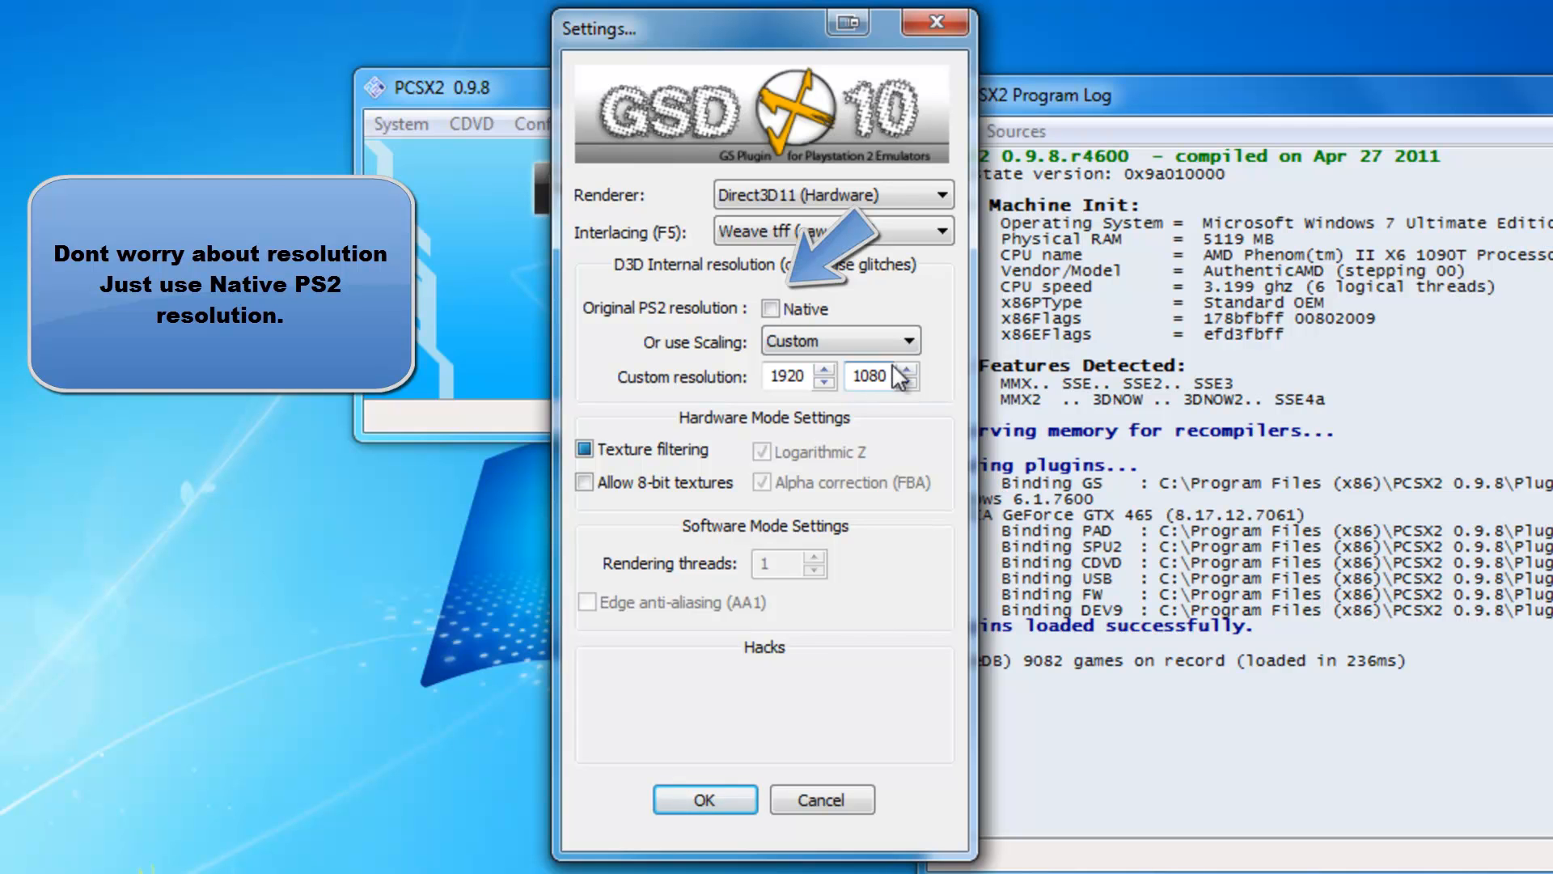
click(850, 351)
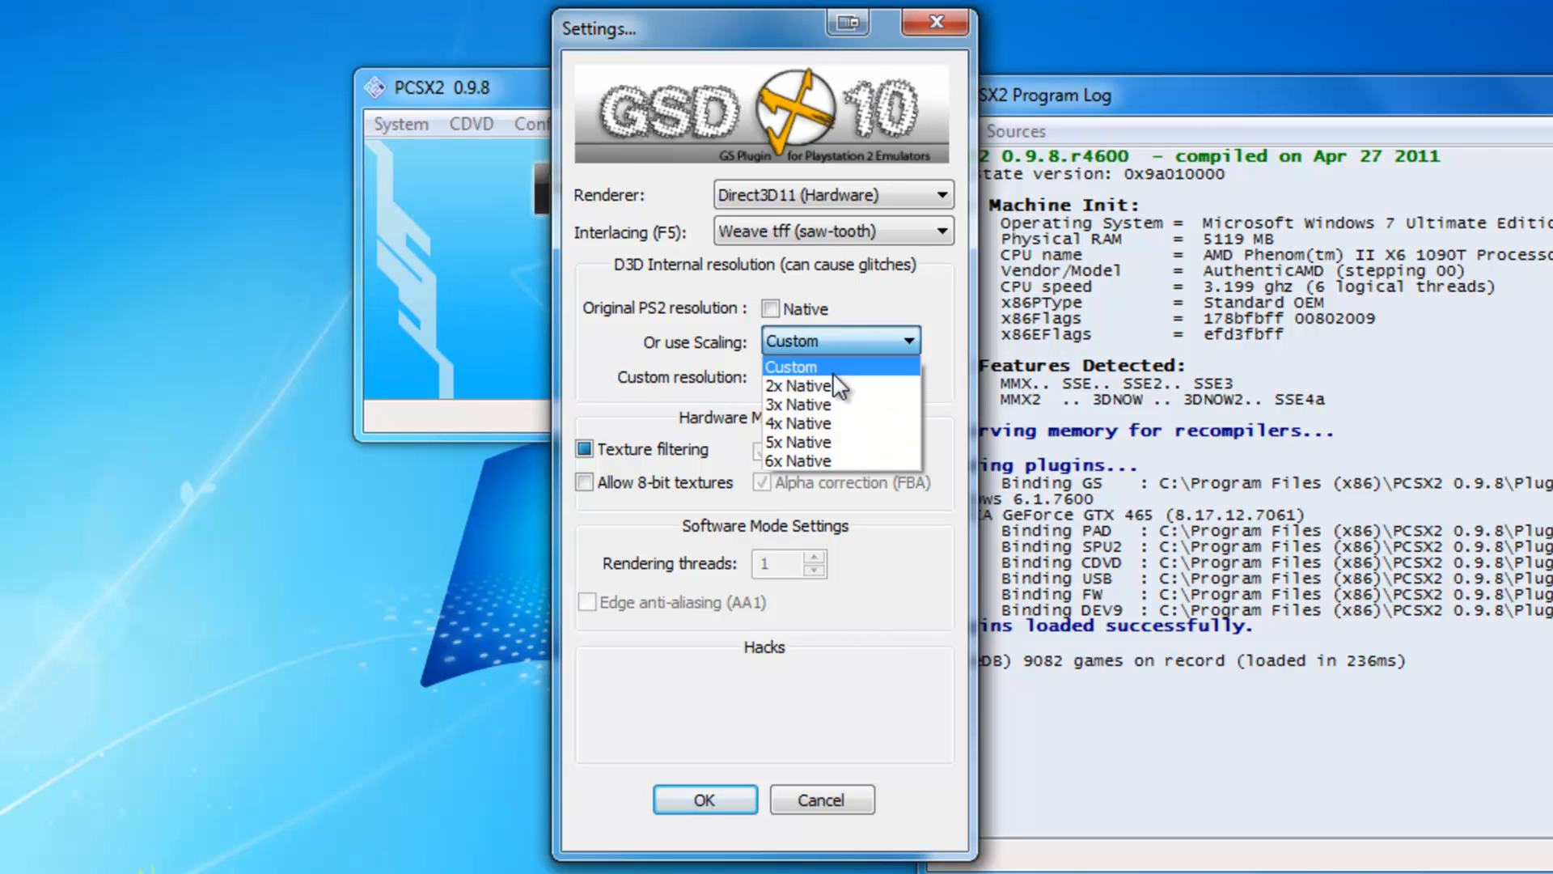
click(880, 300)
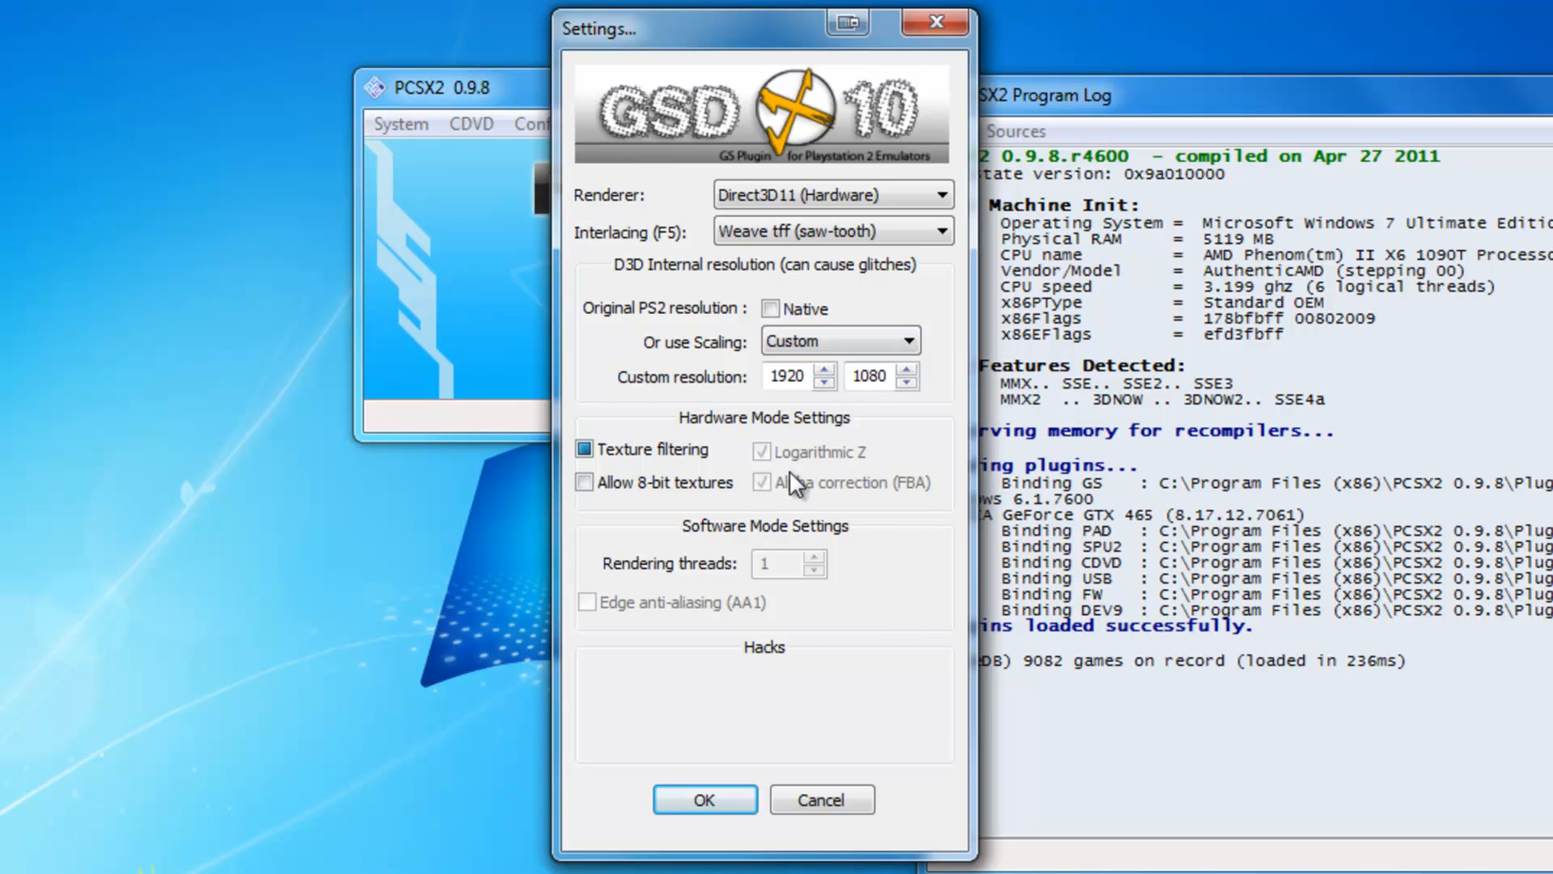
click(689, 798)
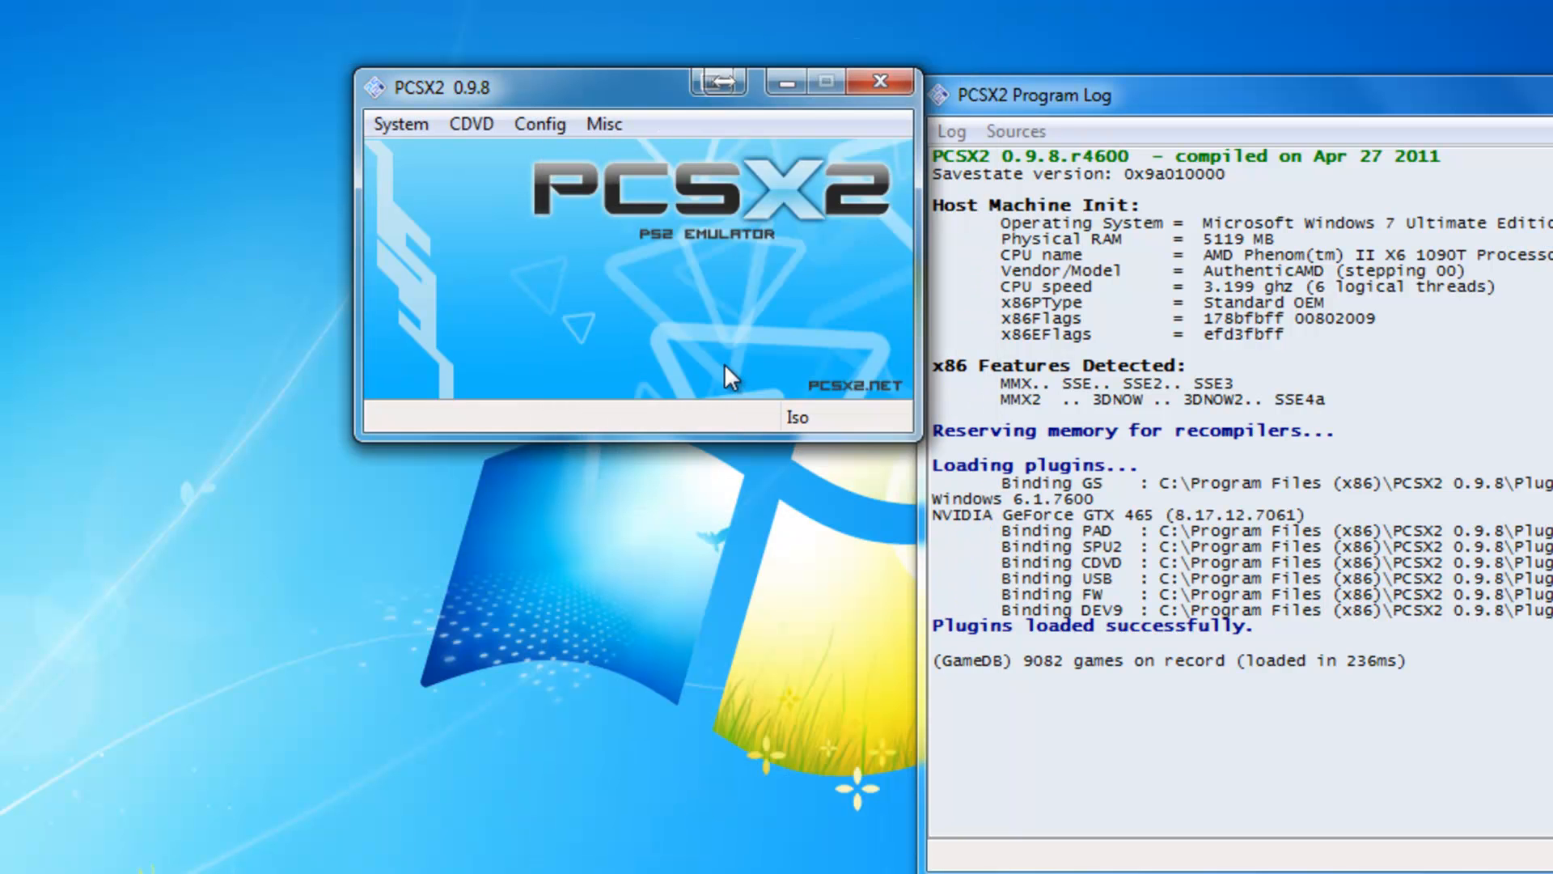
Enable speedhacks in the emulation settings, review the core options and accept the settings
click(541, 126)
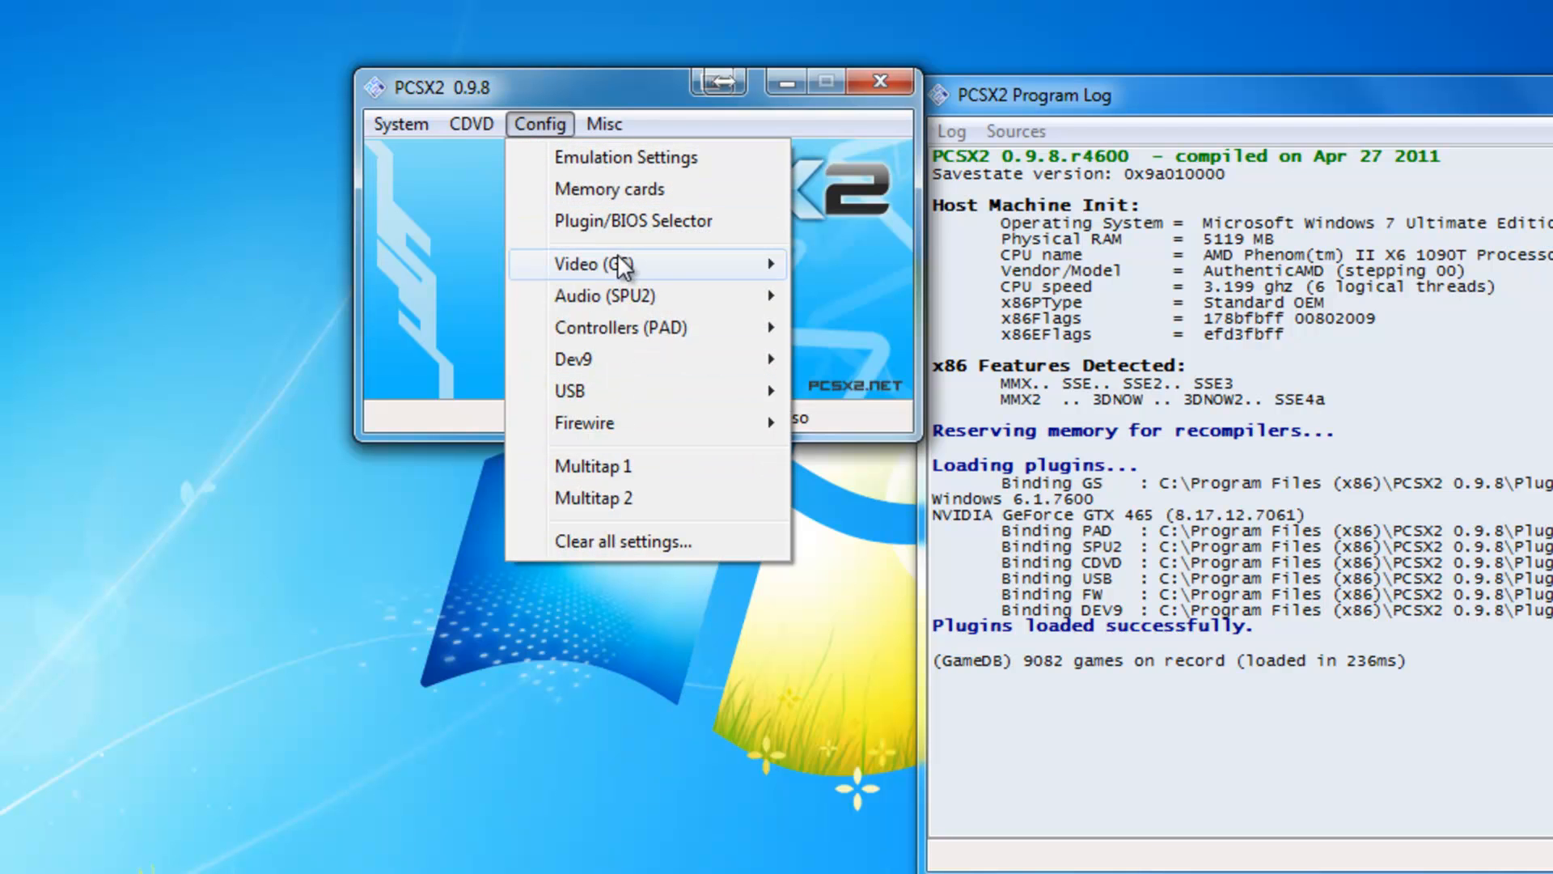
mouse_move(610, 273)
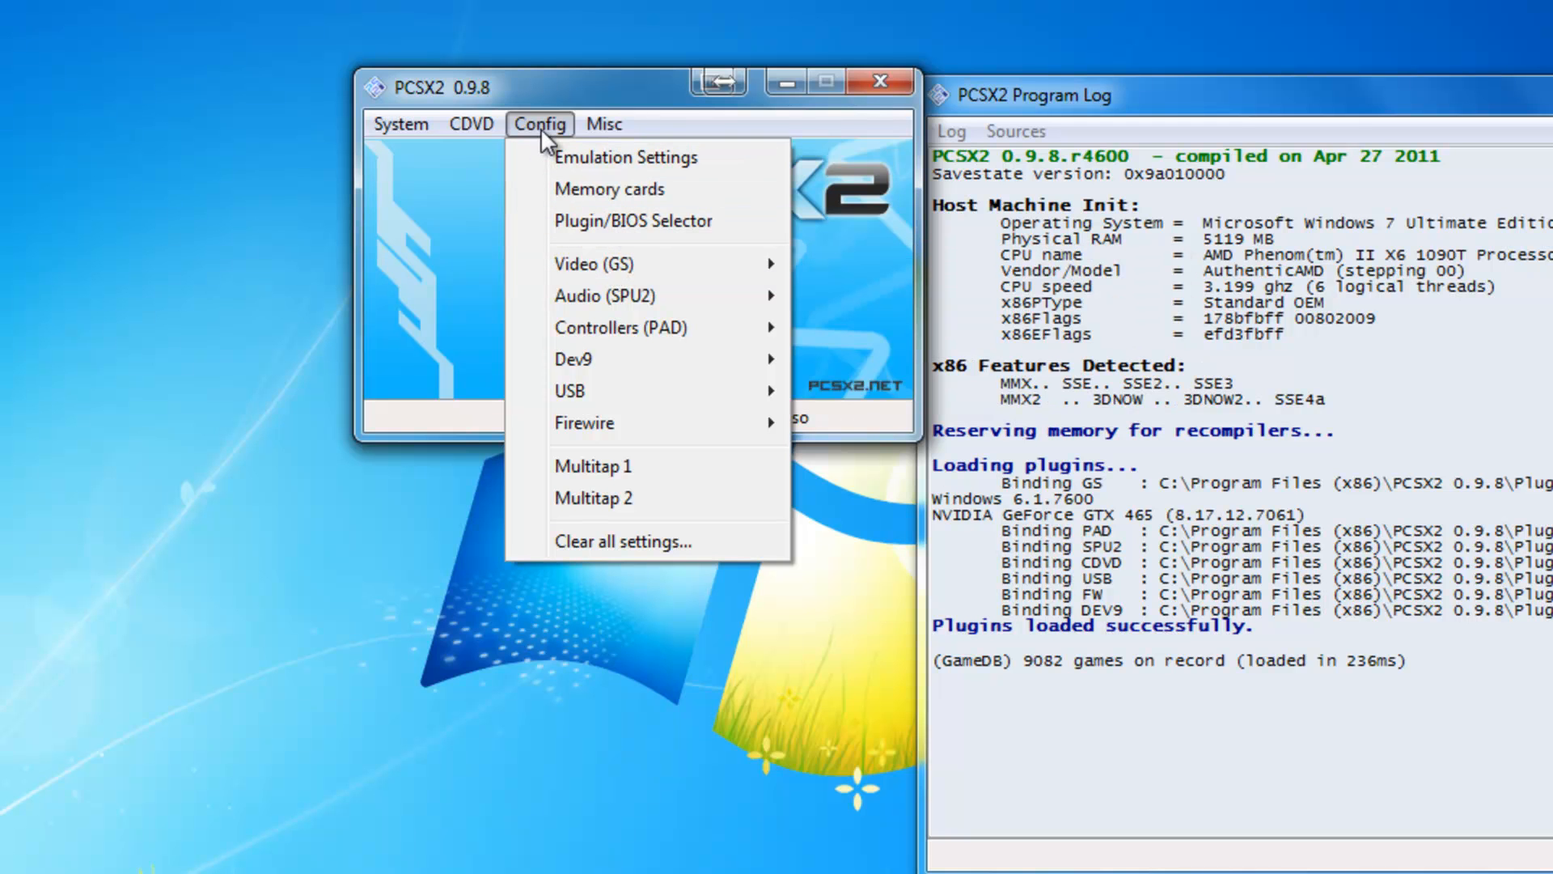
click(559, 158)
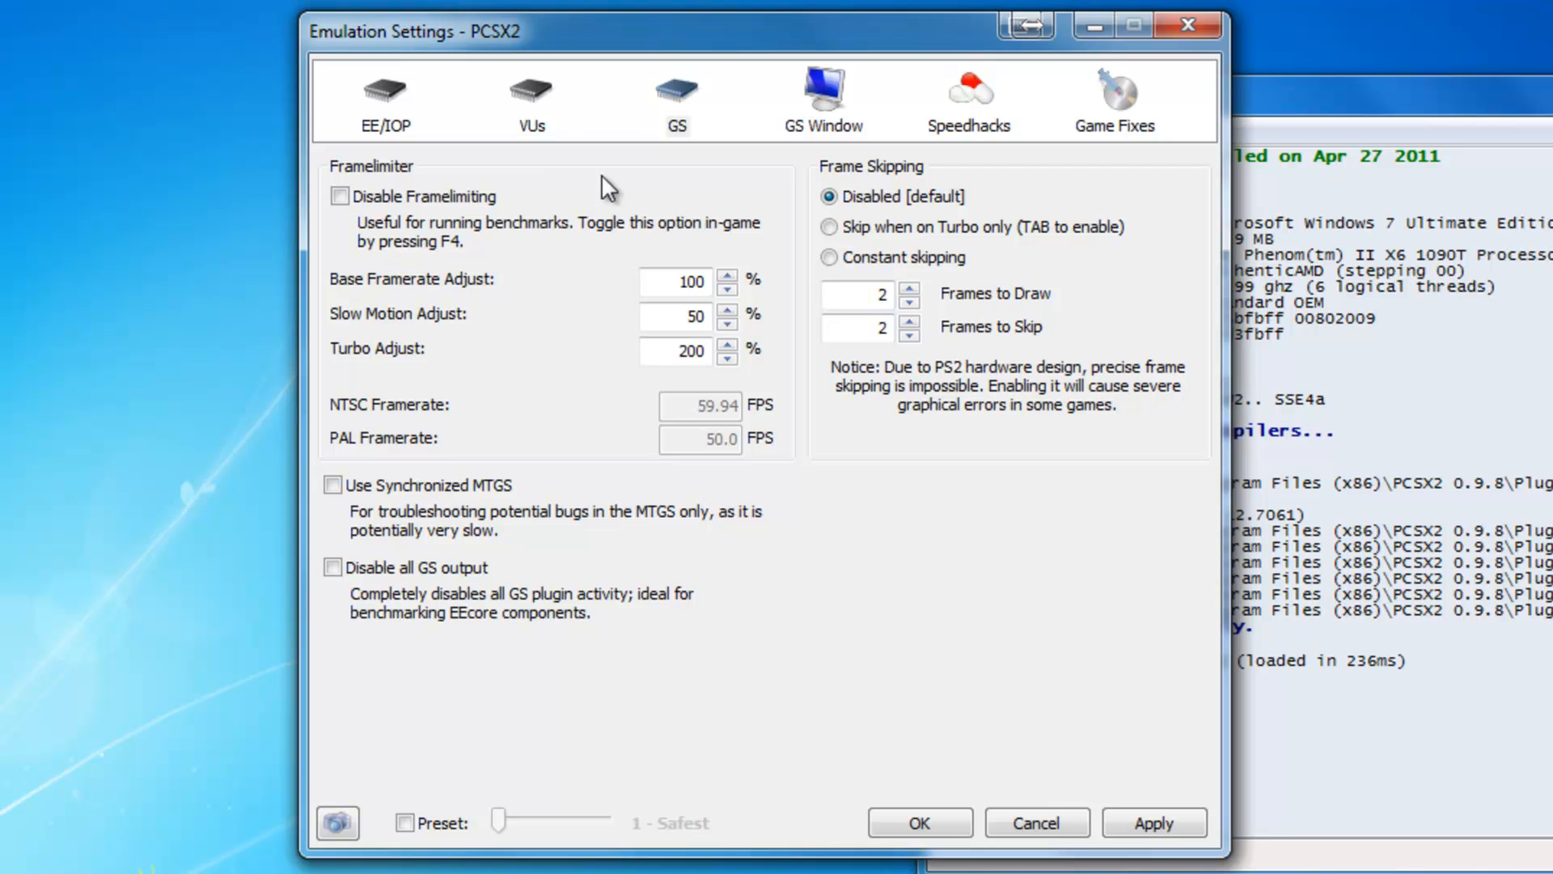
click(948, 96)
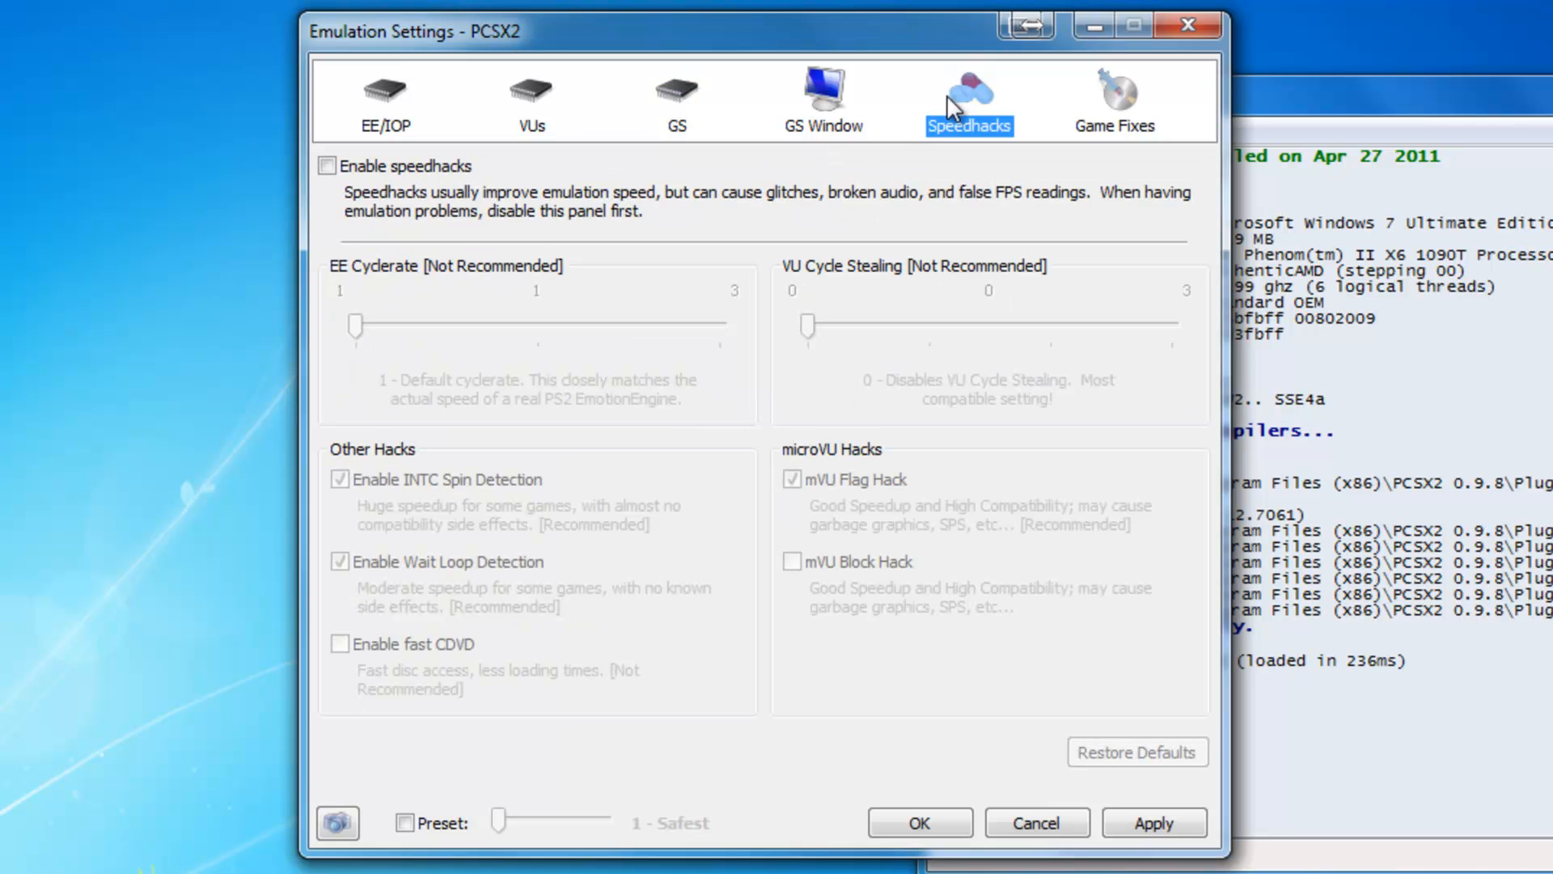
click(329, 165)
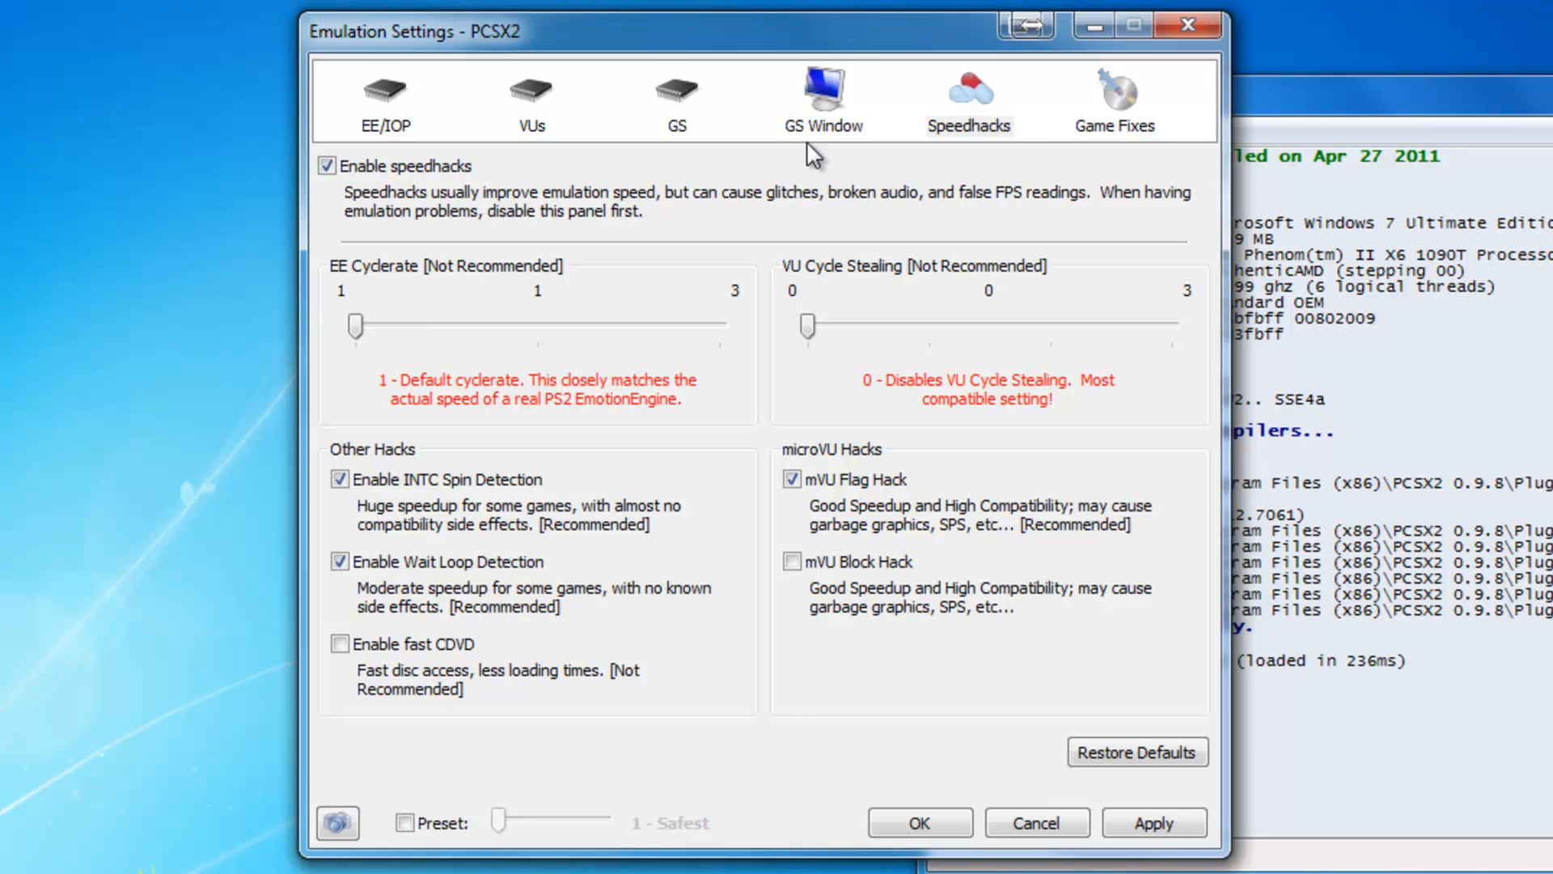
click(703, 111)
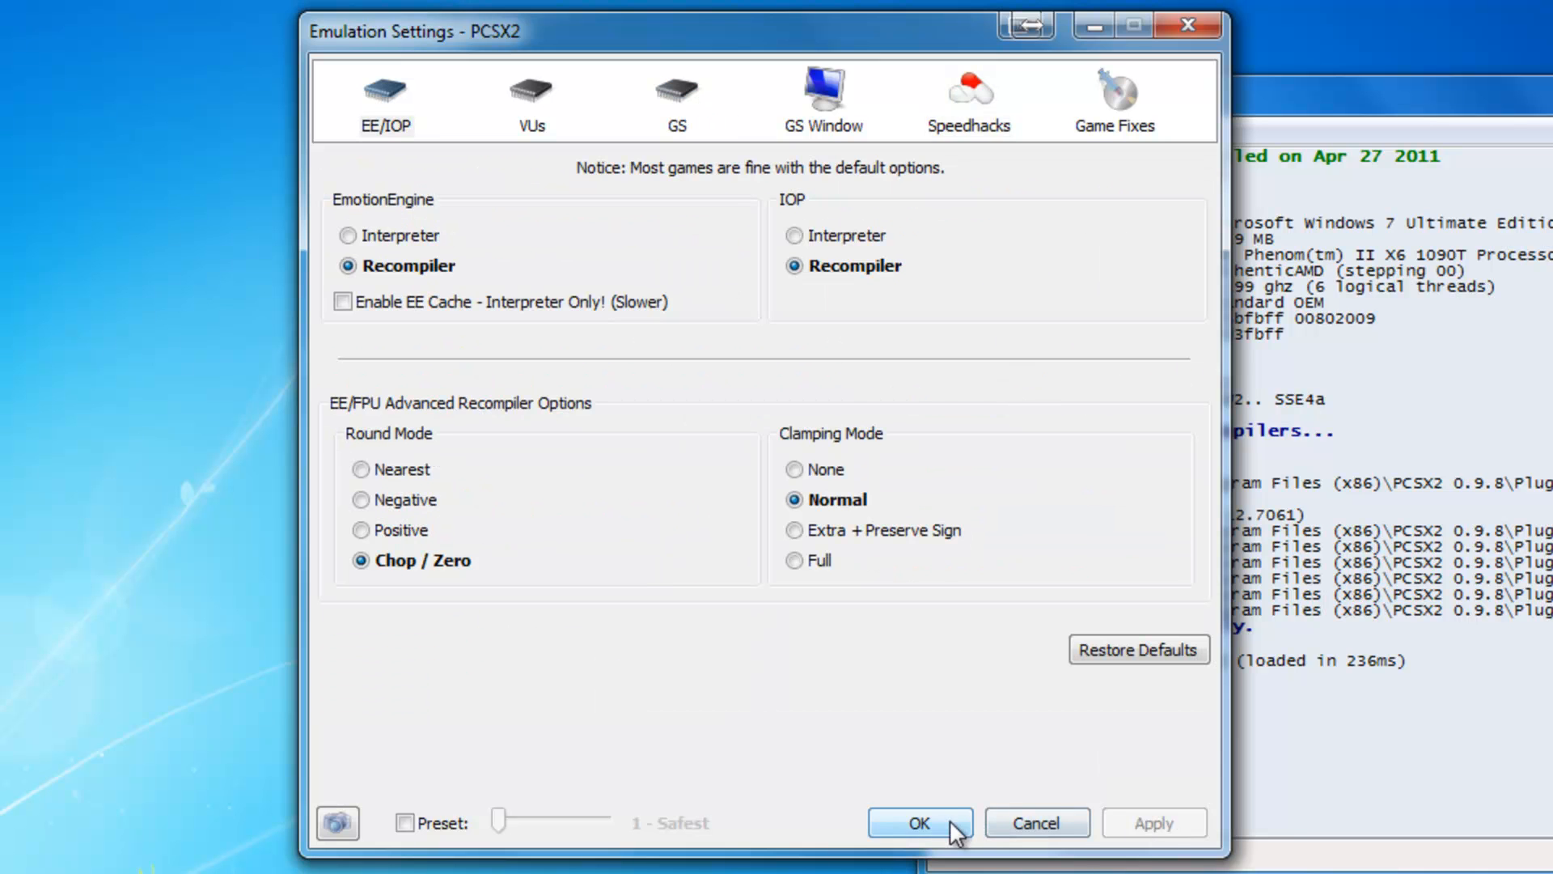
click(952, 821)
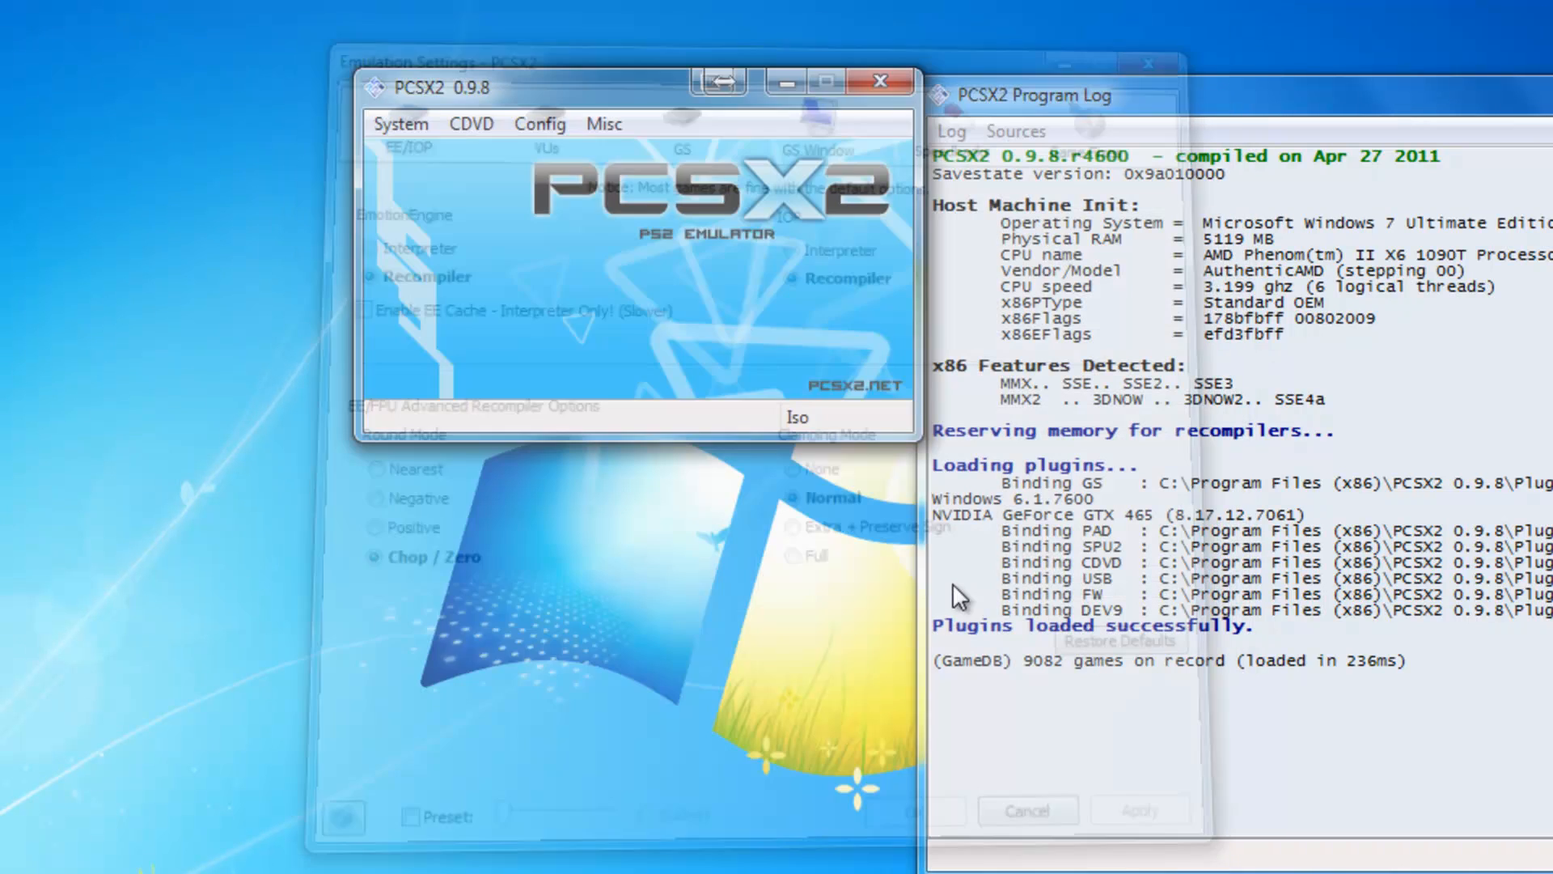
Run the game again with Boot CDVD (full) to test the new video and speedhack settings, and exit the game display
click(402, 127)
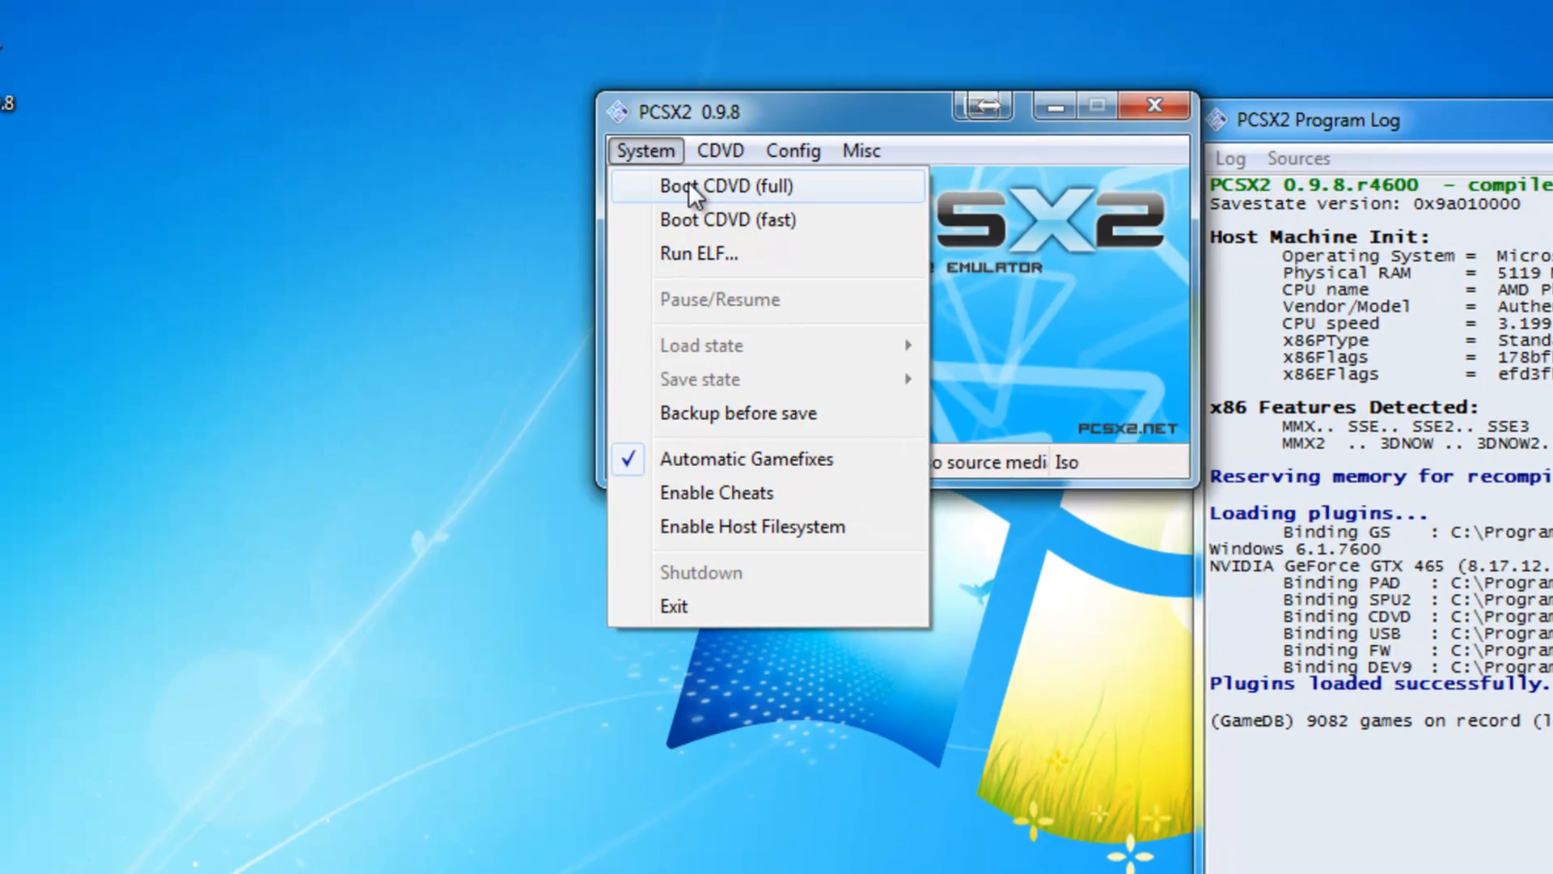
click(441, 155)
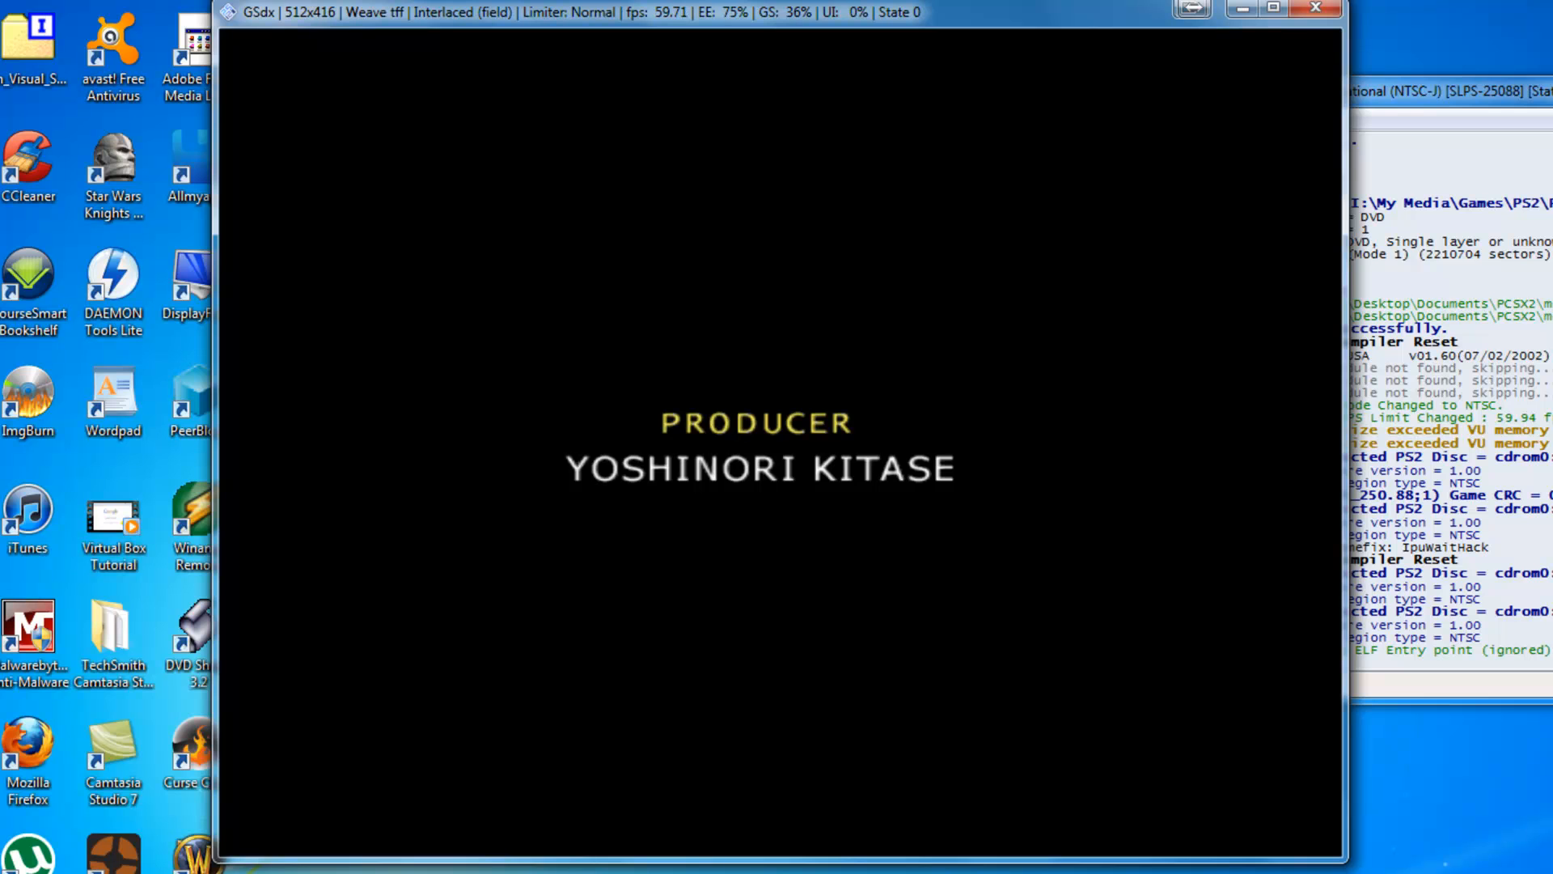
key(Escape)
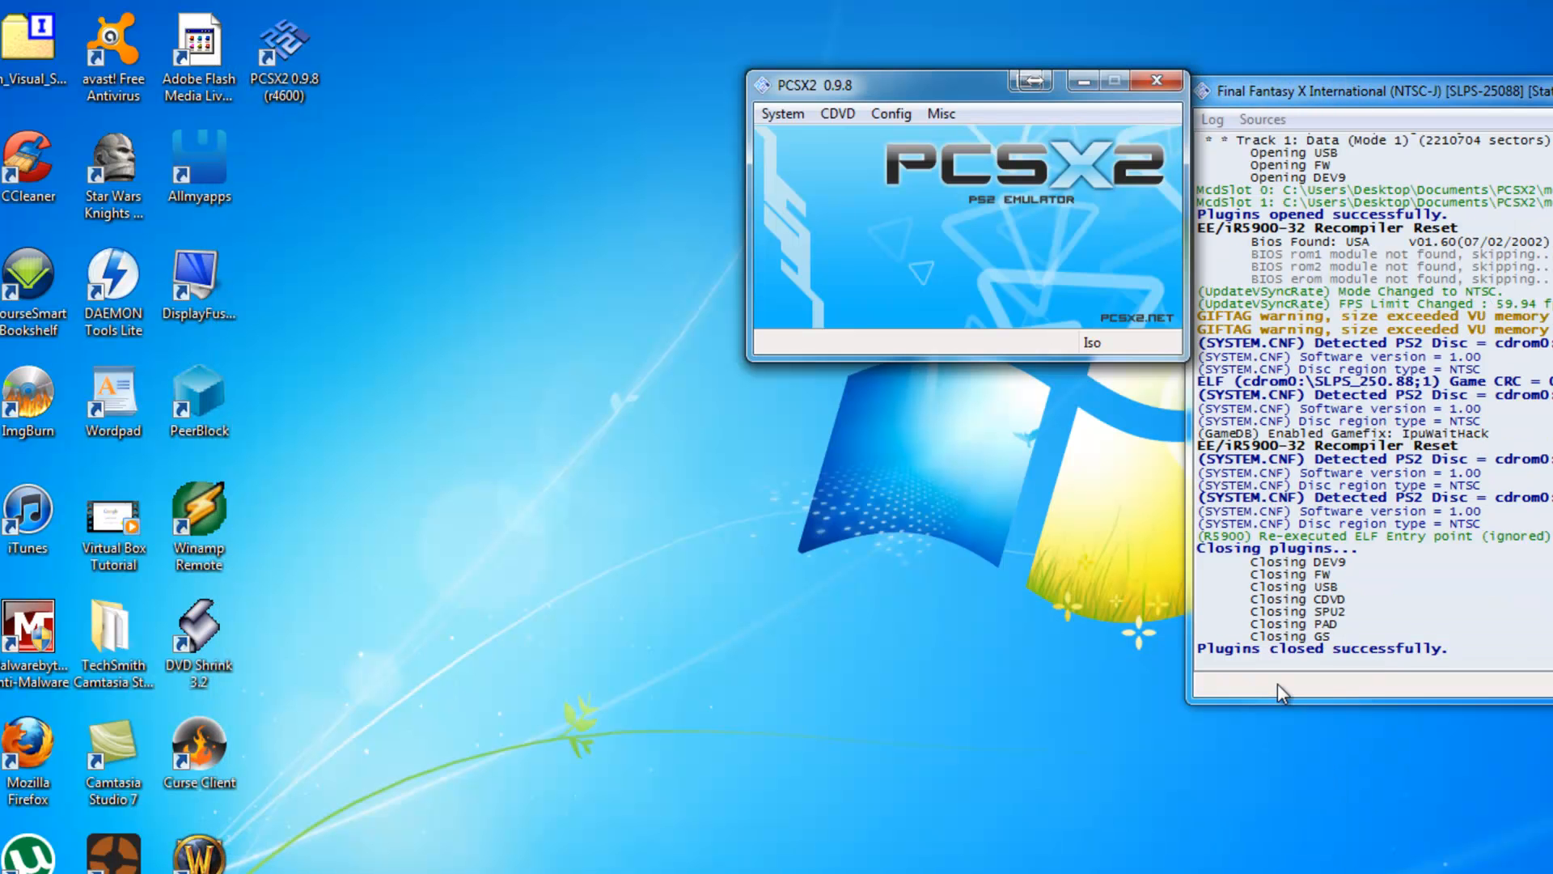